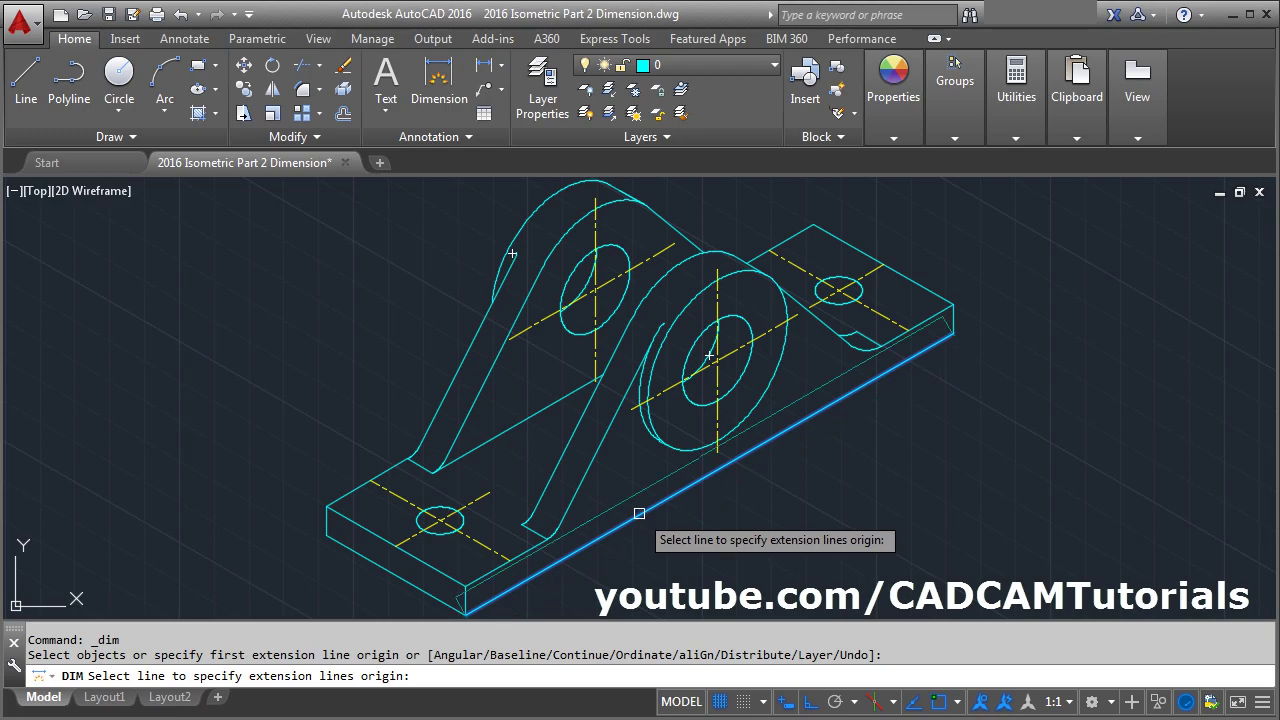
- Dimension the base plate's long lower front edge, placing the dimension line parallel just below the edge
left_click(639, 513)
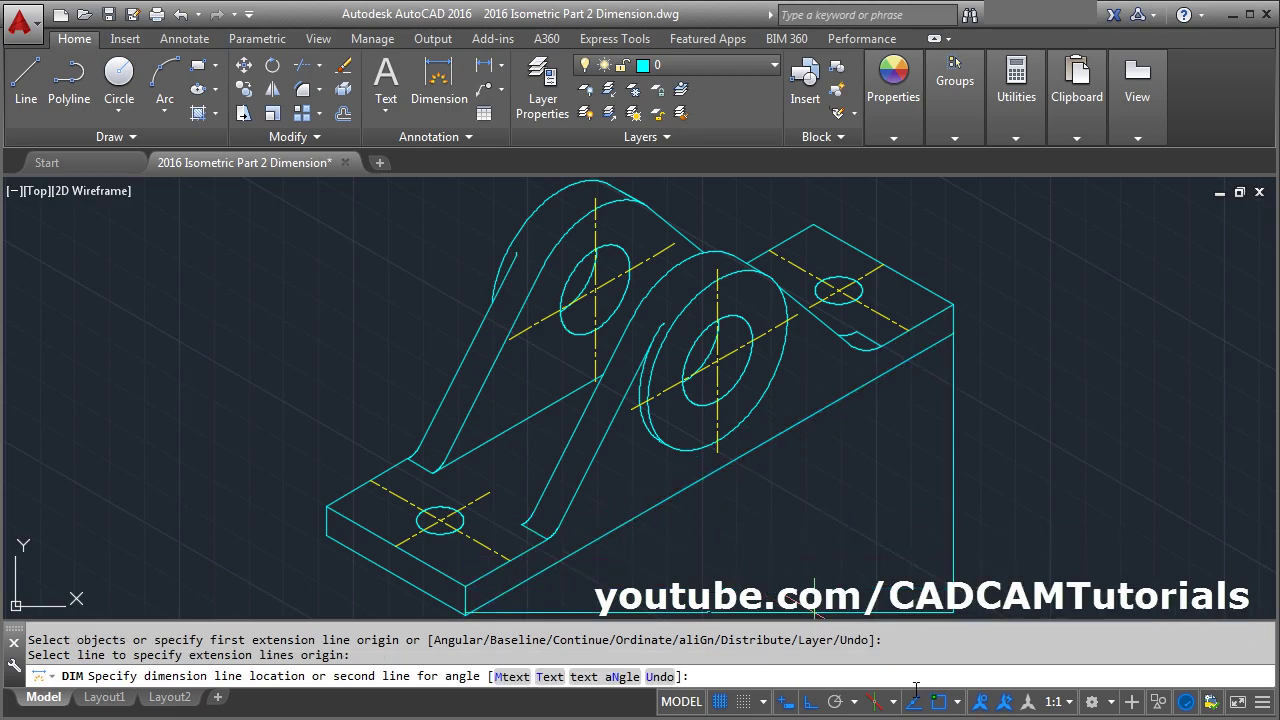
middle_click_drag(713, 509, 686, 400)
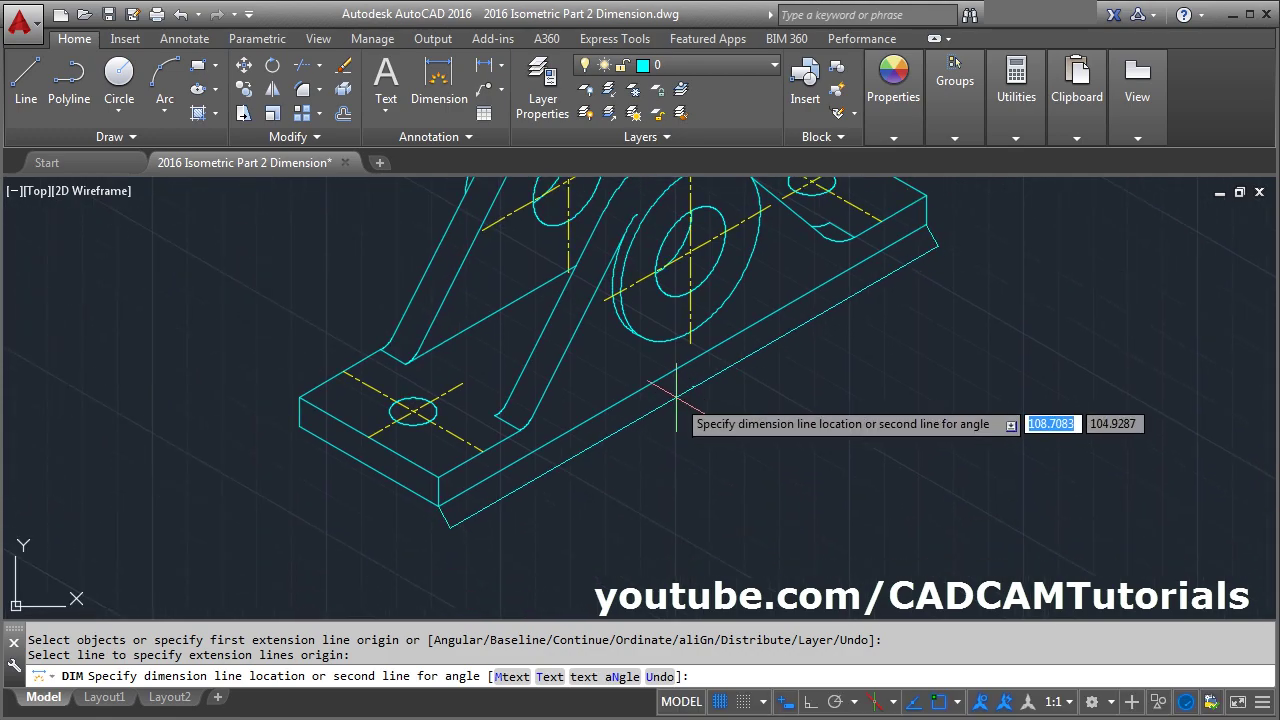
left_click(676, 398)
middle_click_drag(770, 440, 739, 491)
key("Return")
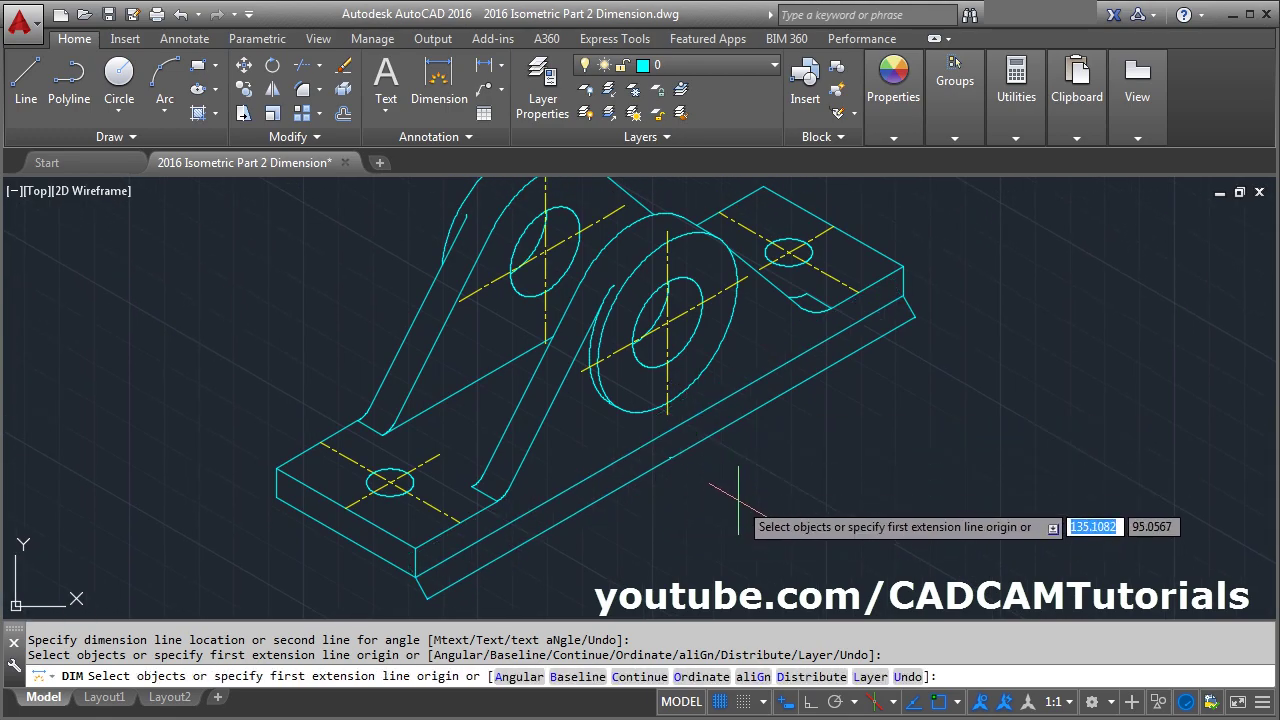
key("Escape")
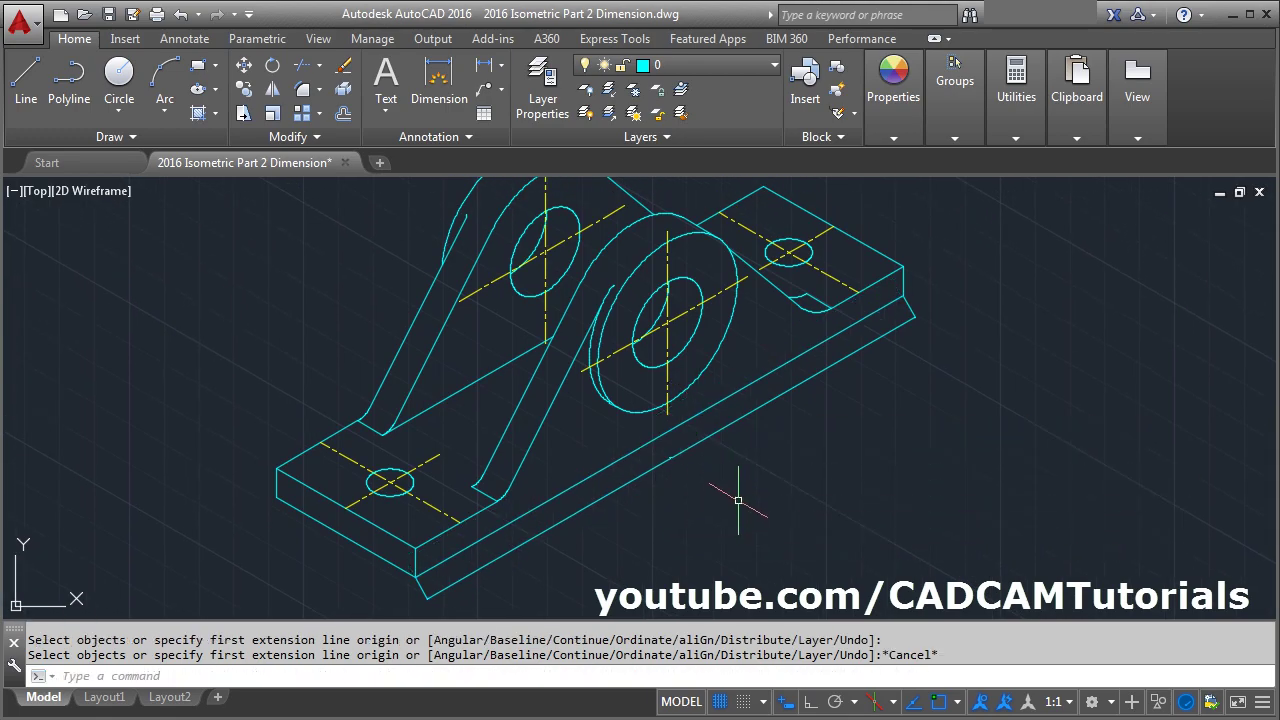
- Set the annotation scale to 1:10 and refine it to 1:16 so the dimension's text and arrows enlarge
left_click(1071, 702)
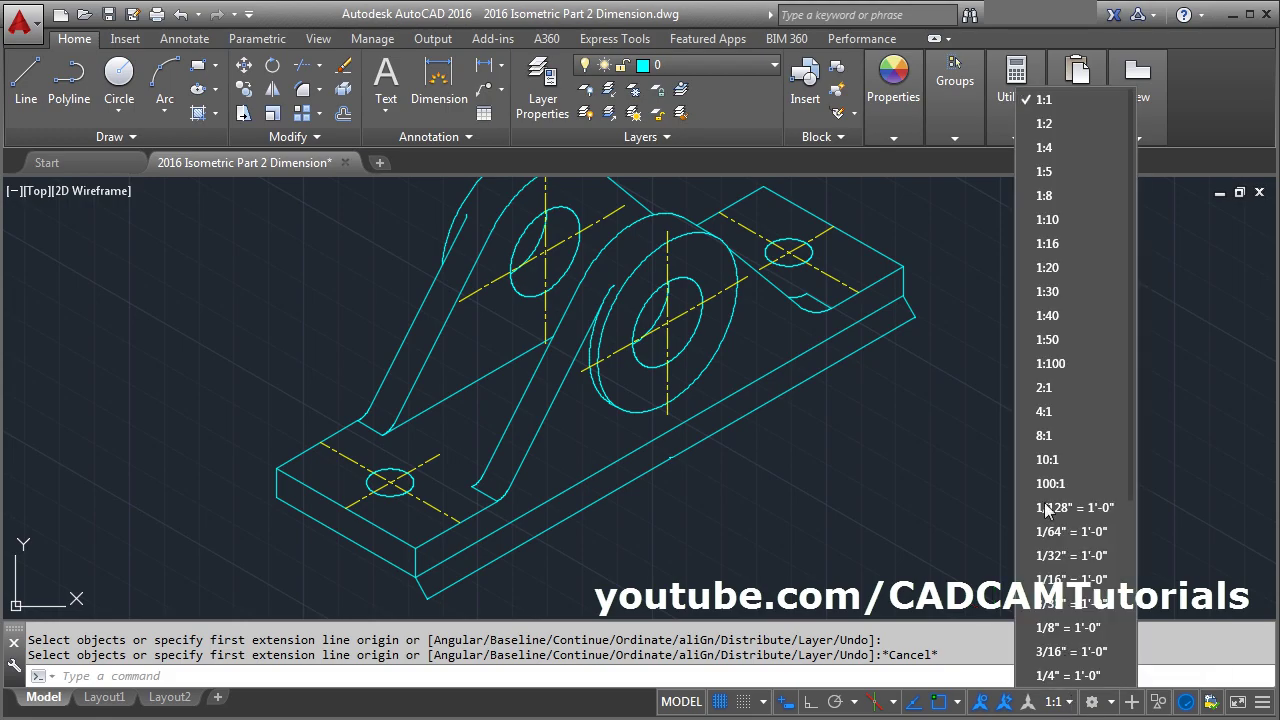
left_click(1056, 220)
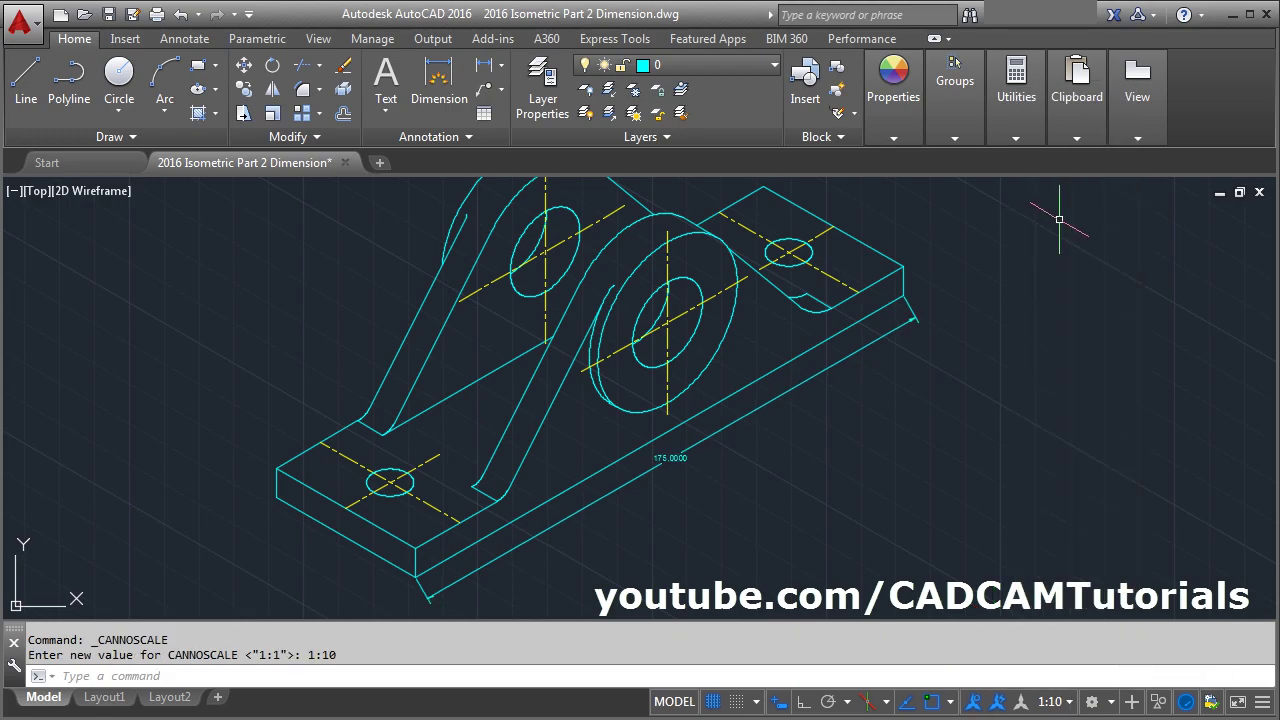
left_click(1071, 702)
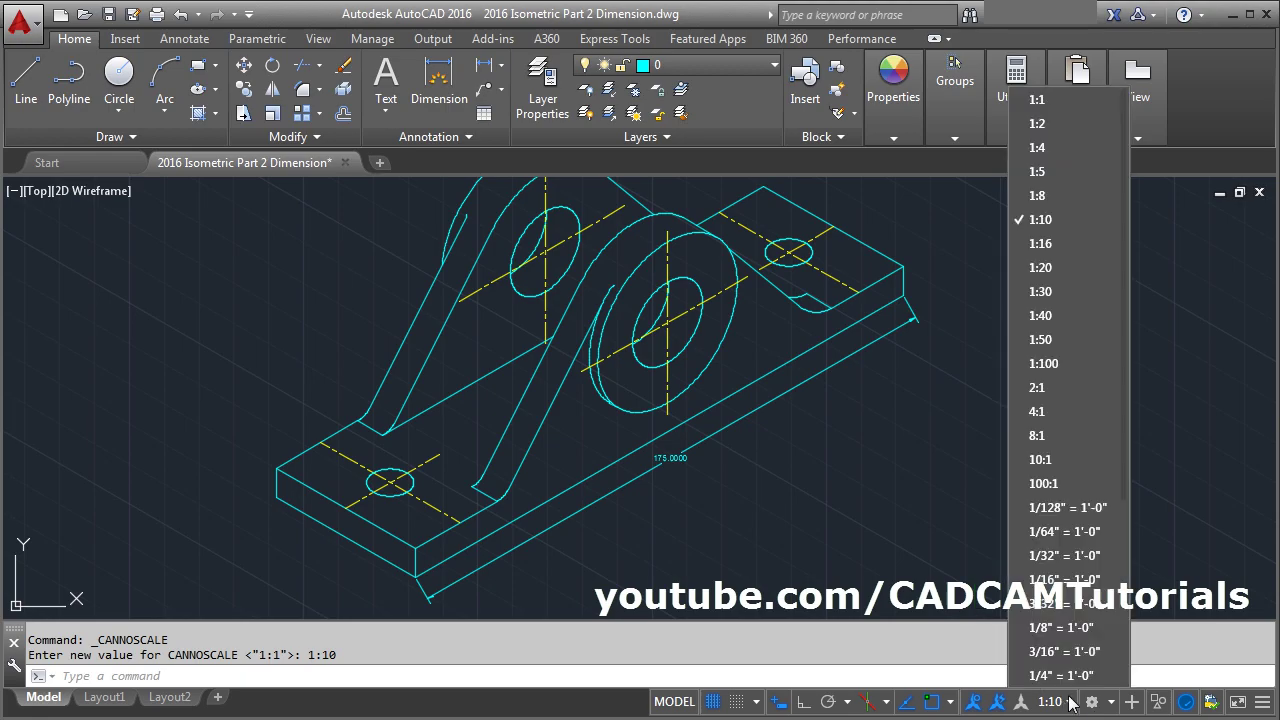
left_click(1052, 246)
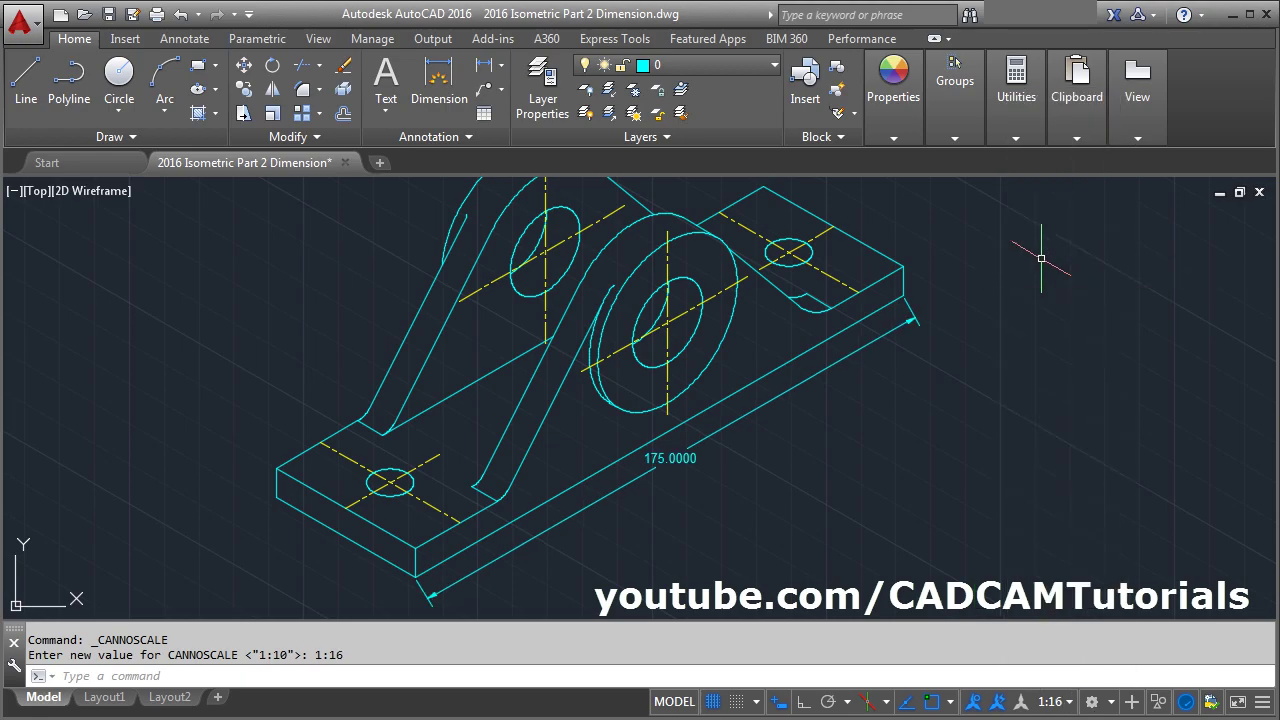
scroll(782, 519, "up", 3)
middle_click_drag(831, 483, 859, 520)
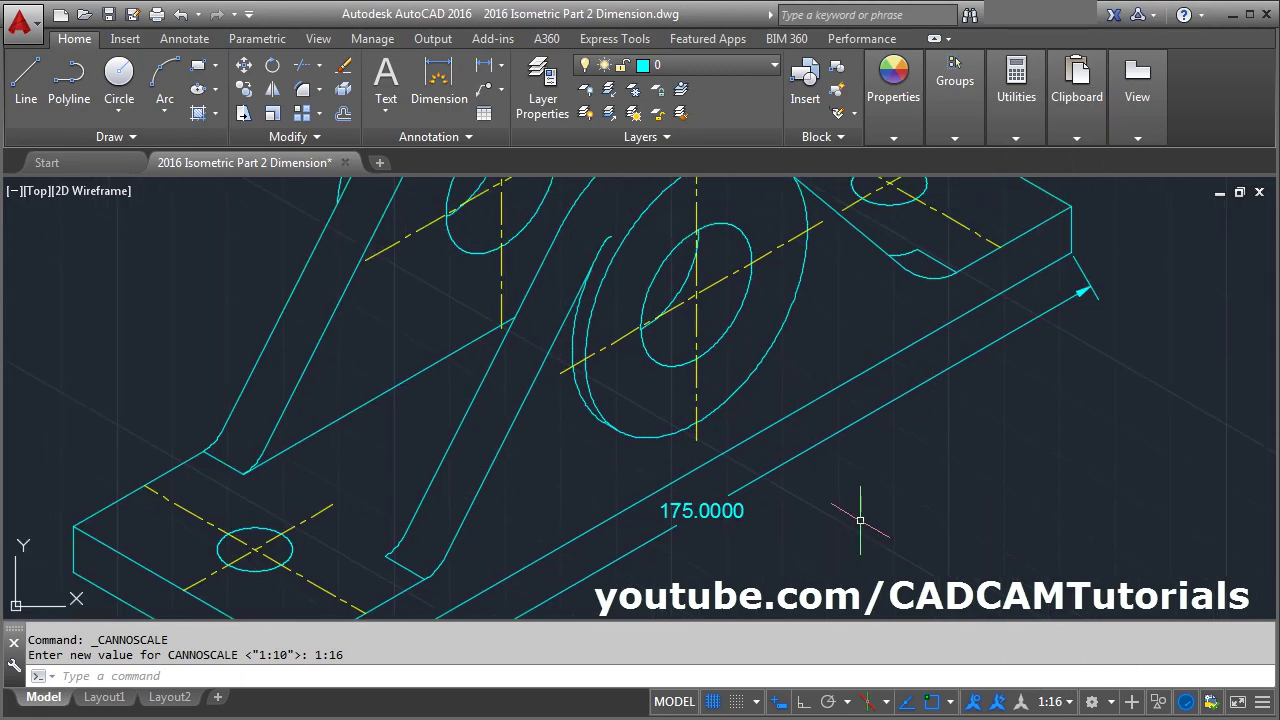
scroll(818, 496, "down", 2)
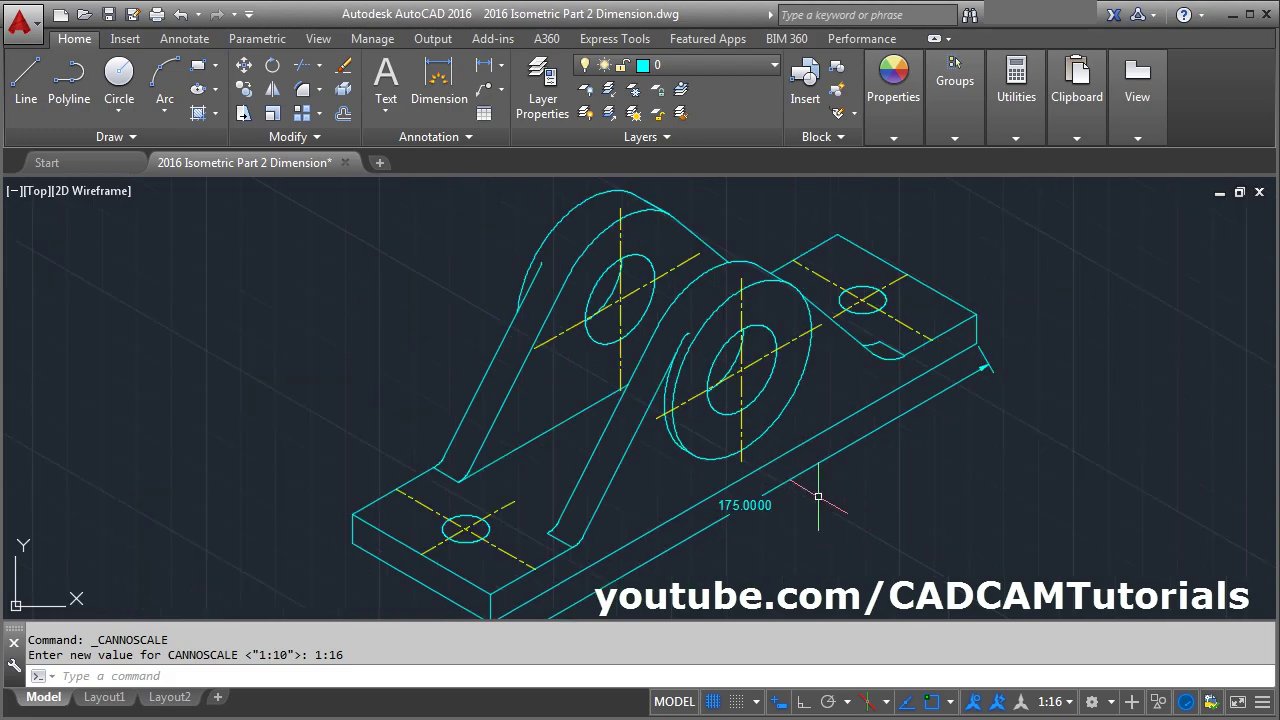
- Open the Annotative dimension style for modification and set the linear precision of its primary units to 0
left_click(439, 138)
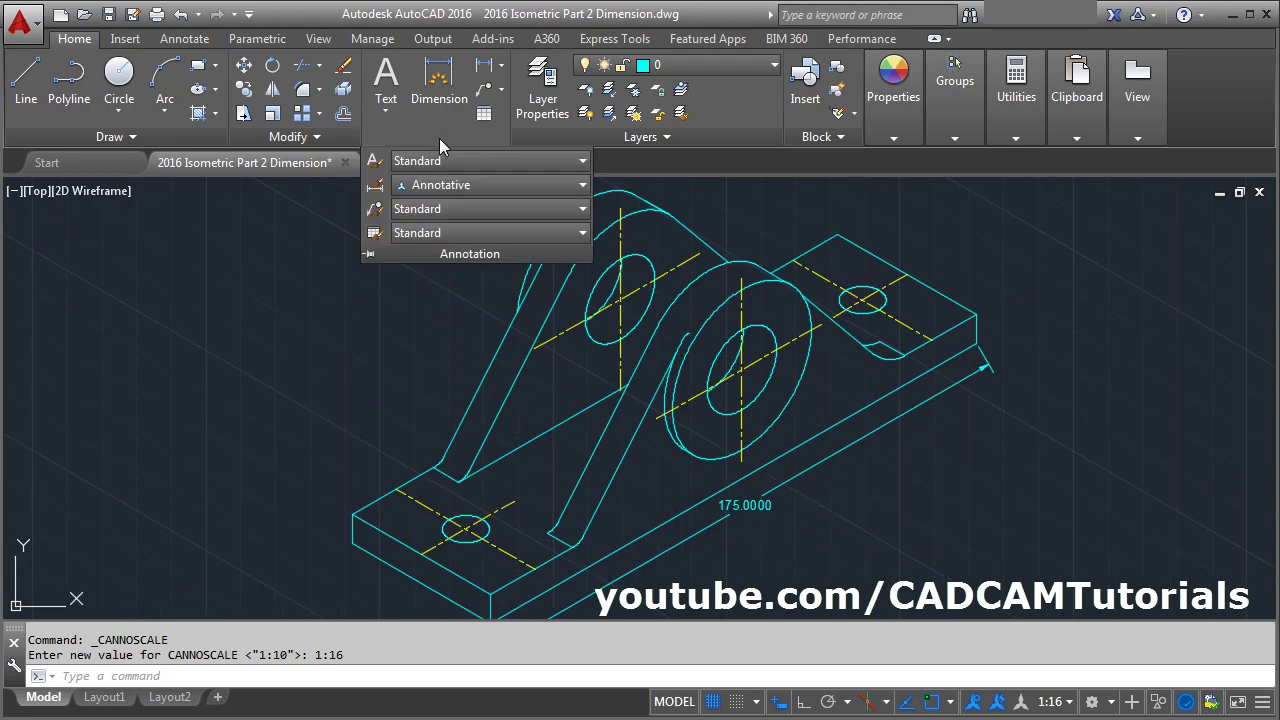
left_click(376, 186)
left_click(845, 326)
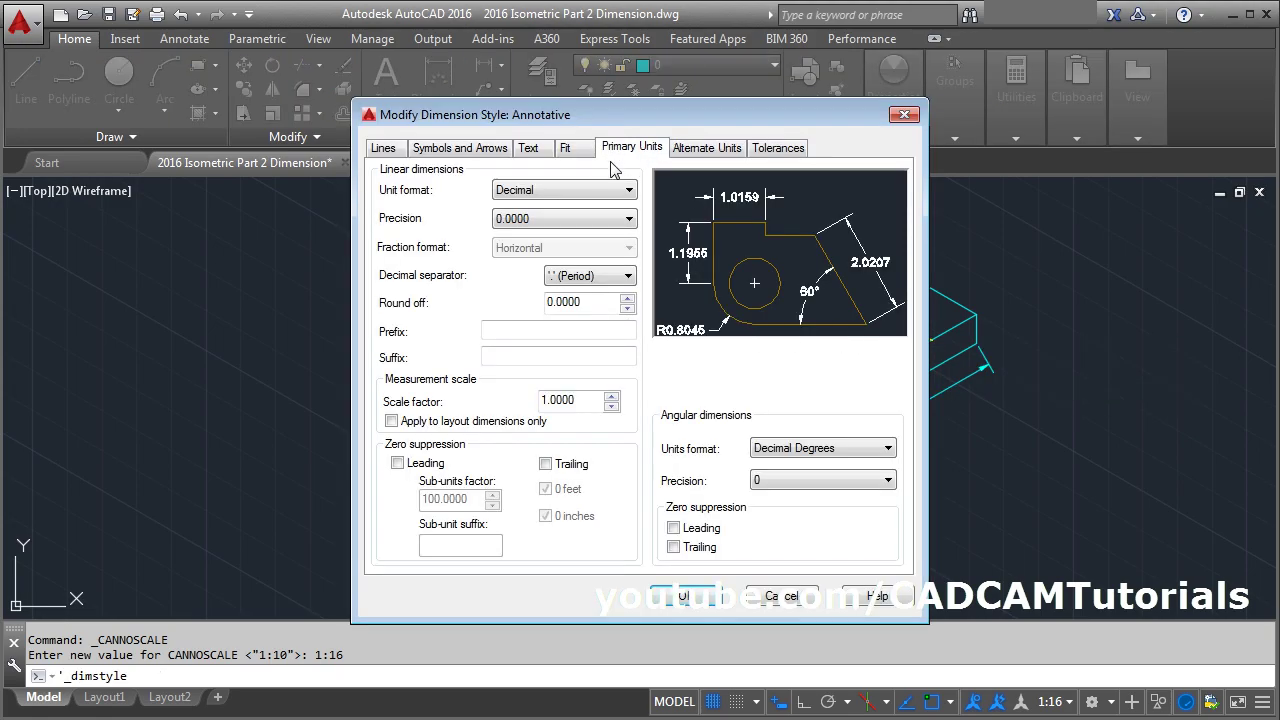
left_click(562, 223)
left_click(520, 237)
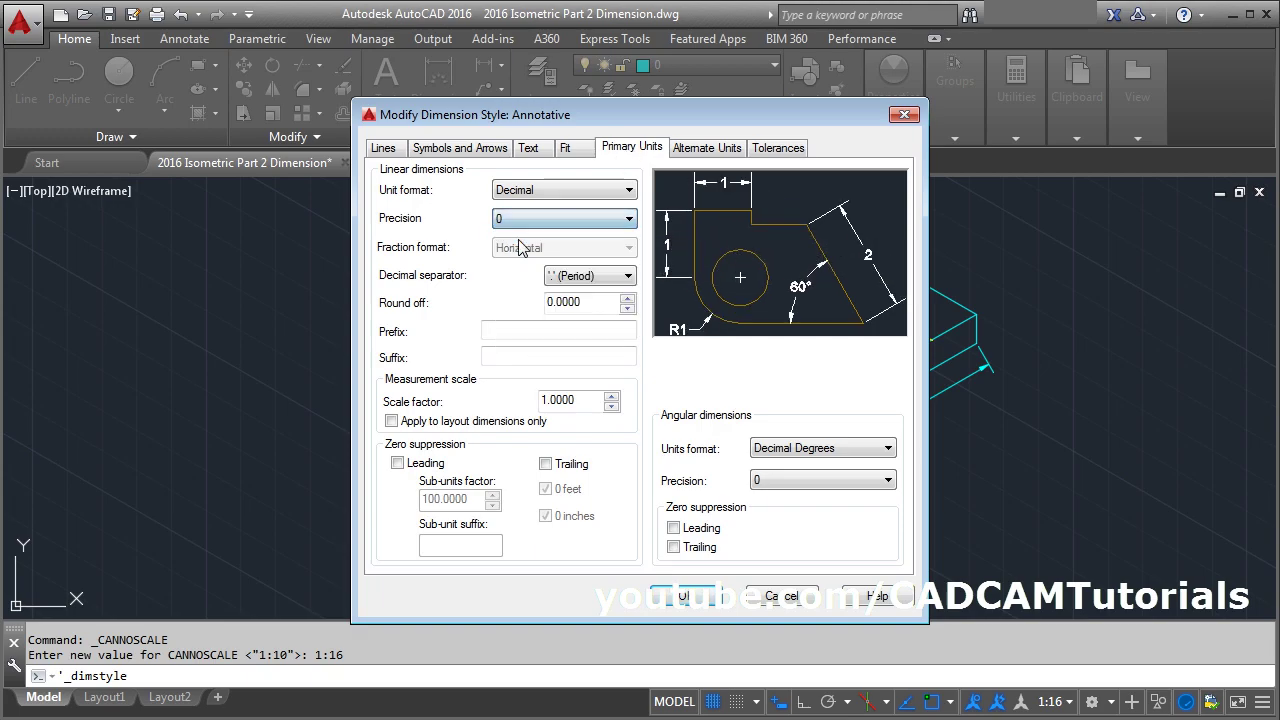
- Set the style's vertical text placement to Above and text alignment to ISO standard, and save the dimension style
left_click(530, 151)
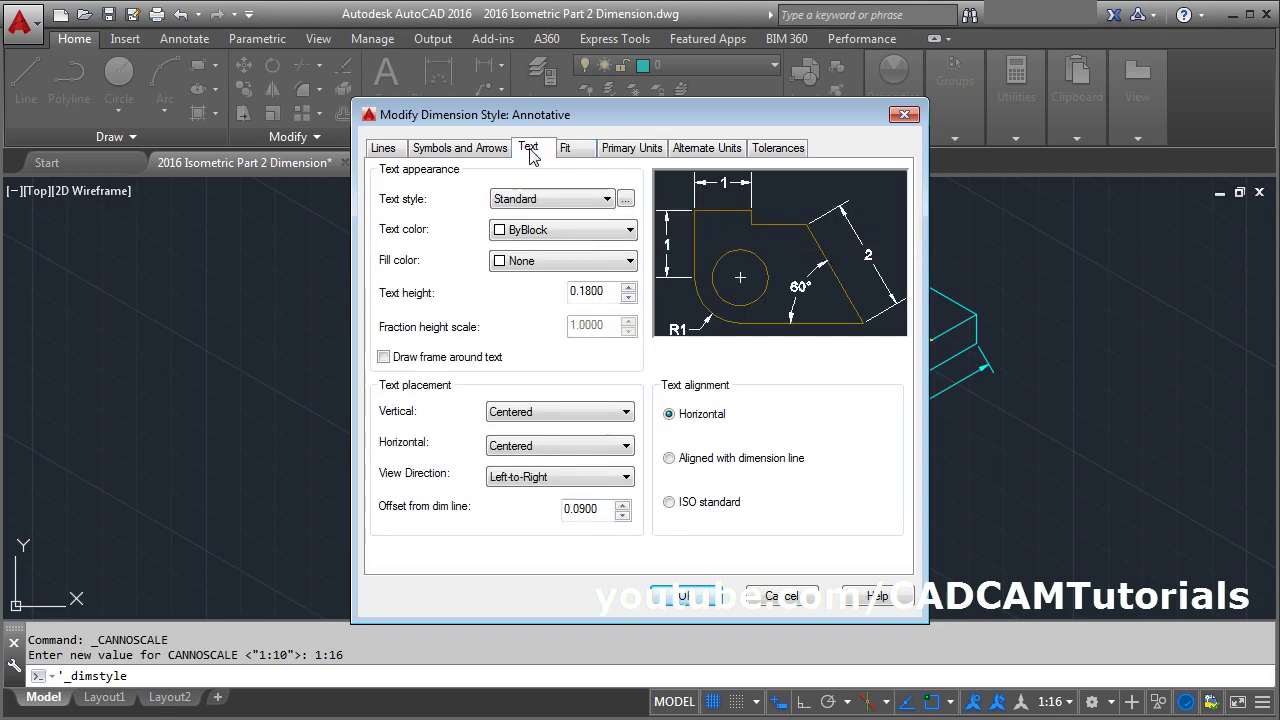
left_click(544, 409)
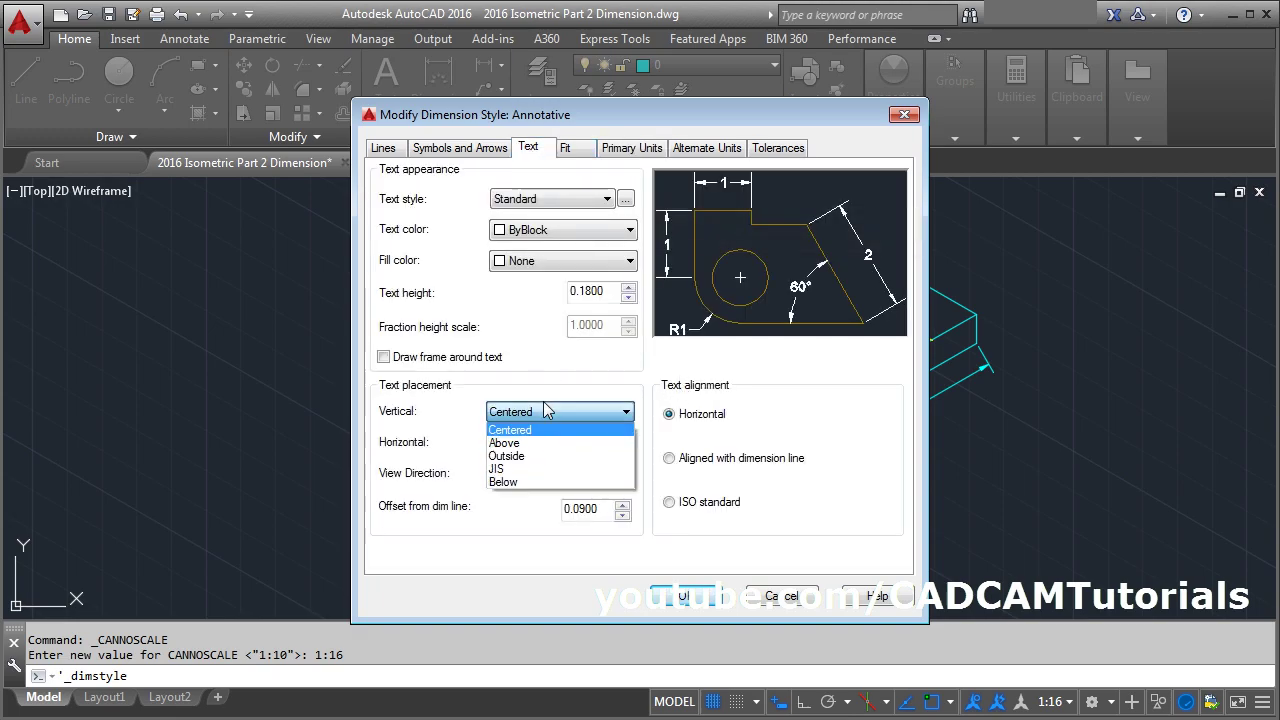
left_click(521, 440)
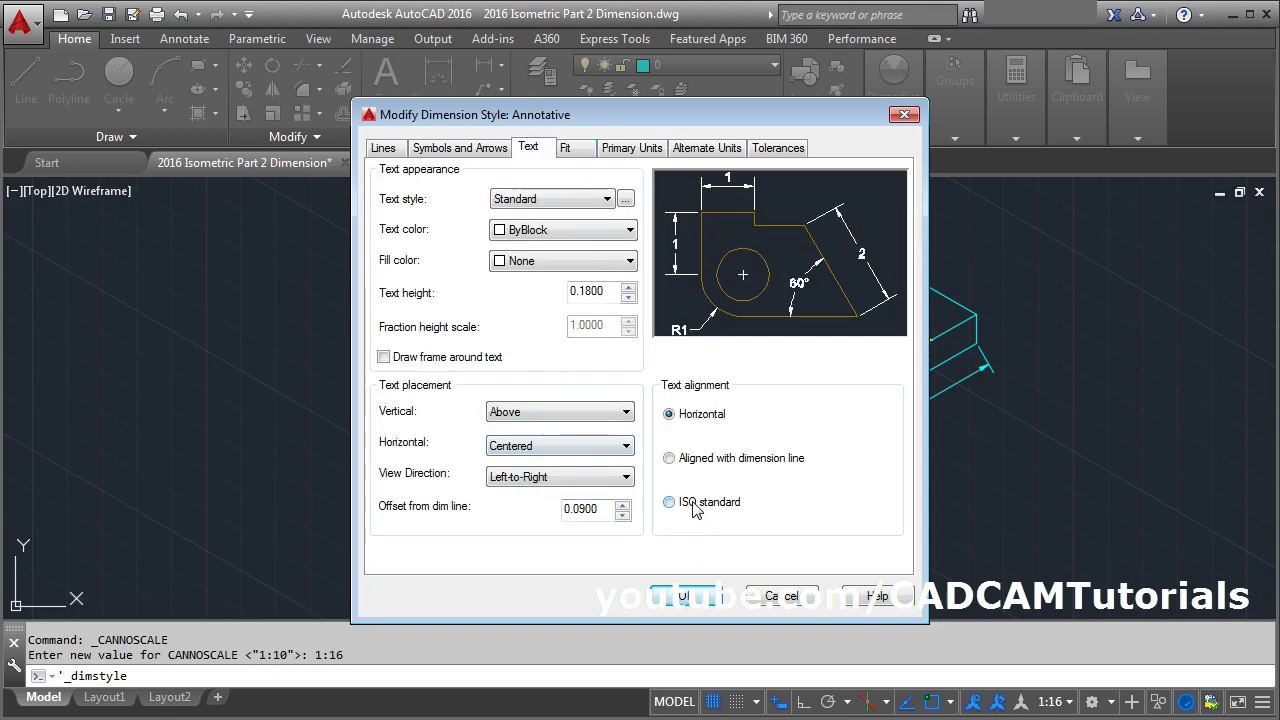
left_click(572, 150)
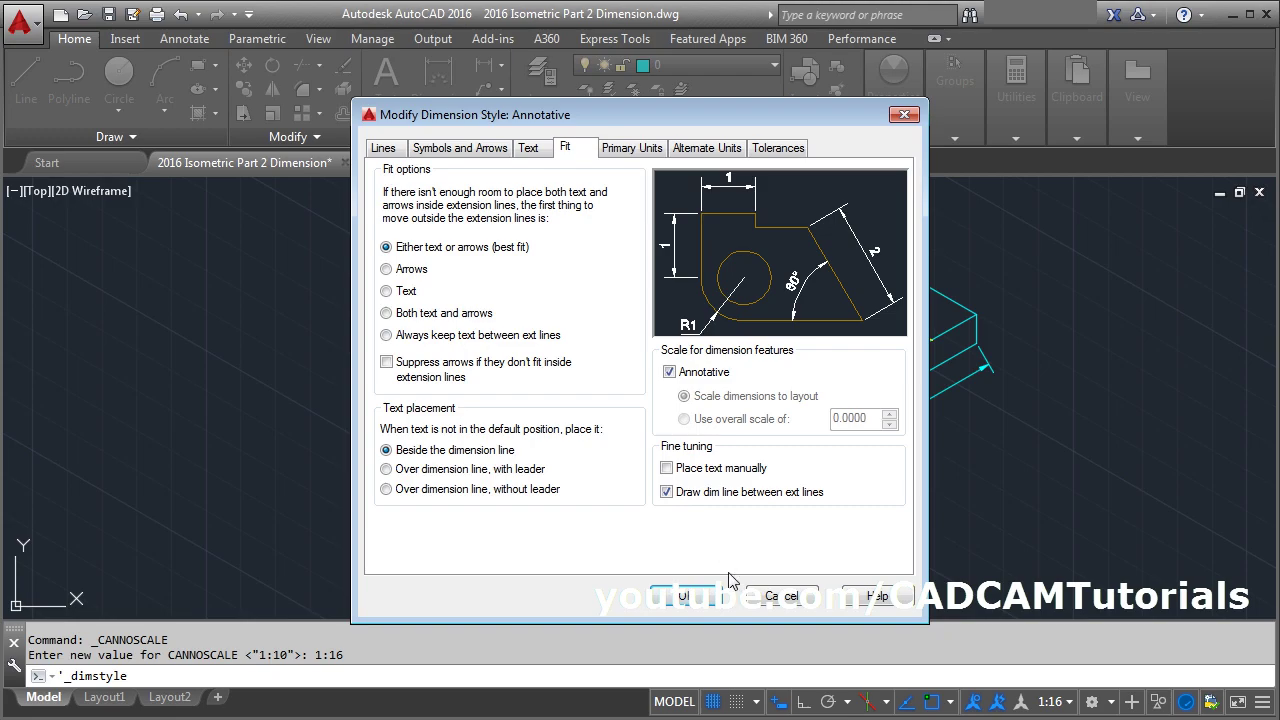
left_click(698, 598)
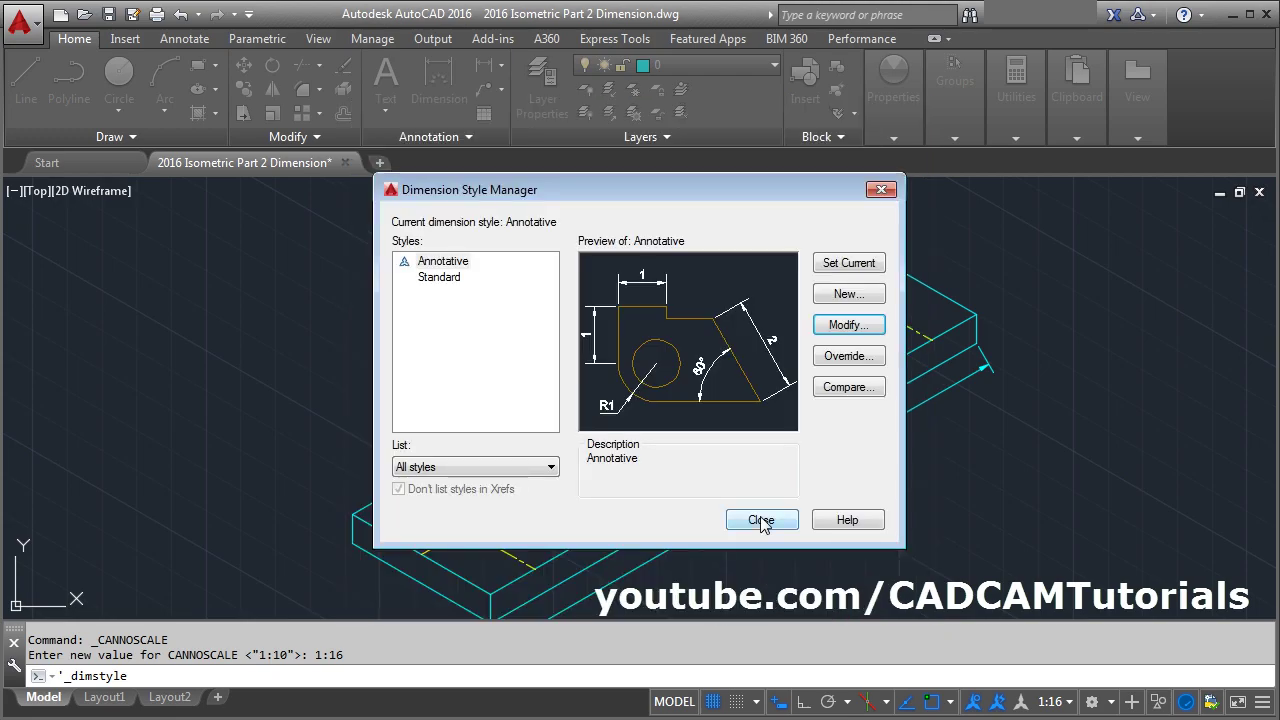
left_click(760, 520)
- Consult the reference drawing in Windows Photo Viewer and dimension the front boss's outer circle along its inclined centre line, placing it below the circle
scroll(754, 503, "down", 5)
mouse_move(672, 369)
middle_mouse_down()
mouse_move(846, 511)
mouse_move(842, 543)
mouse_move(837, 486)
mouse_move(857, 480)
middle_mouse_up()
key("alt+Tab")
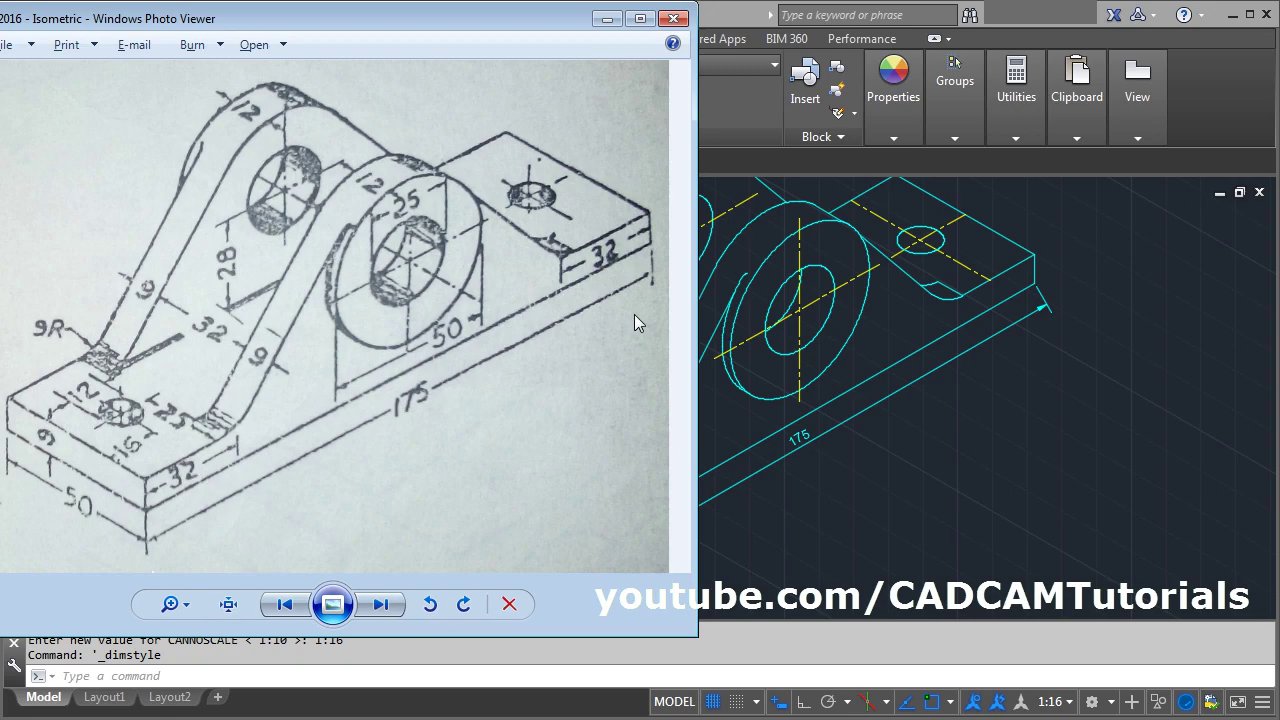
key("alt+Tab")
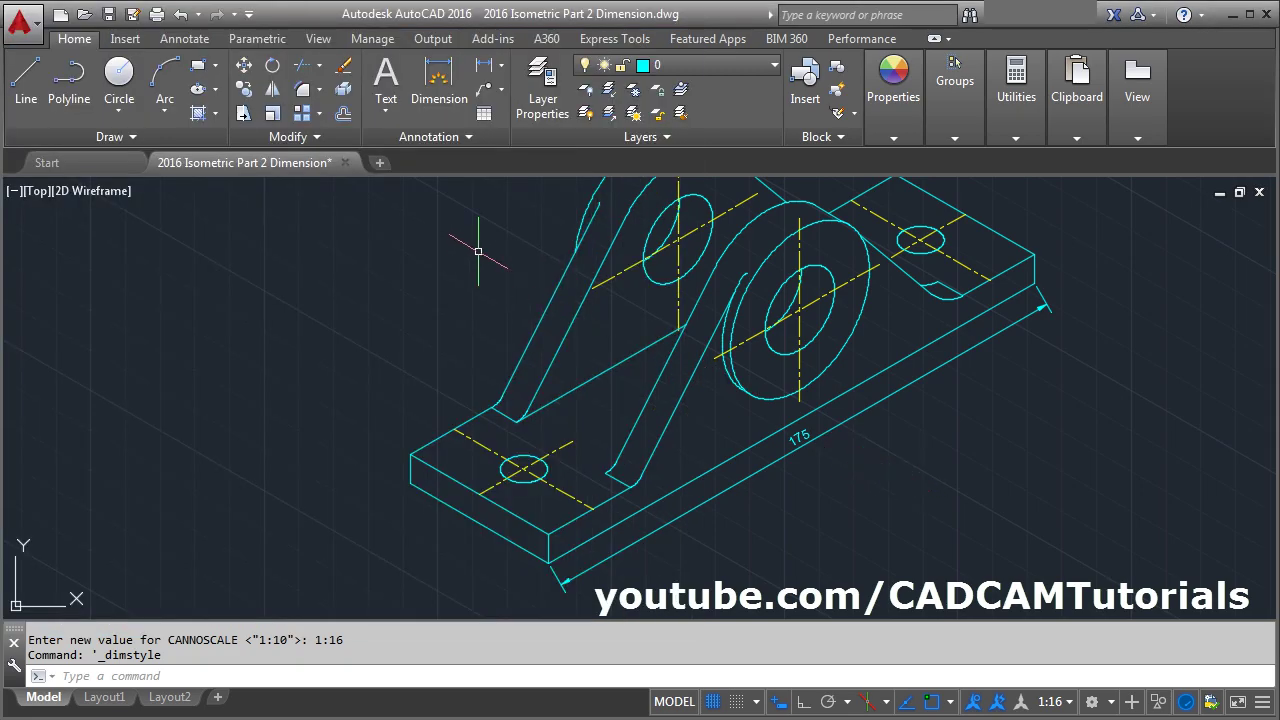
left_click(441, 90)
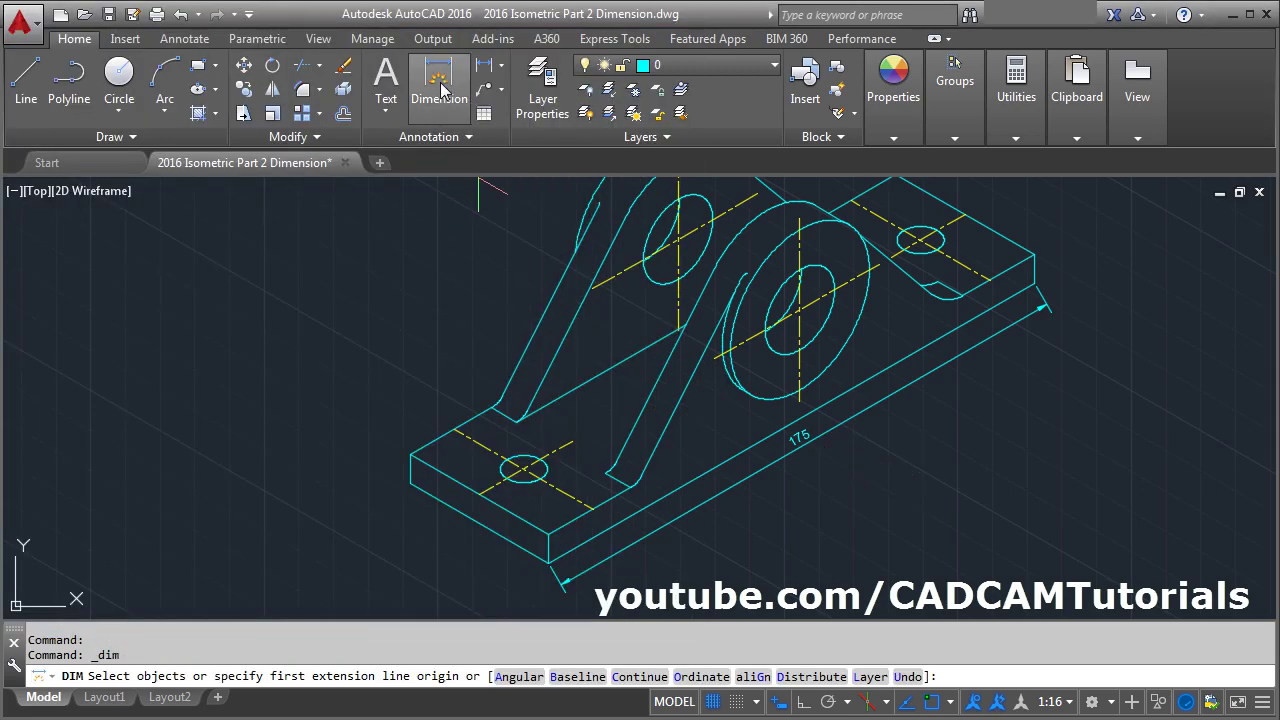
scroll(835, 330, "up", 3)
key("Return")
left_click(582, 441)
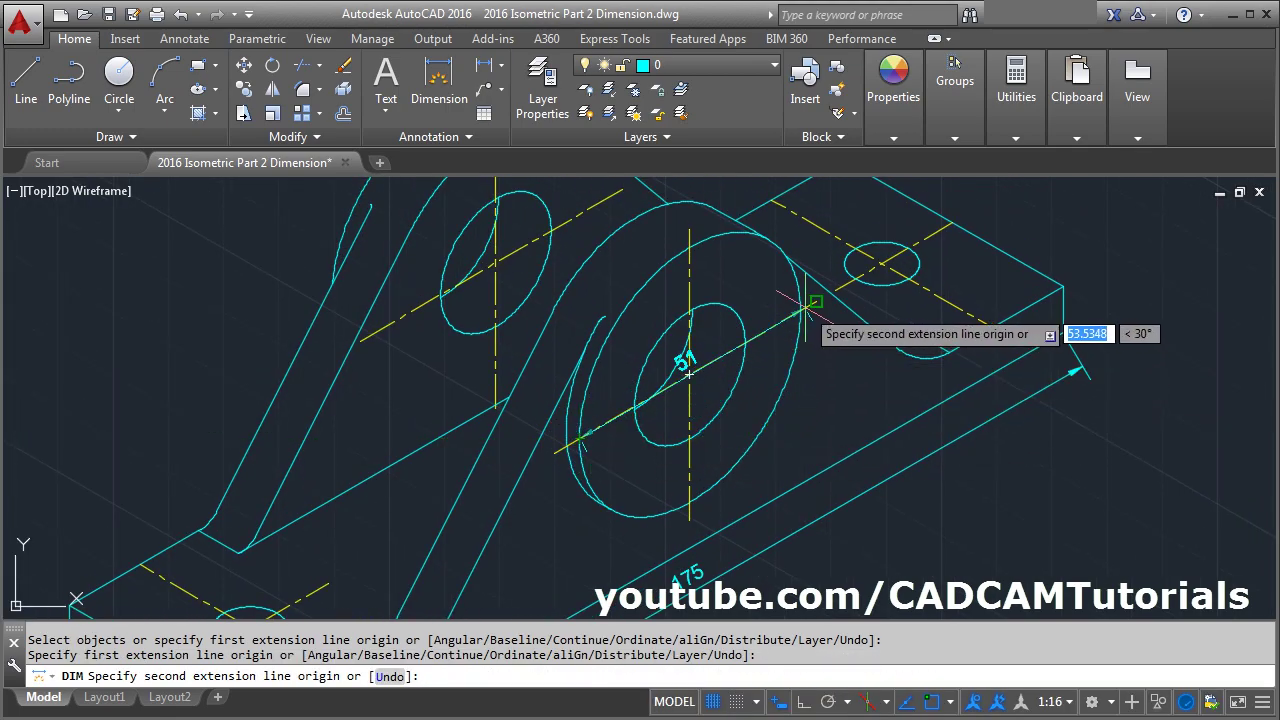
left_click(812, 304)
middle_click_drag(778, 440, 837, 457)
left_click(765, 380)
- Start a dimension across the front boss's hole from the upper intersection of the hole with its inclined centre line
scroll(837, 457, "up", 5)
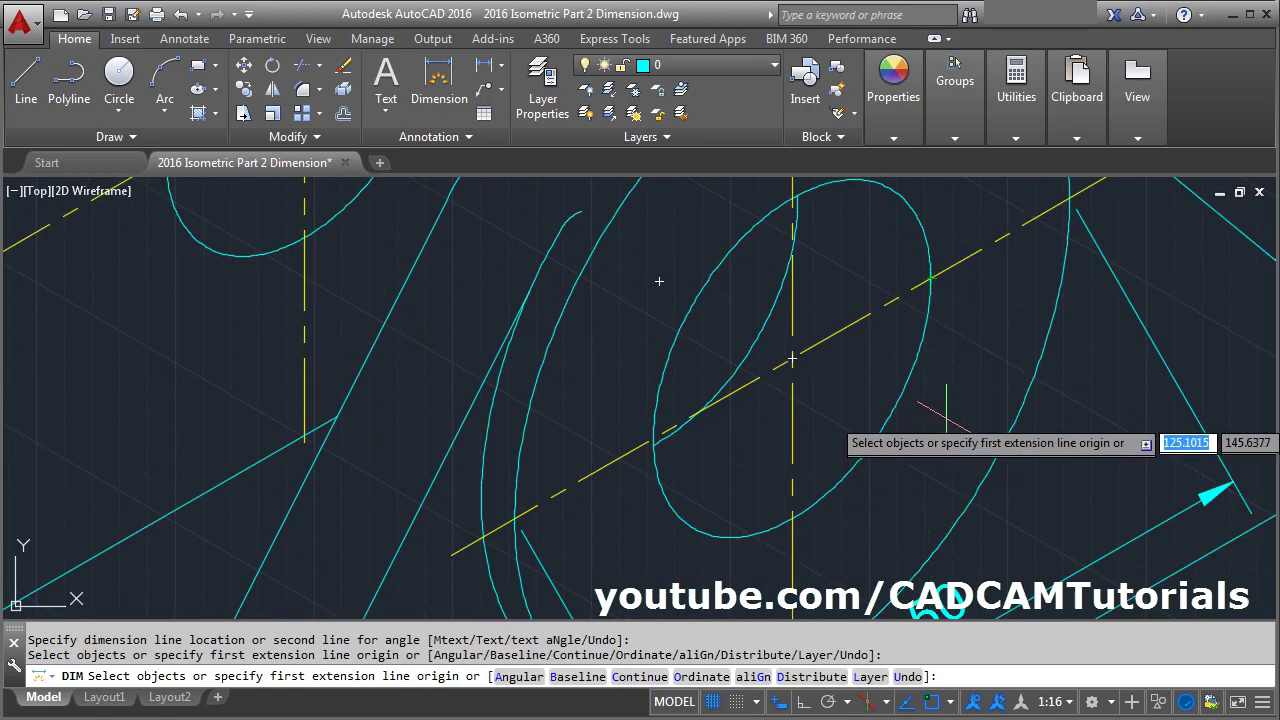
left_click(930, 278)
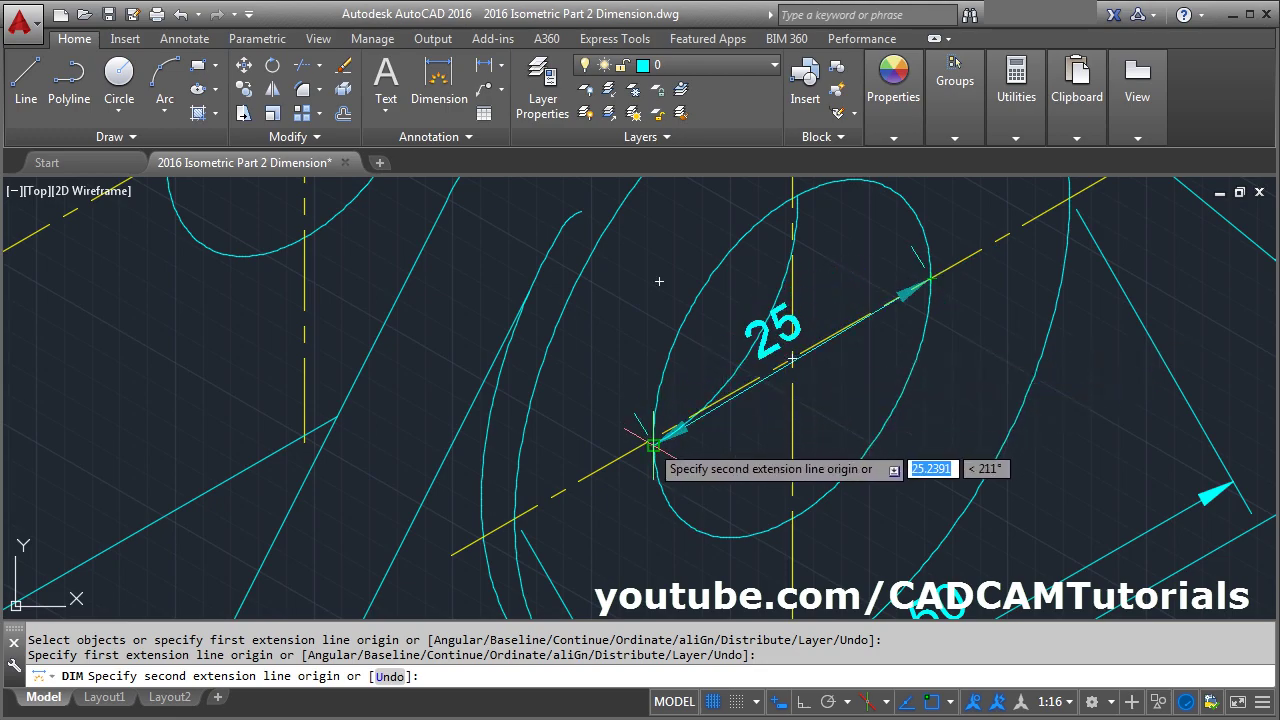
scroll(645, 430, "up", 4)
scroll(630, 375, "down", 4)
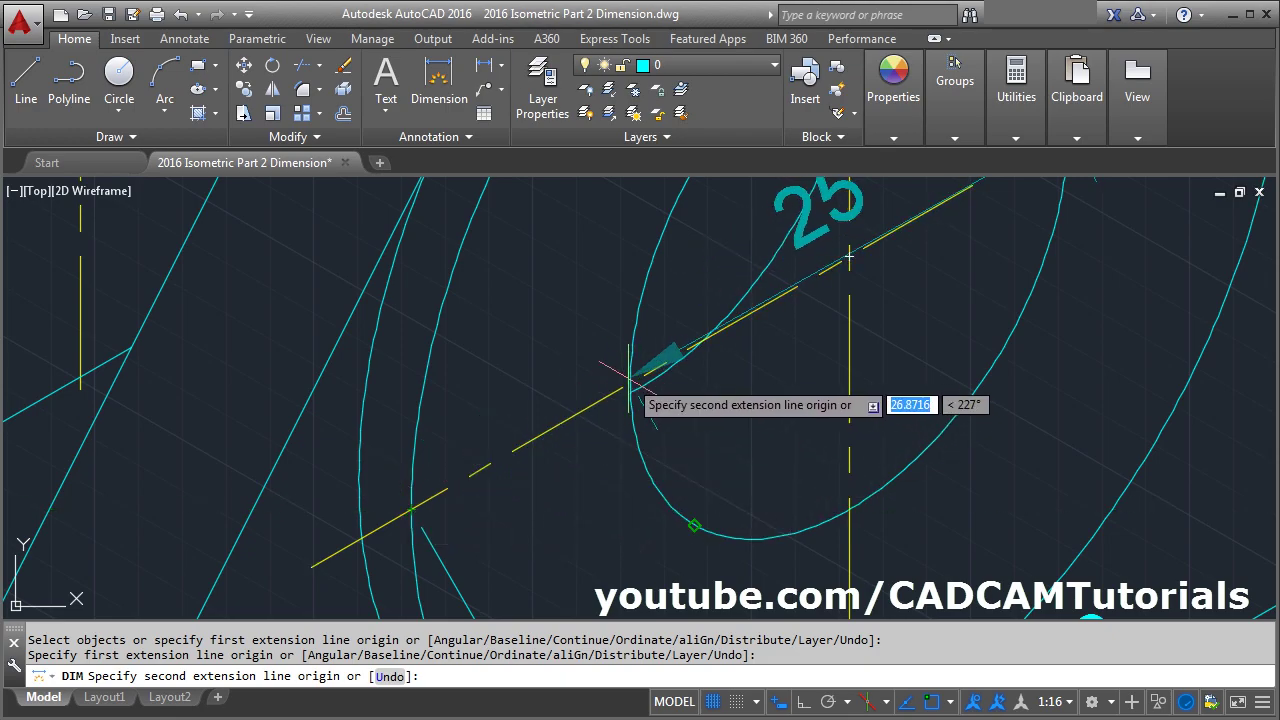
middle_click_drag(848, 258, 610, 320)
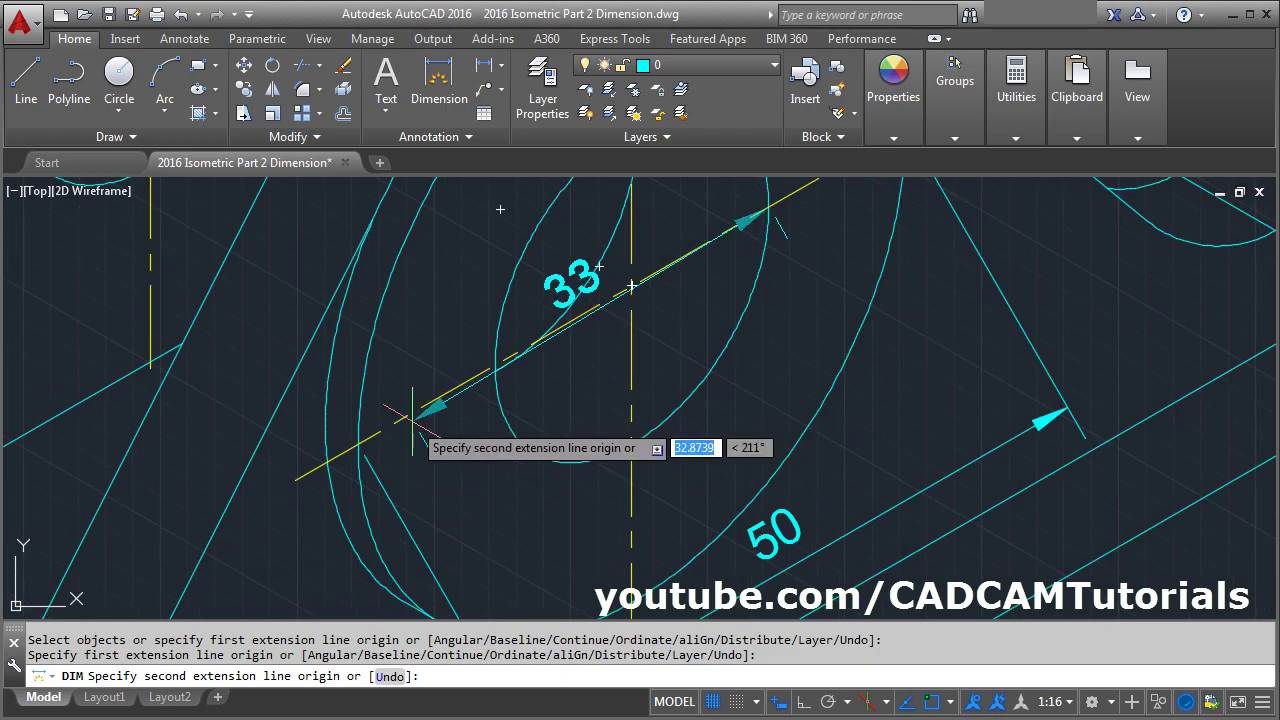
- Set the polar tracking increment angle to 30 degrees and make object snap tracking use all polar angle settings
left_click(848, 704)
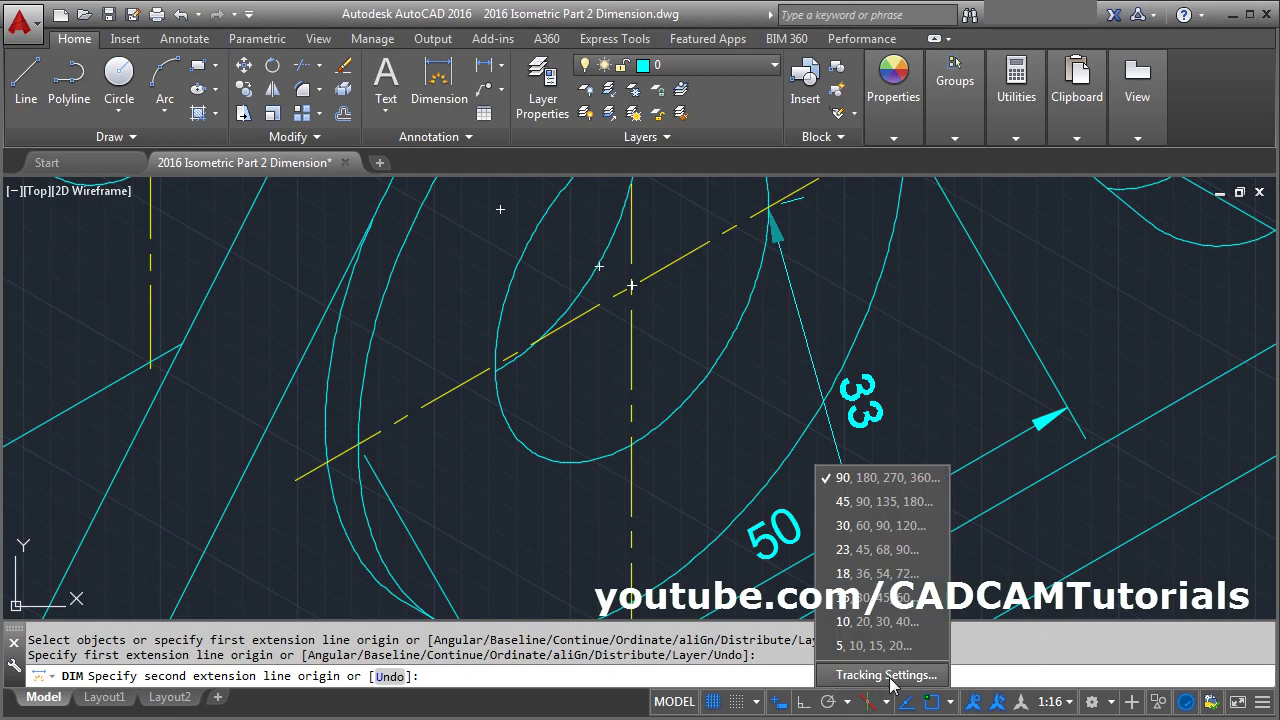
left_click(886, 675)
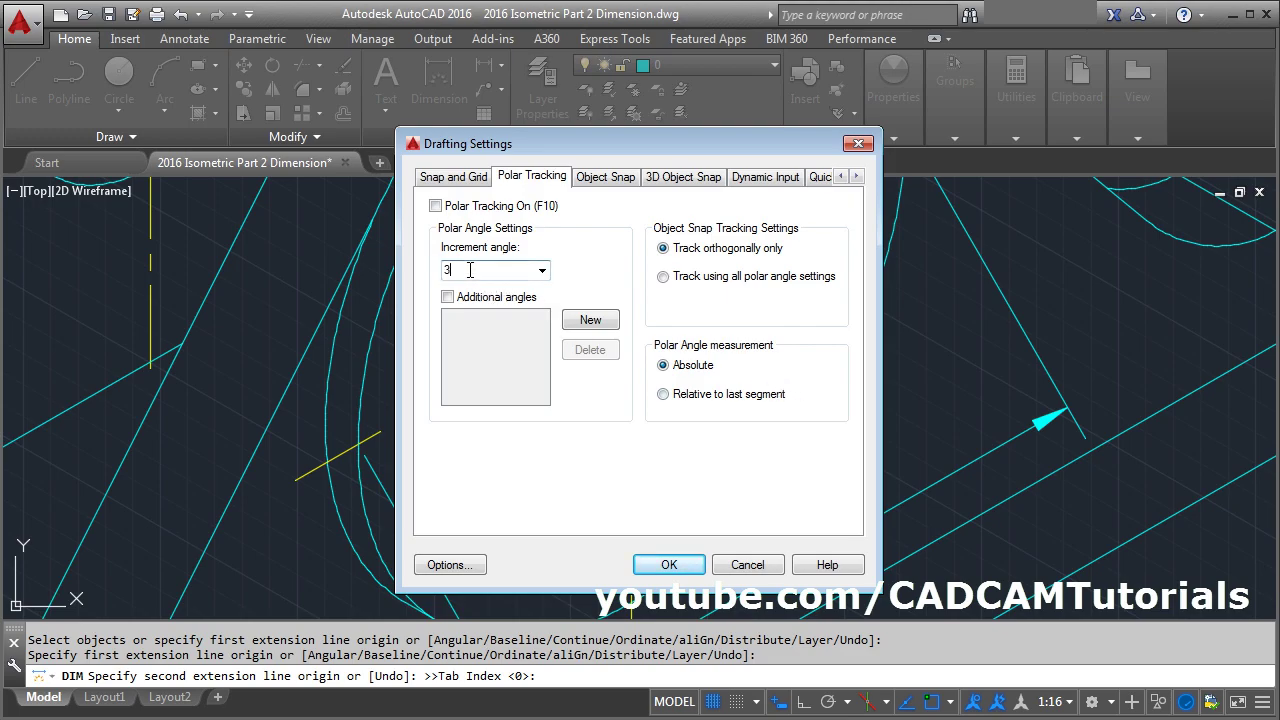
left_click(661, 278)
left_click(669, 565)
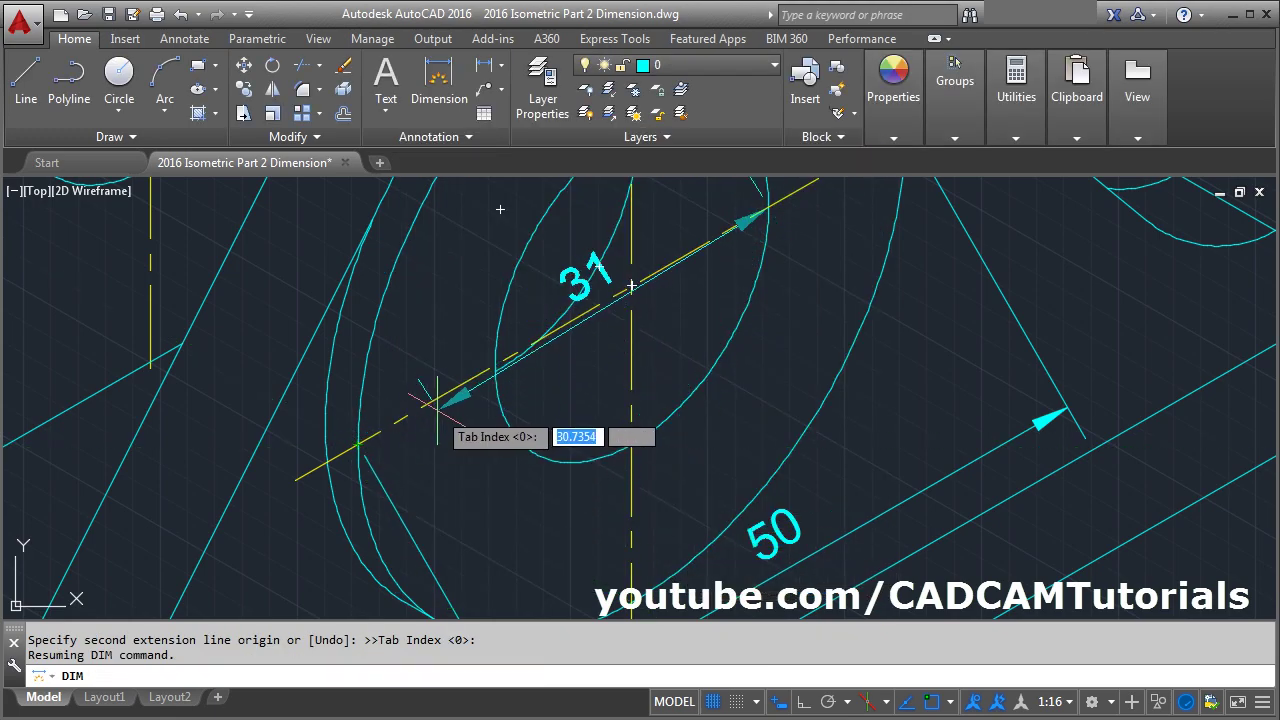
- Finish the hole dimension at the opposite intersection with the inclined centre line and place it above the hole
scroll(495, 372, "up", 4)
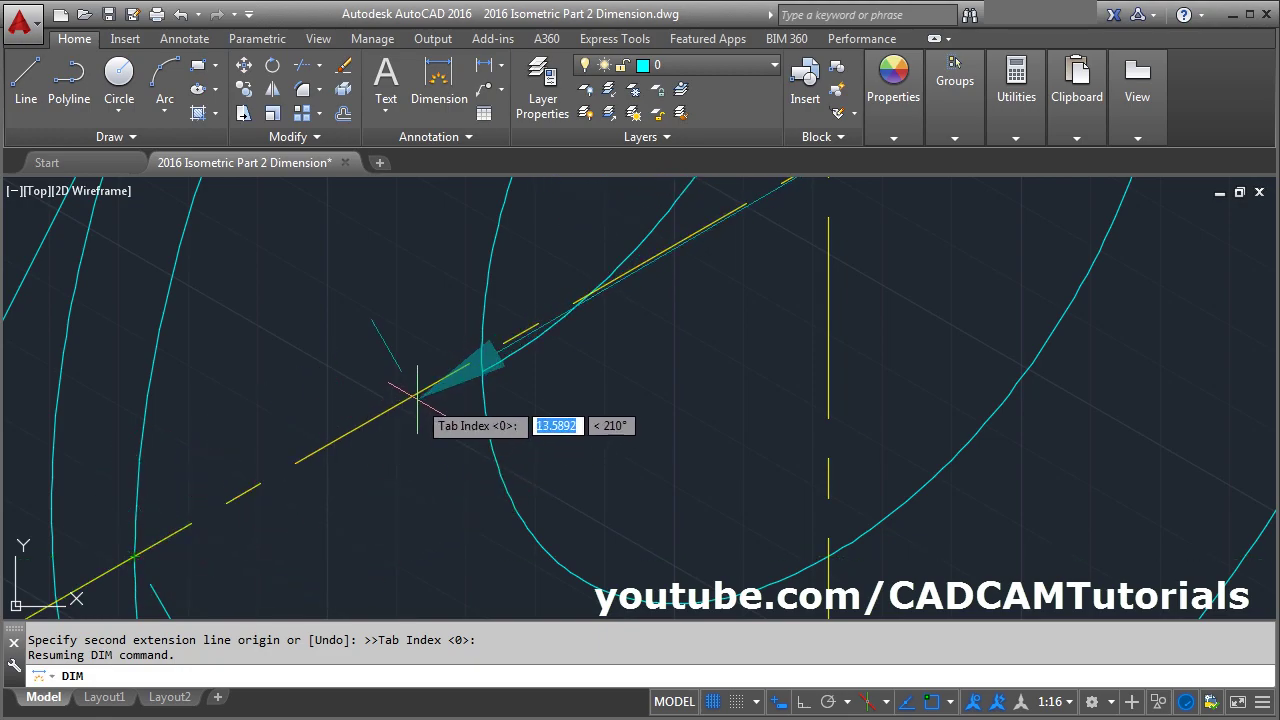
left_click(481, 355)
scroll(540, 370, "down", 5)
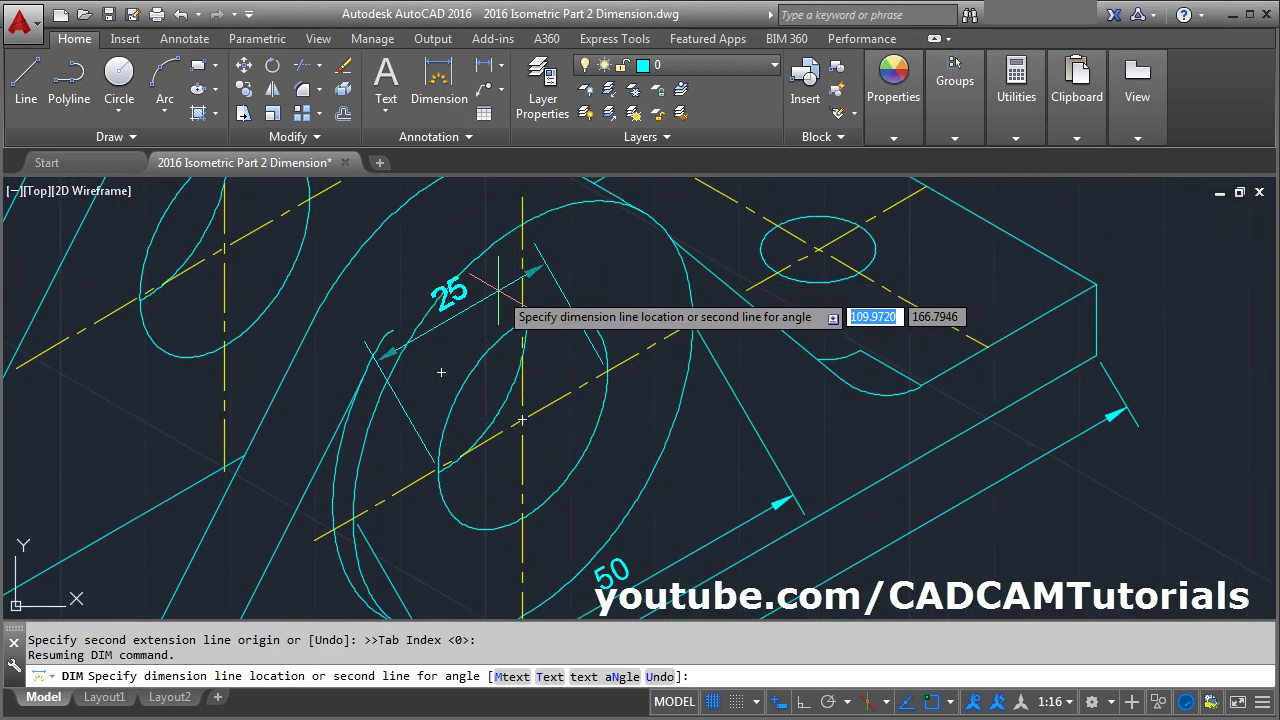
left_click(498, 292)
- Dimension the base's near top edge from its front corner to the virtual intersection with the rib's straight side, placing it just below the edge
scroll(745, 485, "down", 5)
scroll(650, 425, "up", 8)
scroll(766, 397, "down", 3)
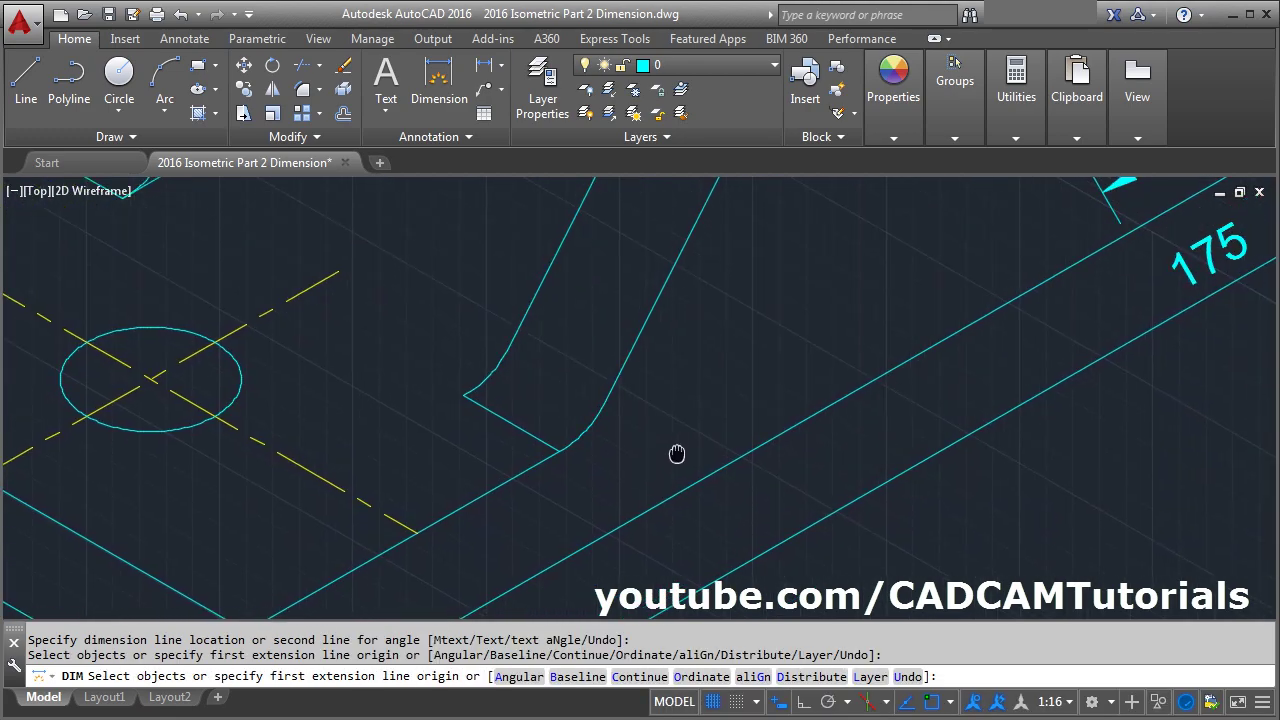
scroll(603, 466, "up", 3)
middle_click_drag(603, 466, 685, 344)
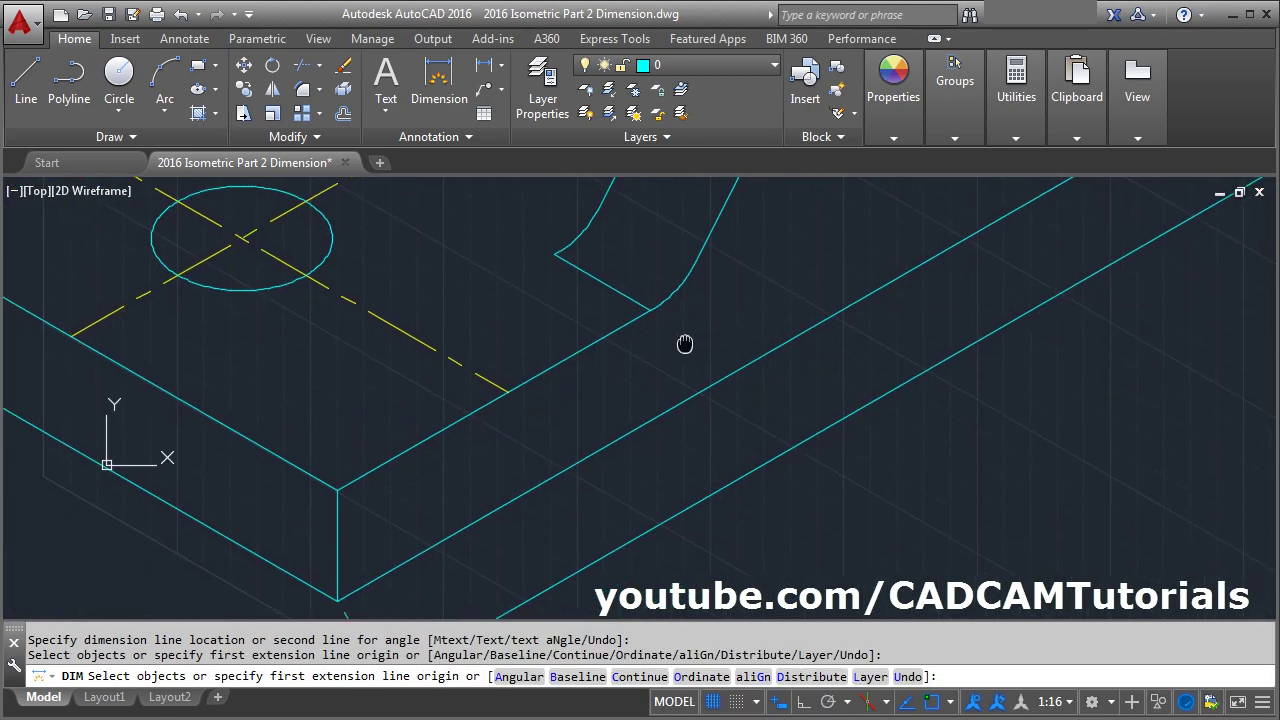
left_click(338, 490)
scroll(718, 370, "up", 3)
mouse_move(757, 277)
middle_mouse_down()
mouse_move(657, 434)
mouse_move(609, 443)
middle_mouse_up()
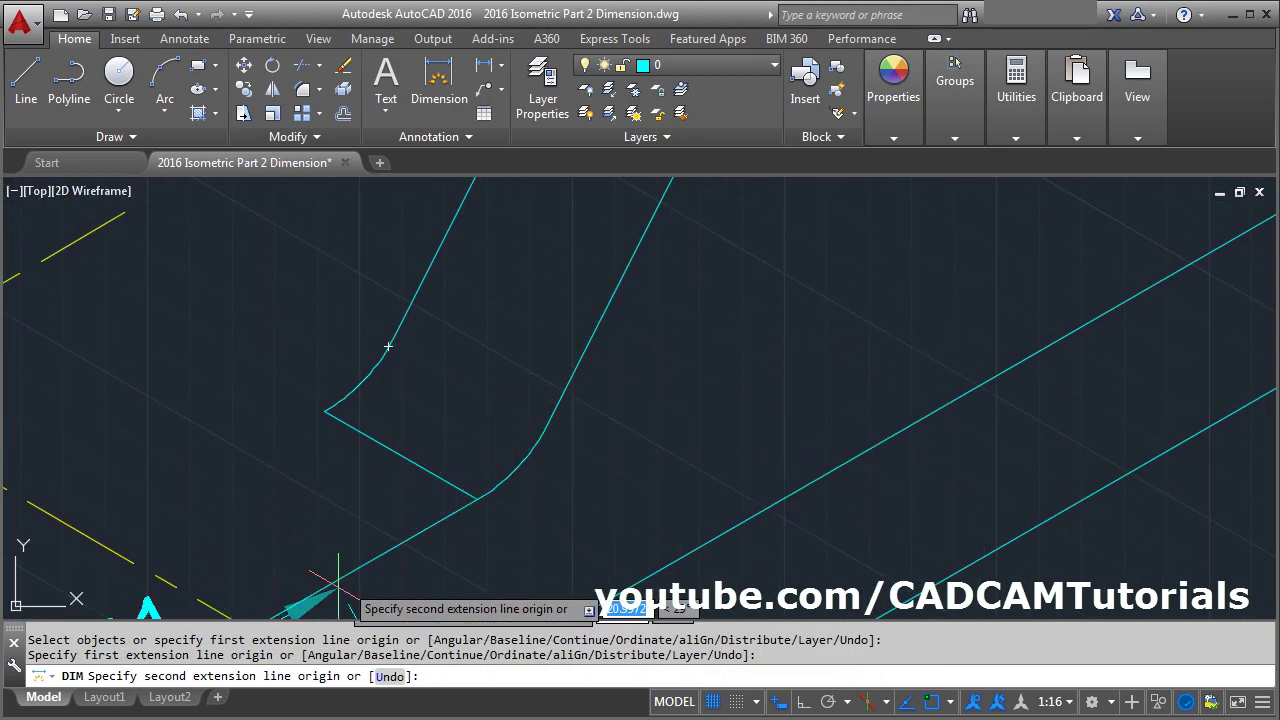
scroll(490, 512, "up", 4)
mouse_move(515, 507)
middle_mouse_down()
mouse_move(420, 463)
mouse_move(491, 438)
mouse_move(545, 396)
middle_mouse_up()
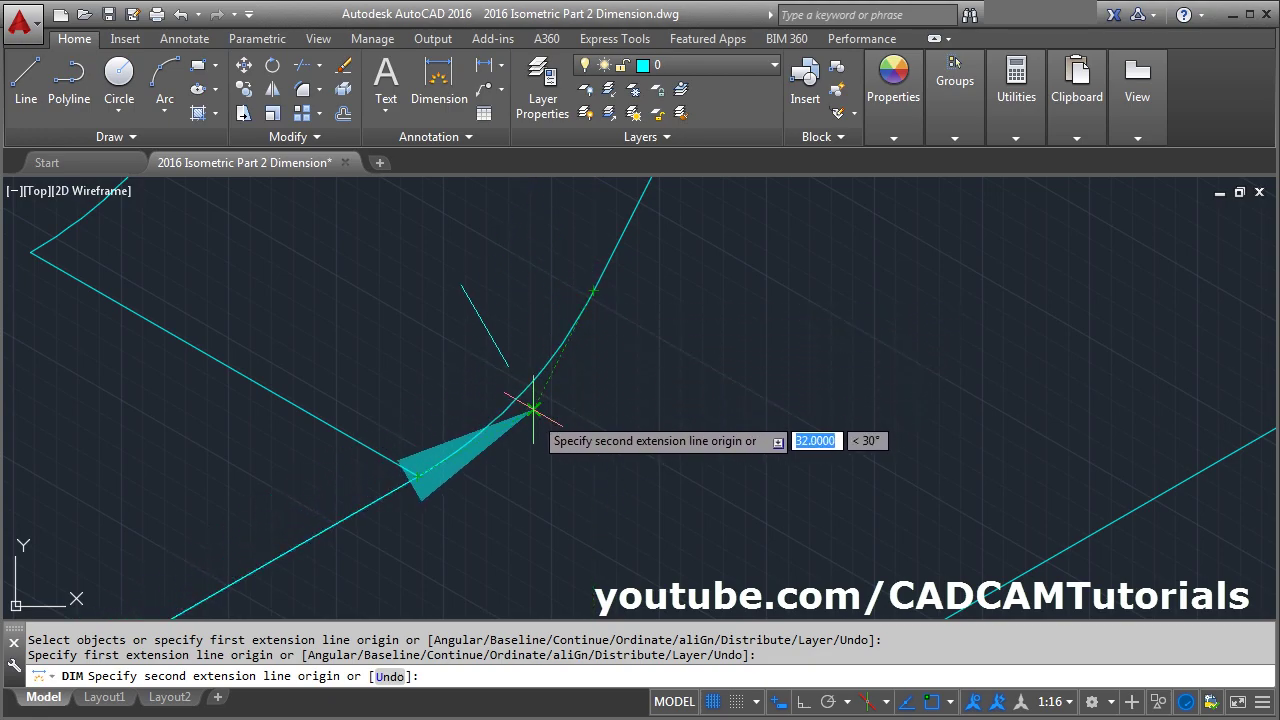
left_click(533, 410)
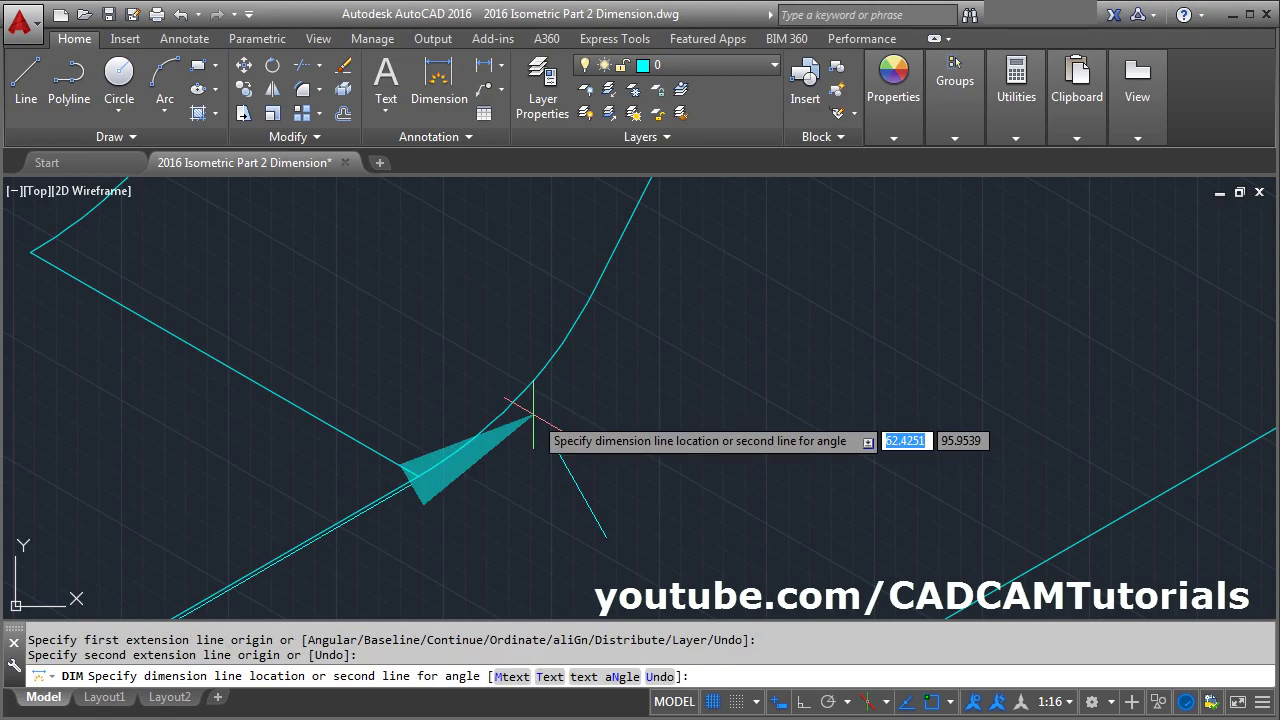
scroll(514, 451, "up", 4)
middle_click_drag(514, 471, 564, 324)
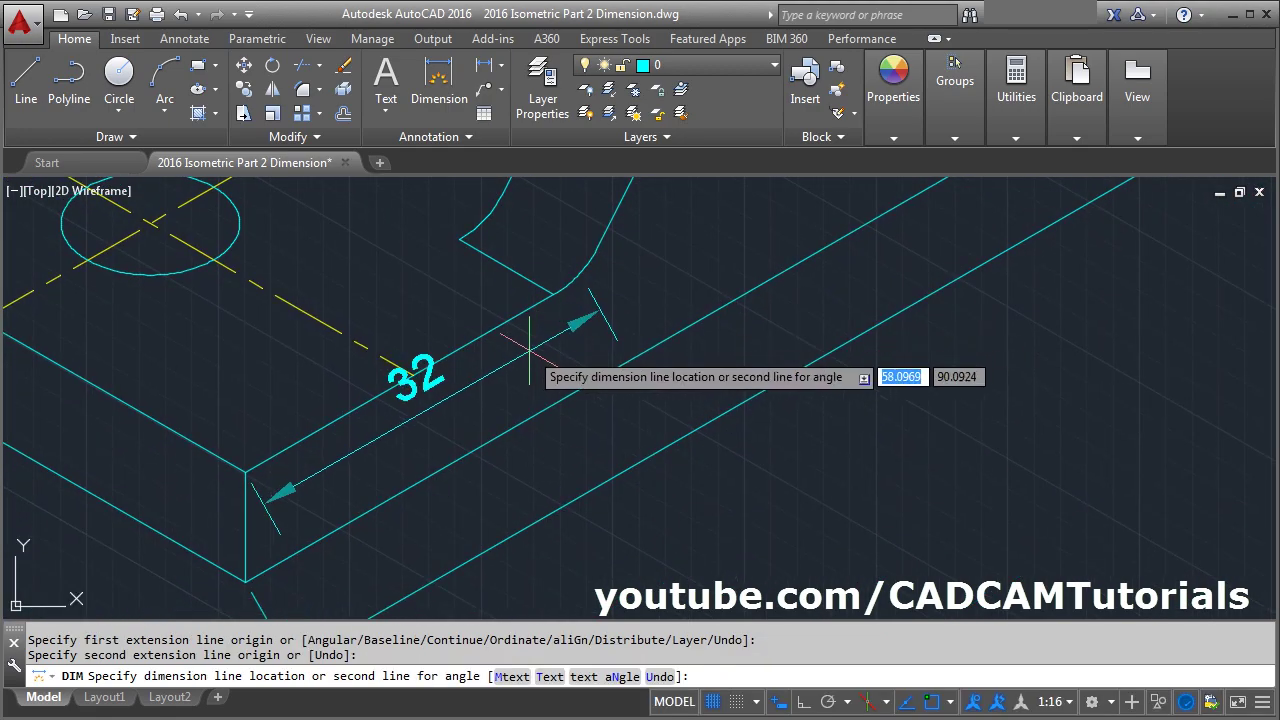
left_click(533, 388)
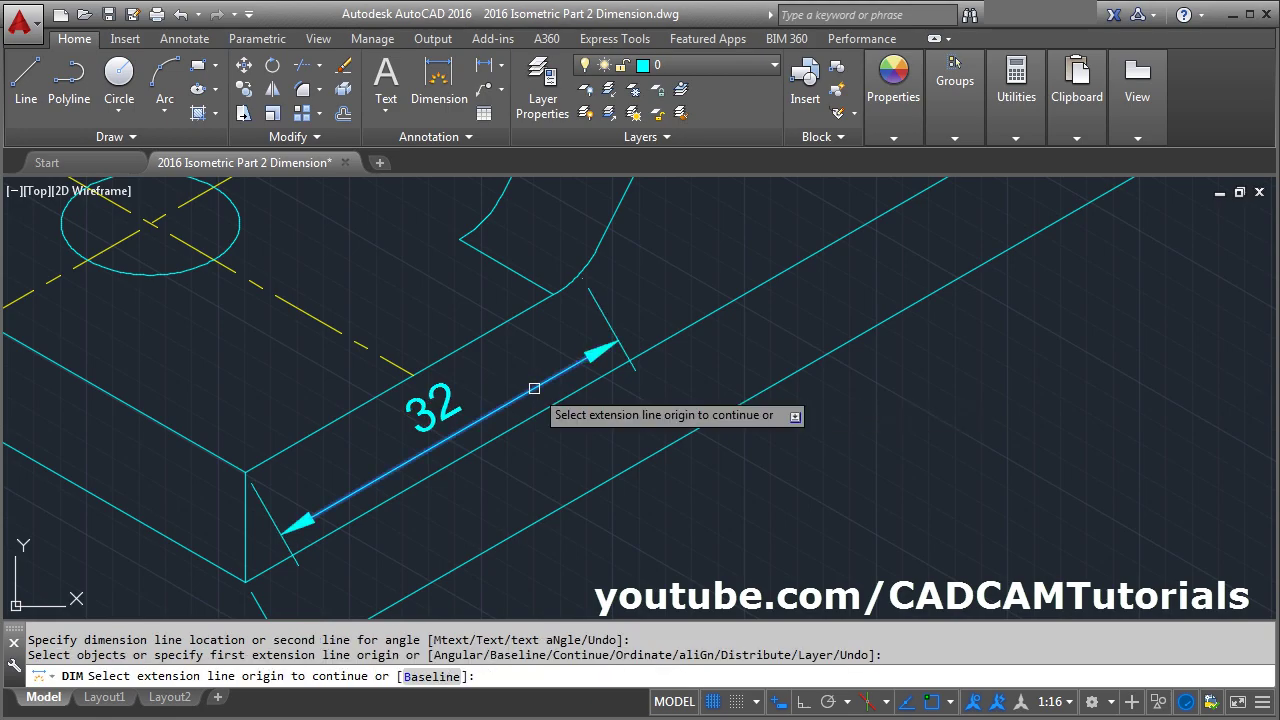
- Dimension the same edge's far end from the rib side's virtual intersection to the base's far corner, place it below the edge, and end the command
scroll(565, 420, "down", 5)
middle_click_drag(580, 531, 353, 620)
scroll(551, 403, "up", 4)
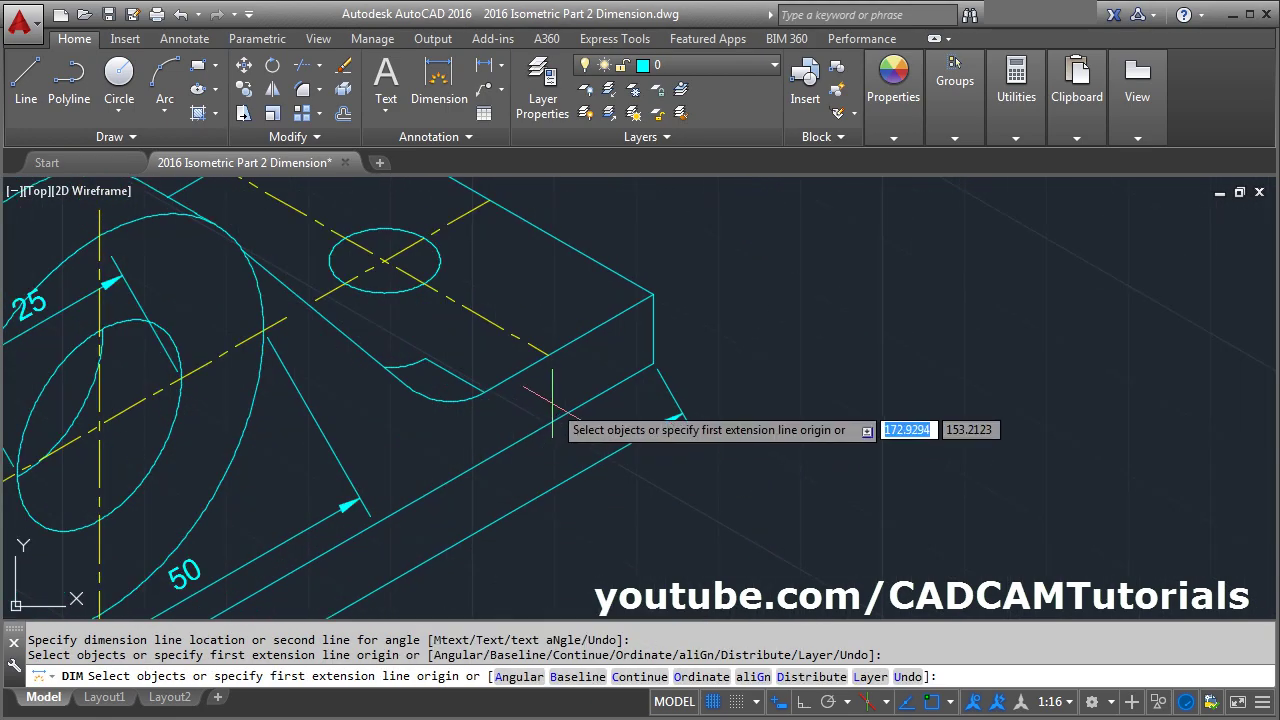
mouse_move(596, 414)
middle_mouse_down()
mouse_move(603, 460)
mouse_move(437, 447)
middle_mouse_up()
scroll(437, 447, "up", 2)
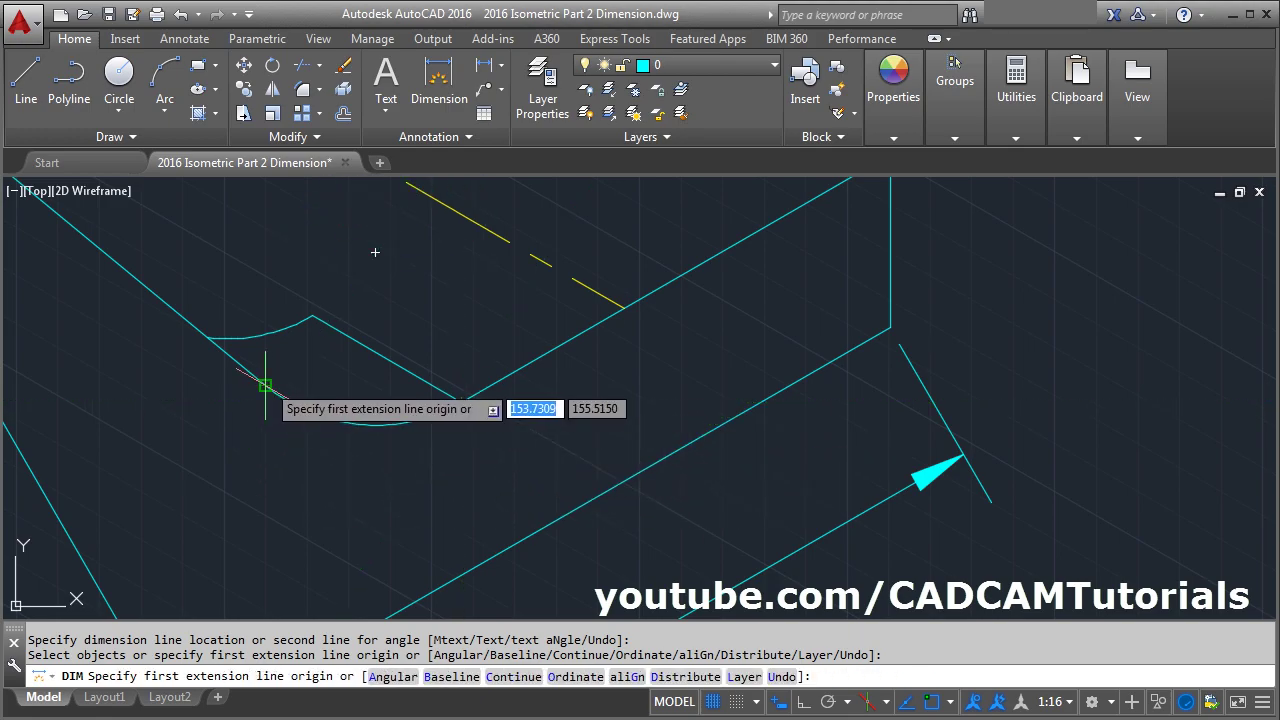
left_click(358, 462)
scroll(370, 430, "down", 3)
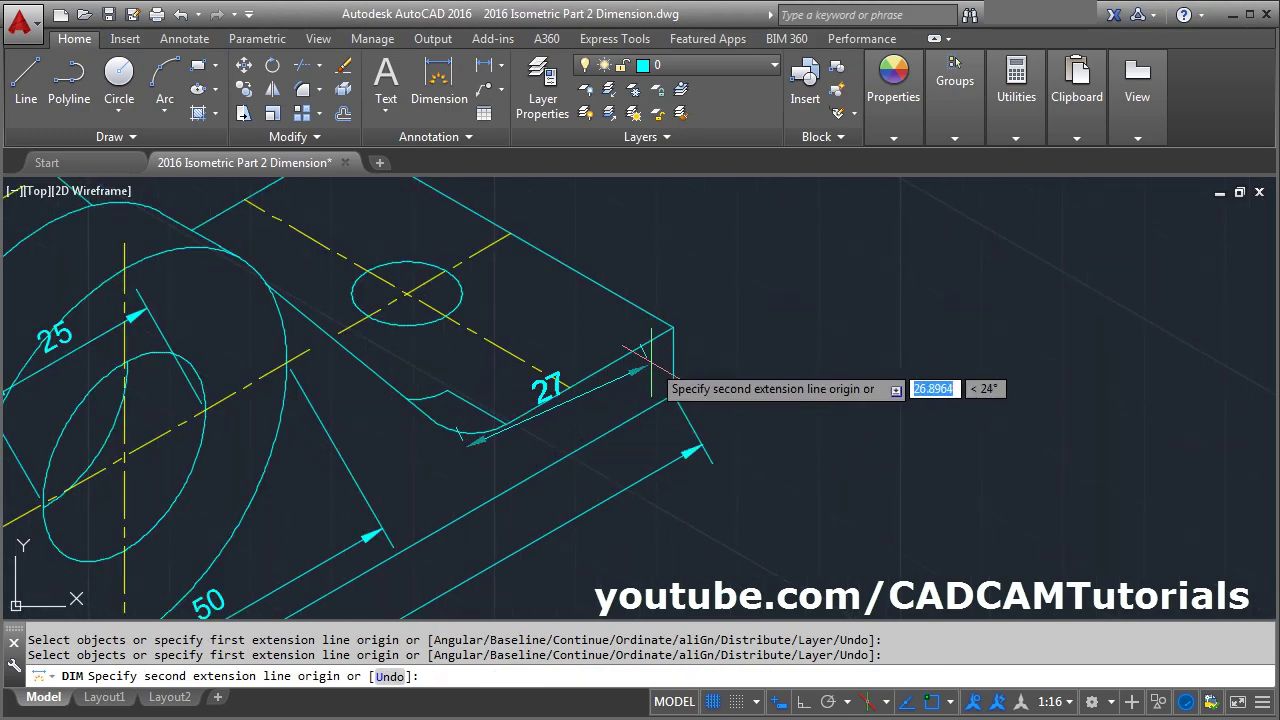
left_click(673, 328)
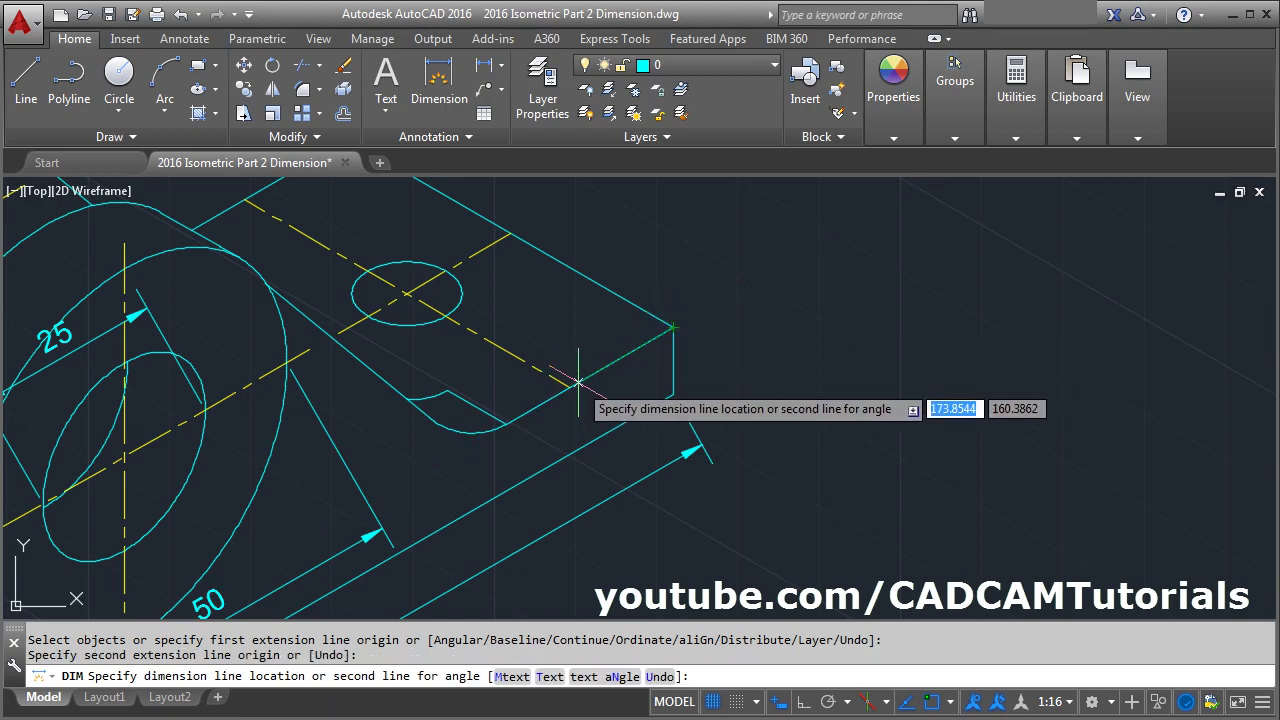
left_click(588, 432)
scroll(588, 432, "down", 5)
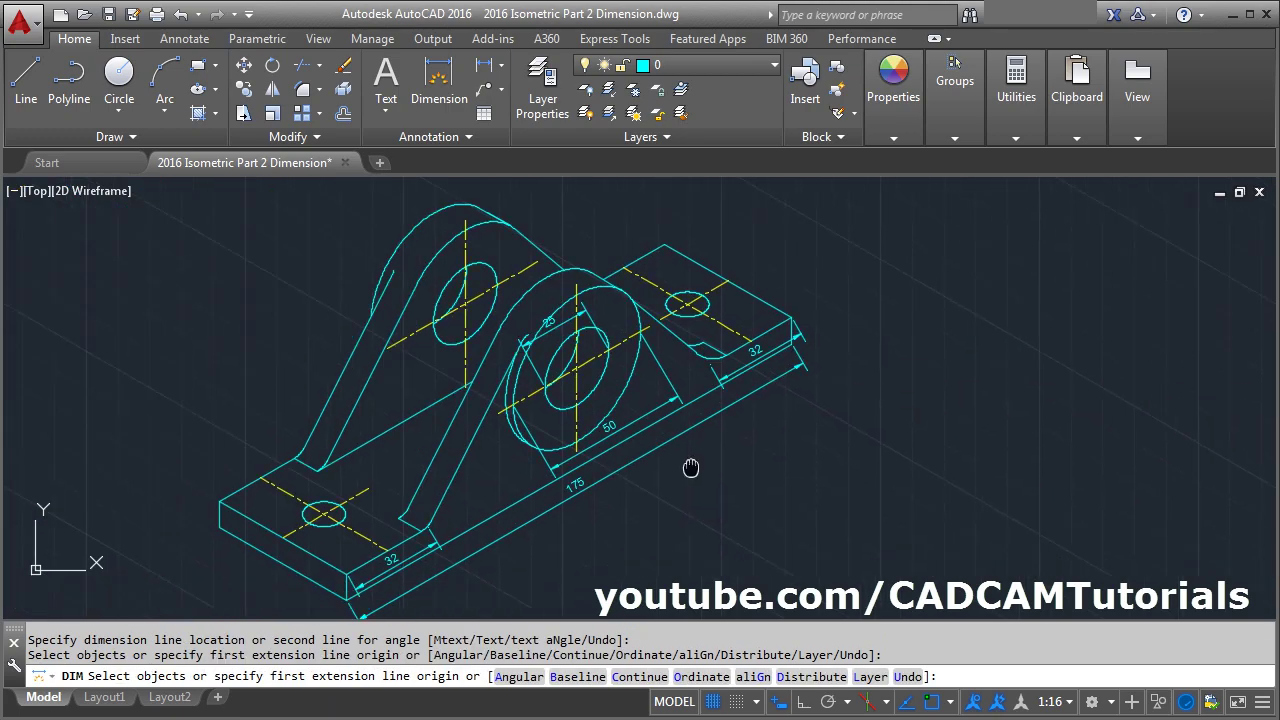
middle_click_drag(603, 381, 712, 461)
key("Escape")
- Apply an obliquing angle of 90 to all five dimensions: the hole, outer circle, overall length and both base-end dimensions
mouse_move(608, 478)
middle_mouse_down()
mouse_move(634, 457)
mouse_move(670, 461)
middle_mouse_up()
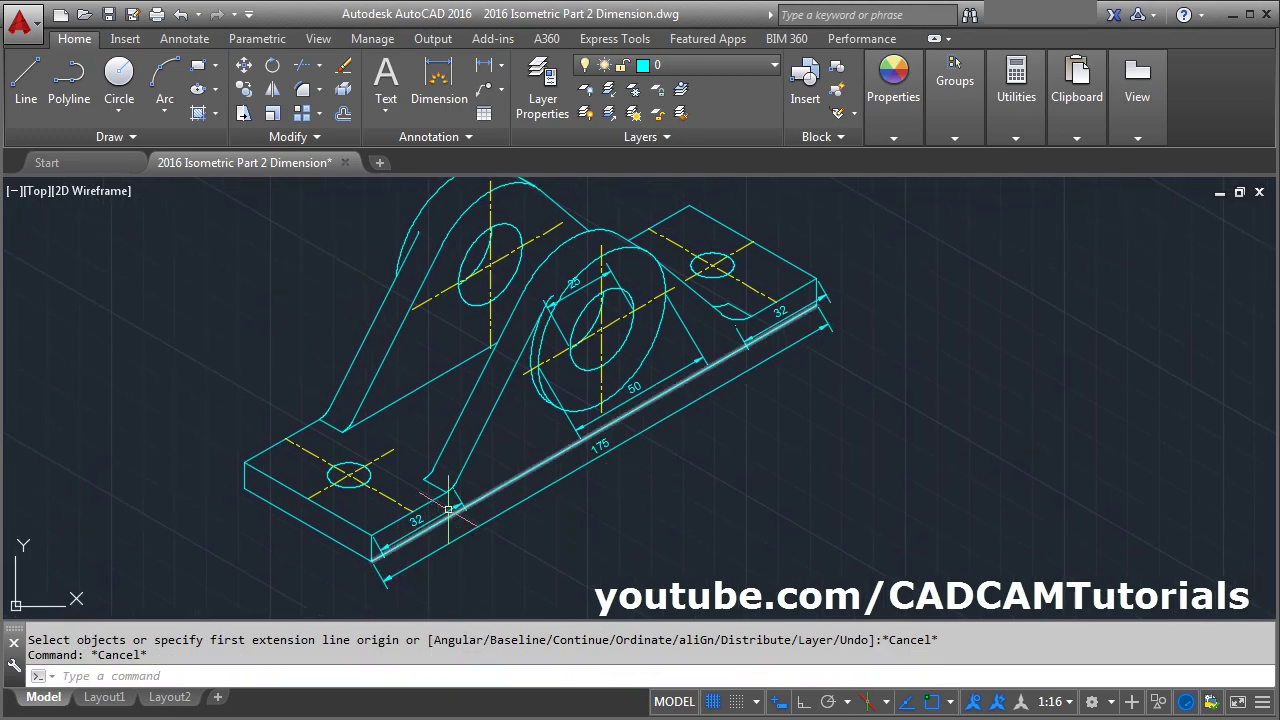
mouse_move(779, 322)
middle_mouse_down()
mouse_move(786, 374)
mouse_move(769, 418)
middle_mouse_up()
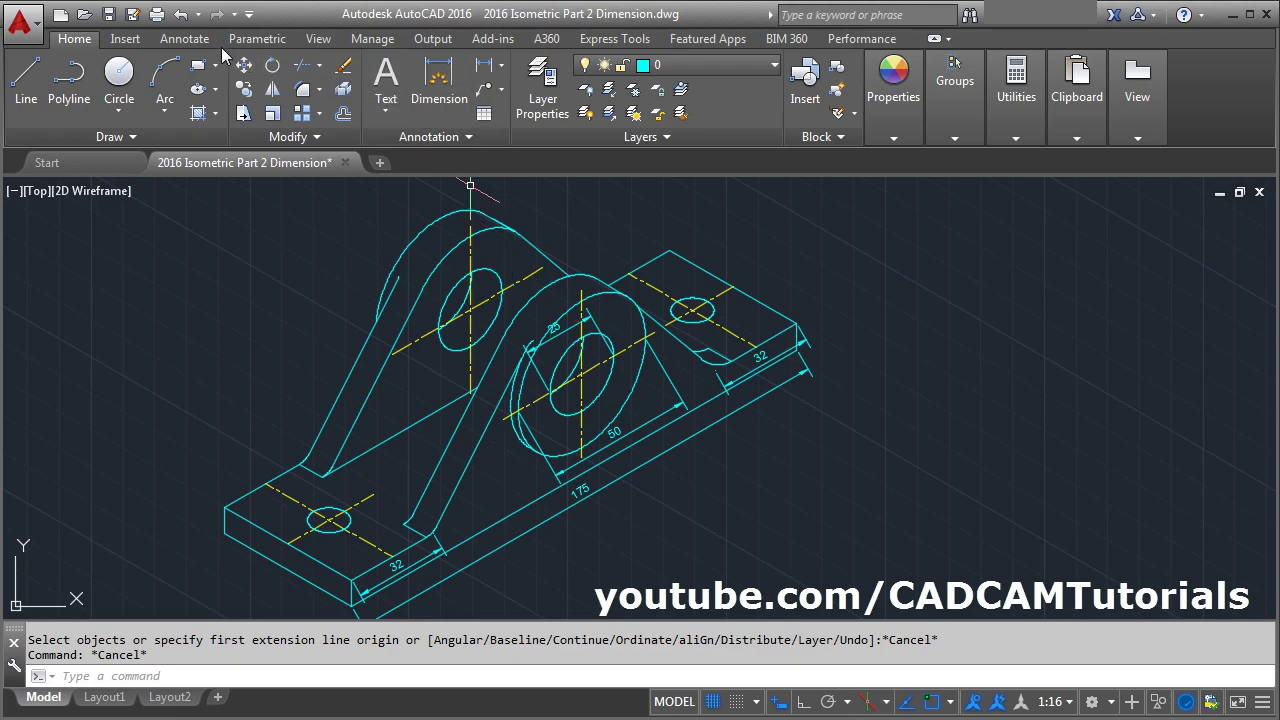
left_click(186, 40)
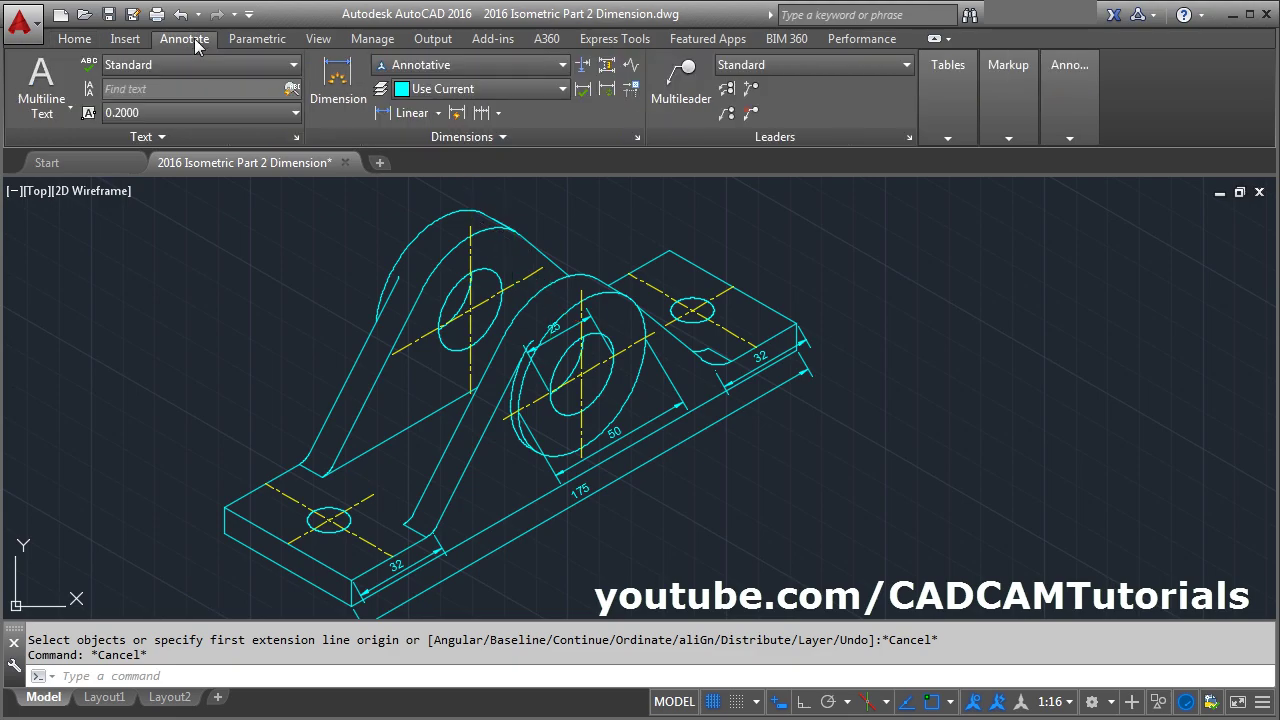
left_click(466, 137)
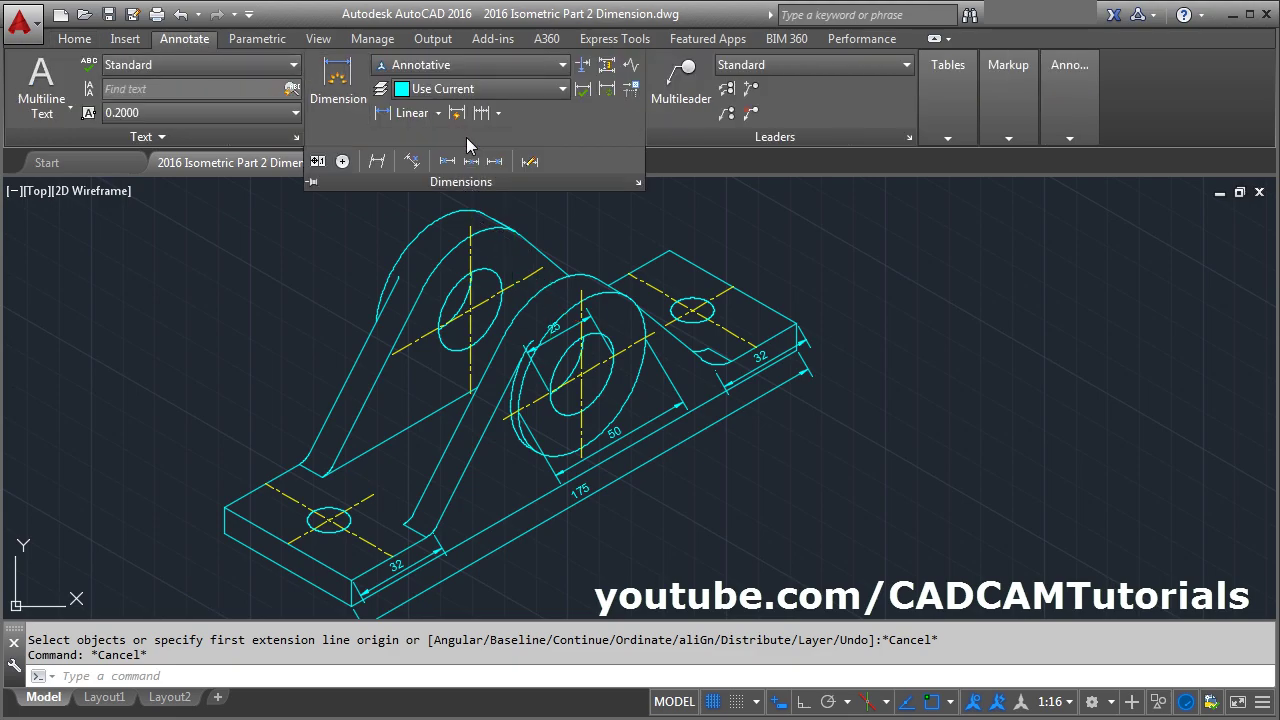
left_click(378, 163)
middle_click_drag(558, 447, 542, 420)
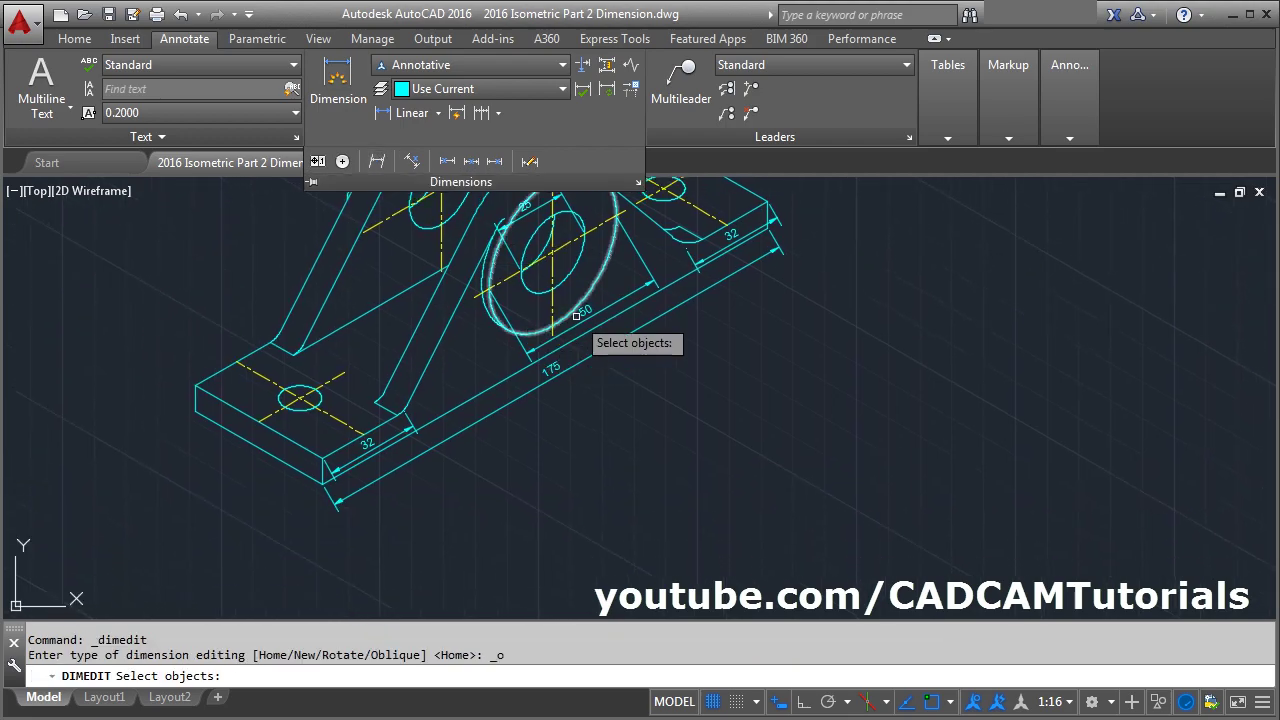
left_click(558, 298)
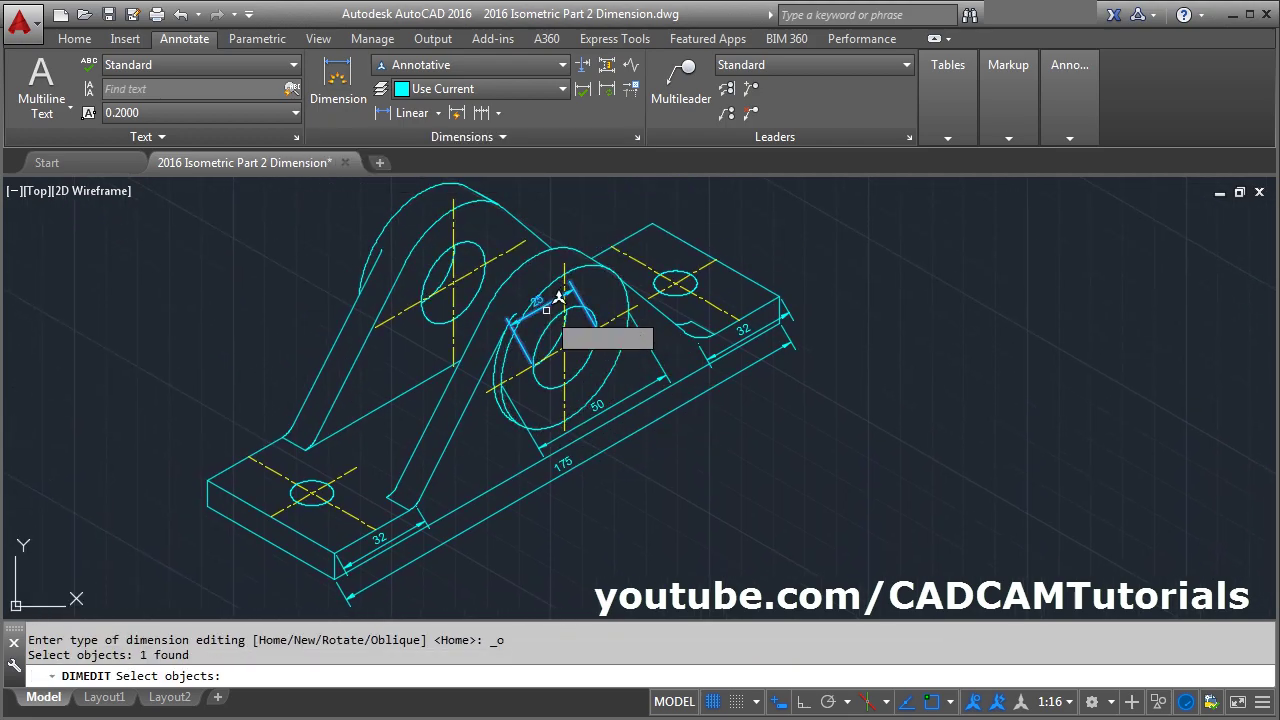
left_click(608, 408)
left_click(705, 350)
scroll(446, 508, "up", 3)
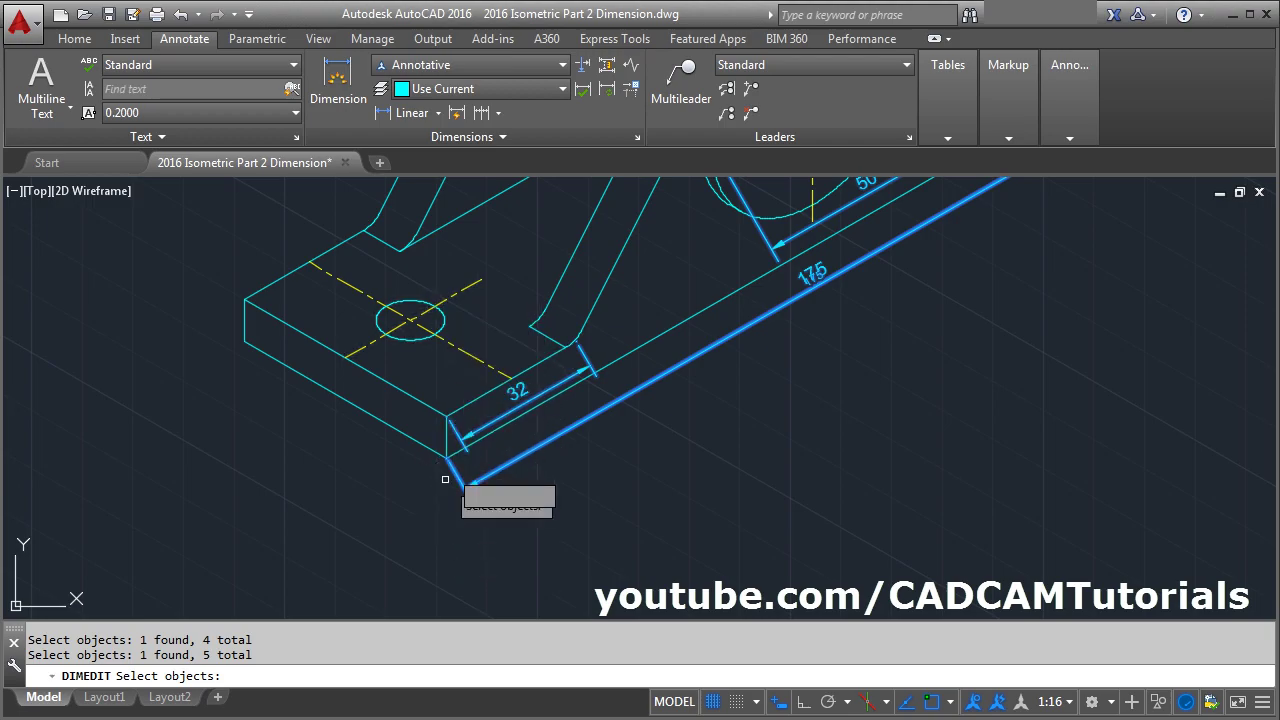
key("Return")
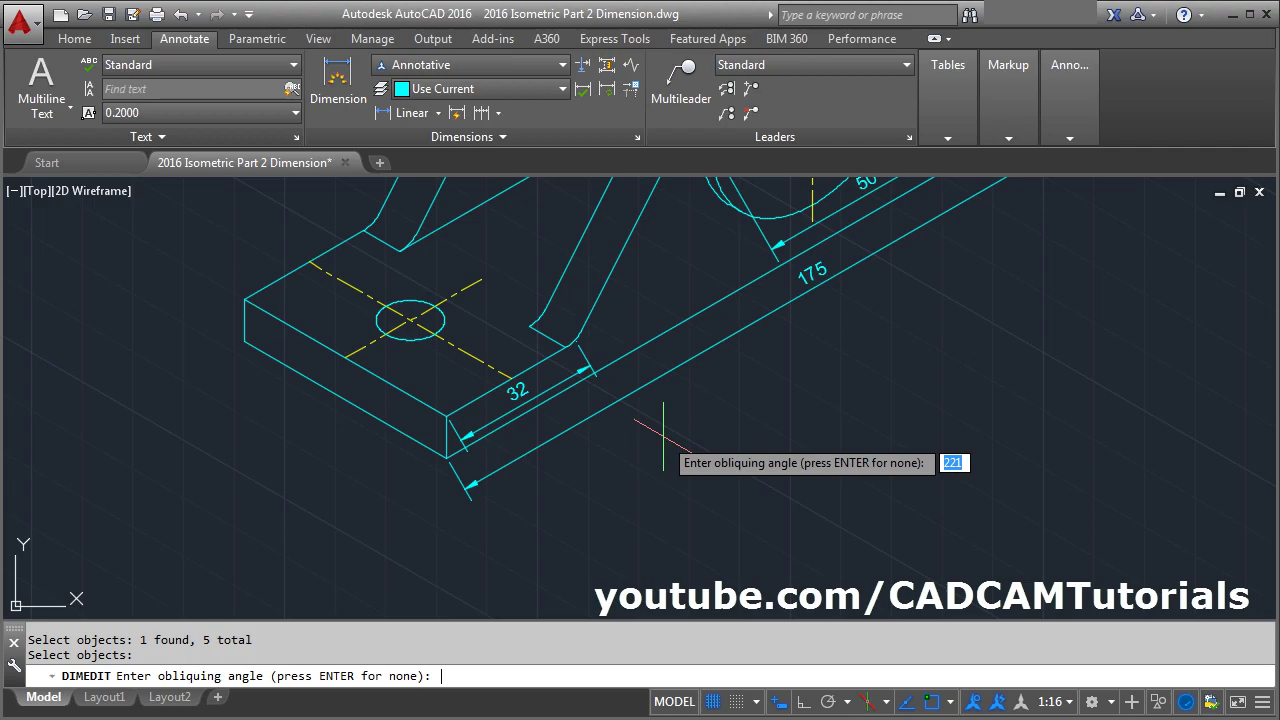
key("Return")
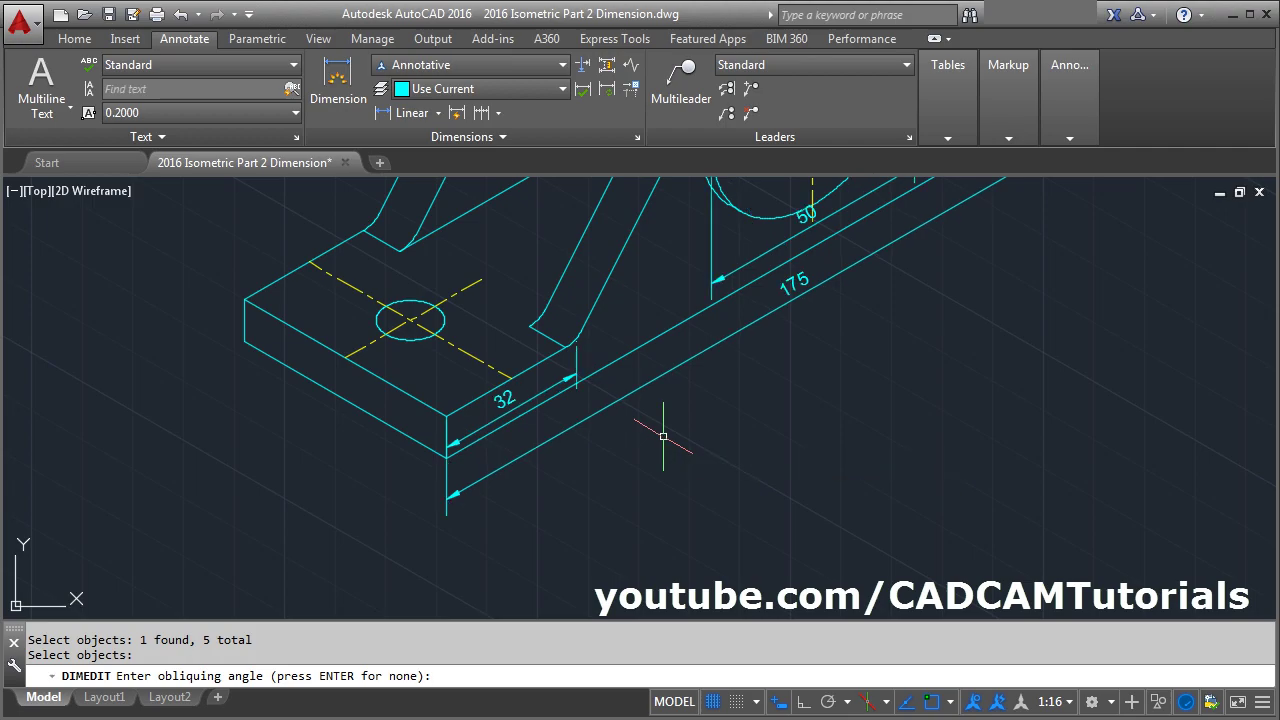
- Stretch the outer circle's 50 dimension slightly downwards, closer to the base's lower edge, and deselect it
scroll(651, 434, "down", 3)
scroll(710, 445, "up", 5)
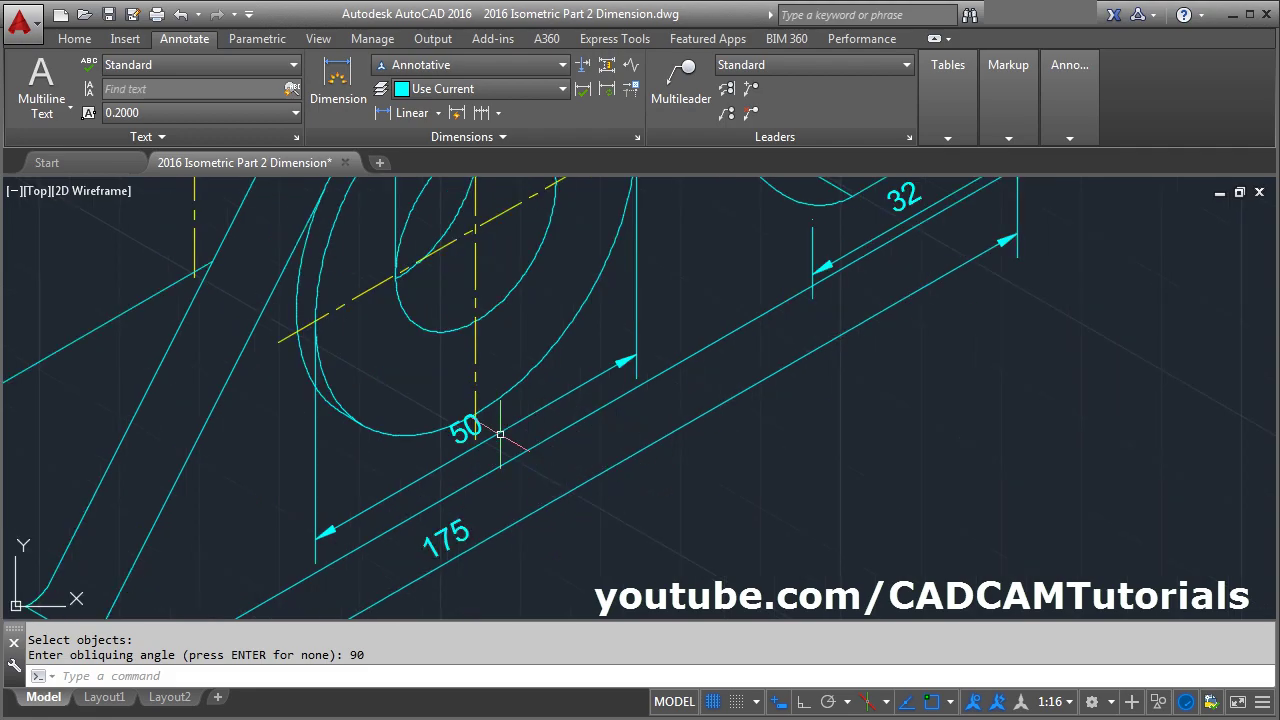
mouse_move(457, 428)
middle_mouse_down()
mouse_move(608, 489)
mouse_move(520, 417)
middle_mouse_up()
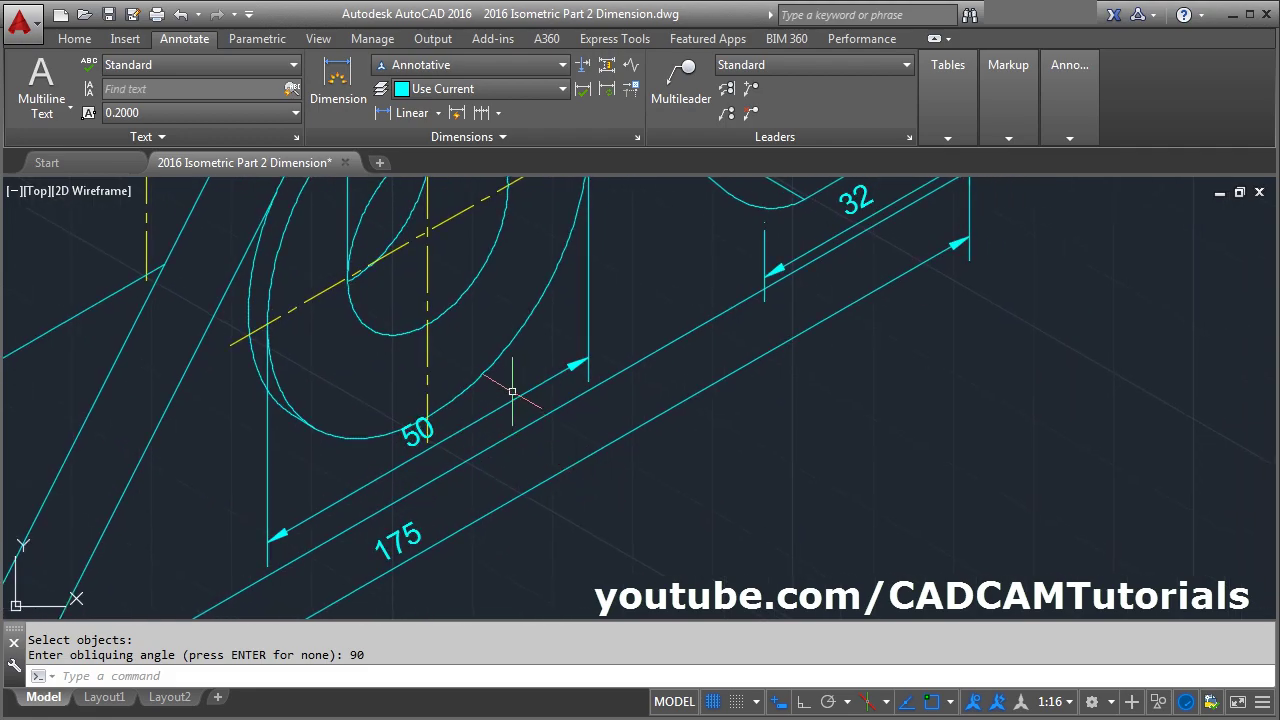
left_click(512, 396)
scroll(639, 374, "up", 2)
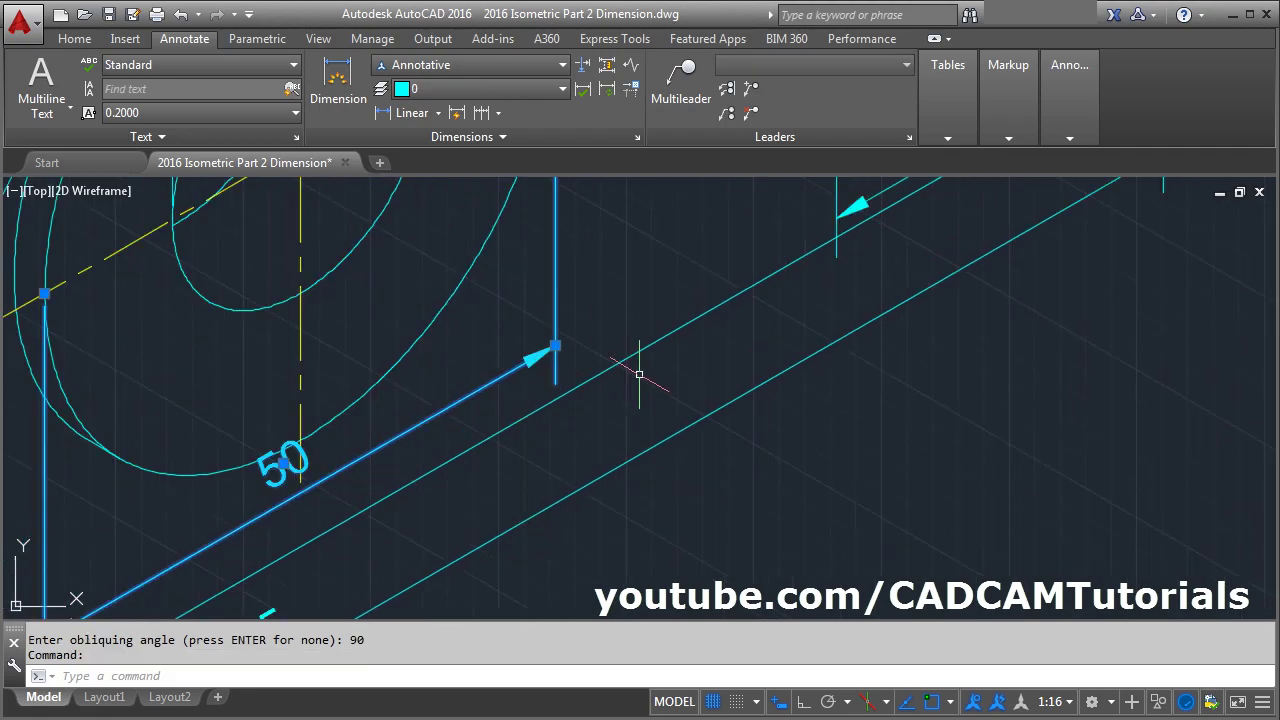
left_click(555, 345)
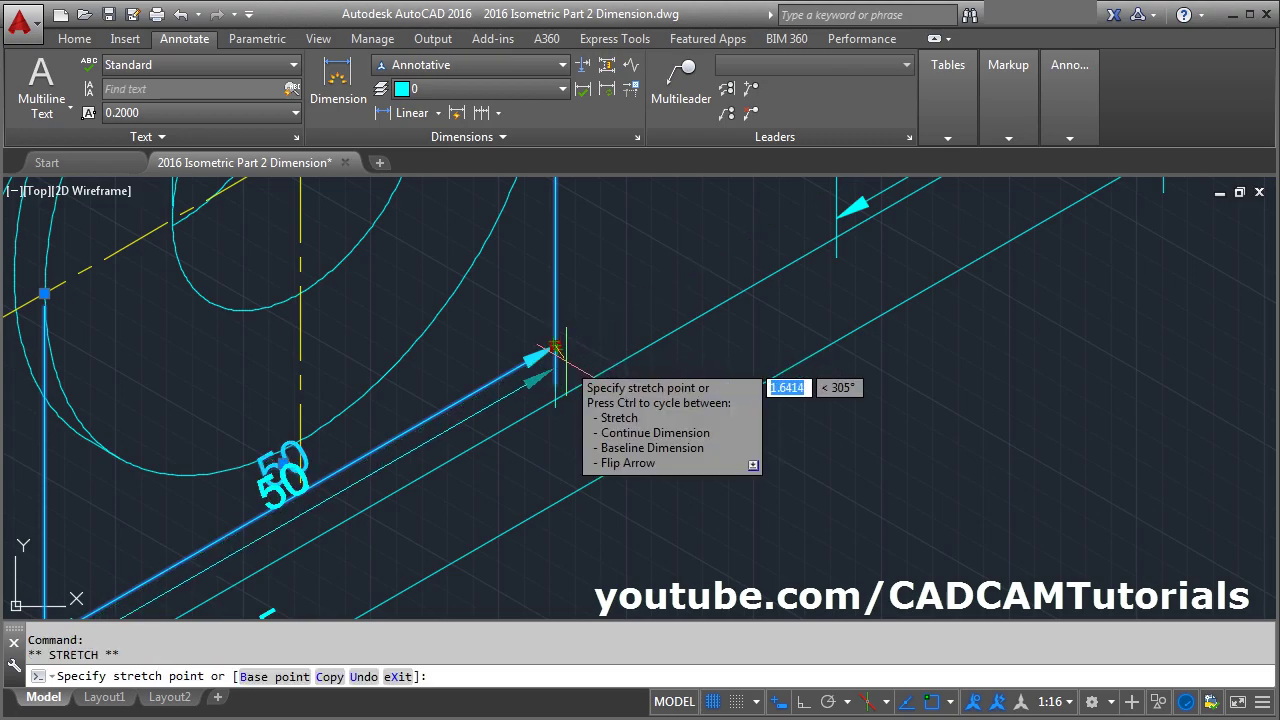
scroll(515, 368, "up", 3)
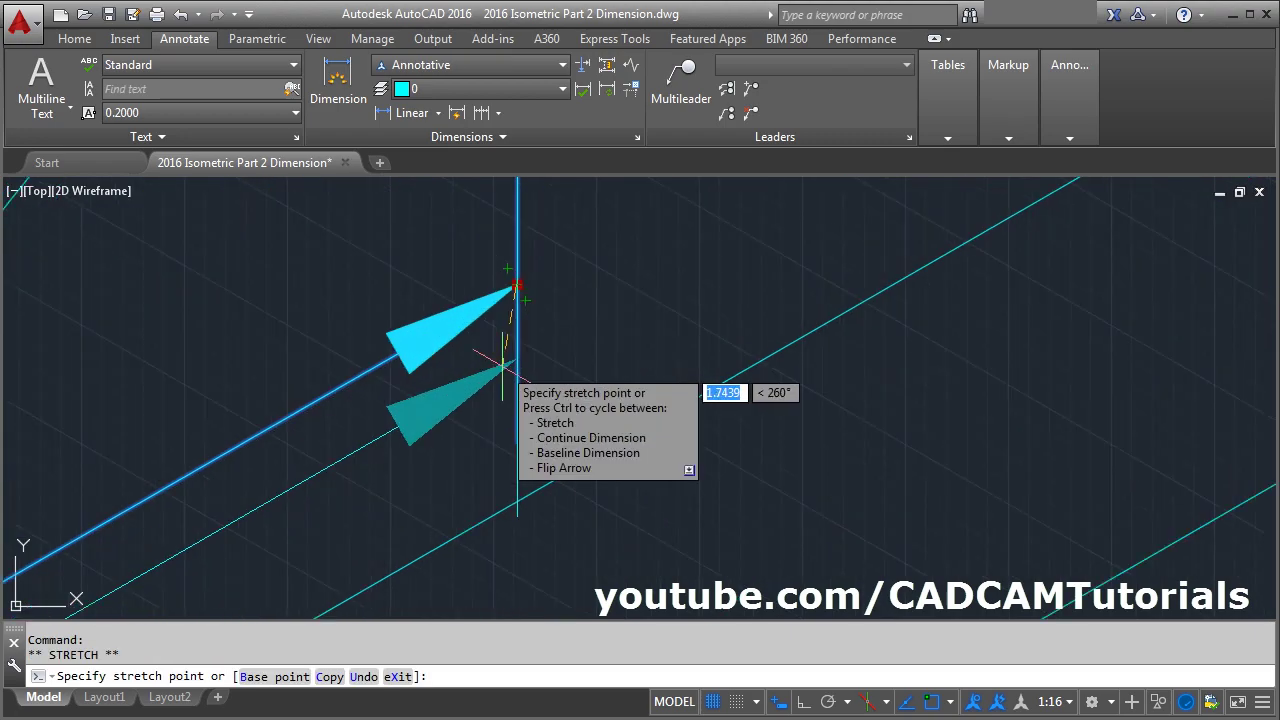
scroll(652, 276, "down", 3)
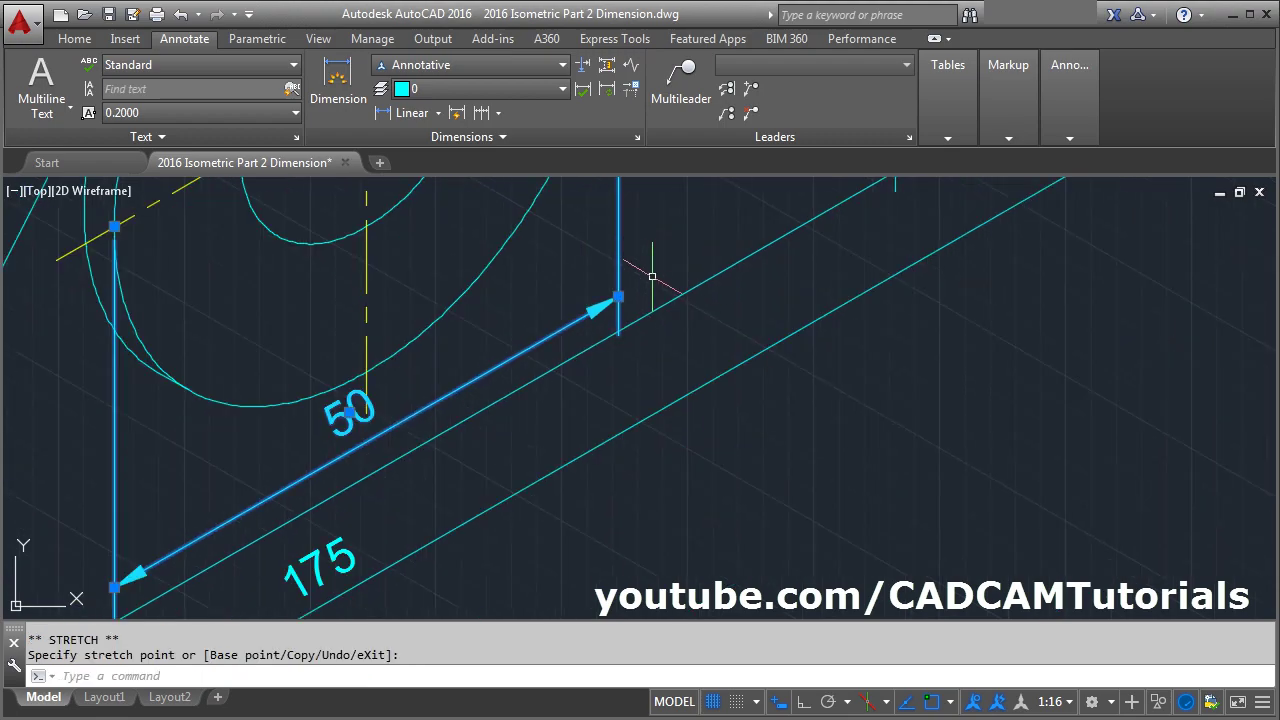
scroll(352, 358, "up", 6)
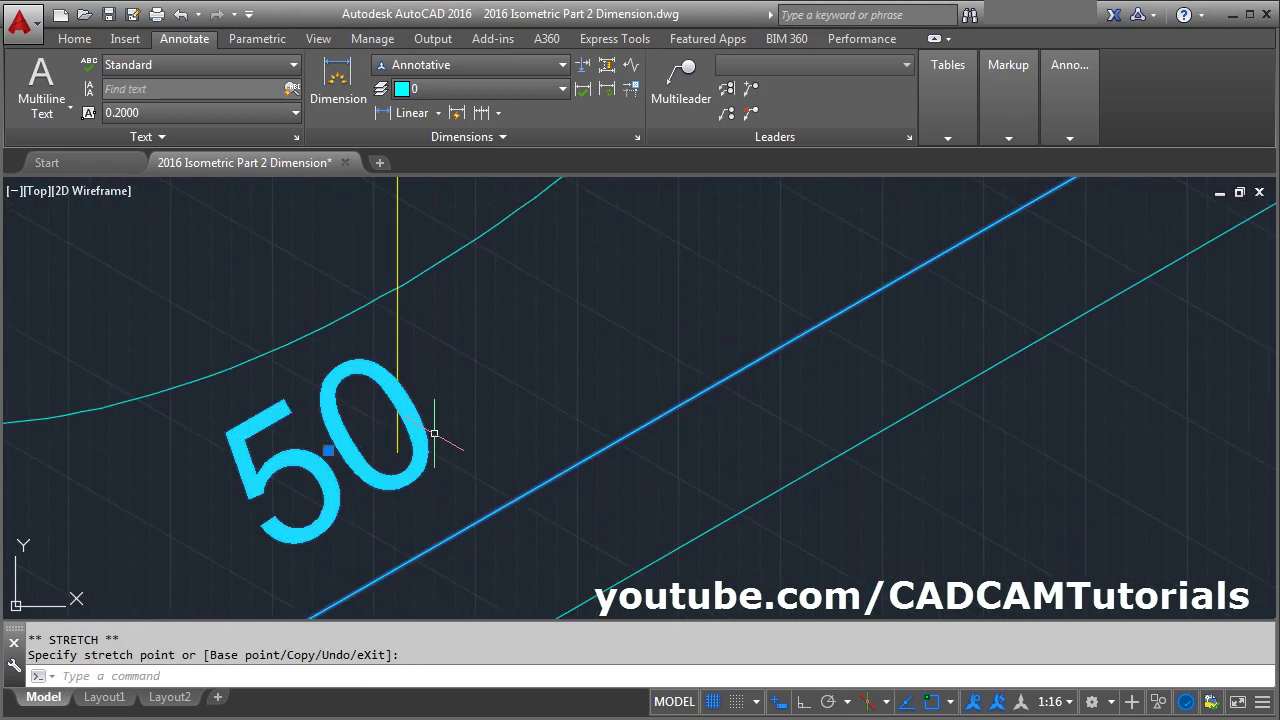
key("Escape")
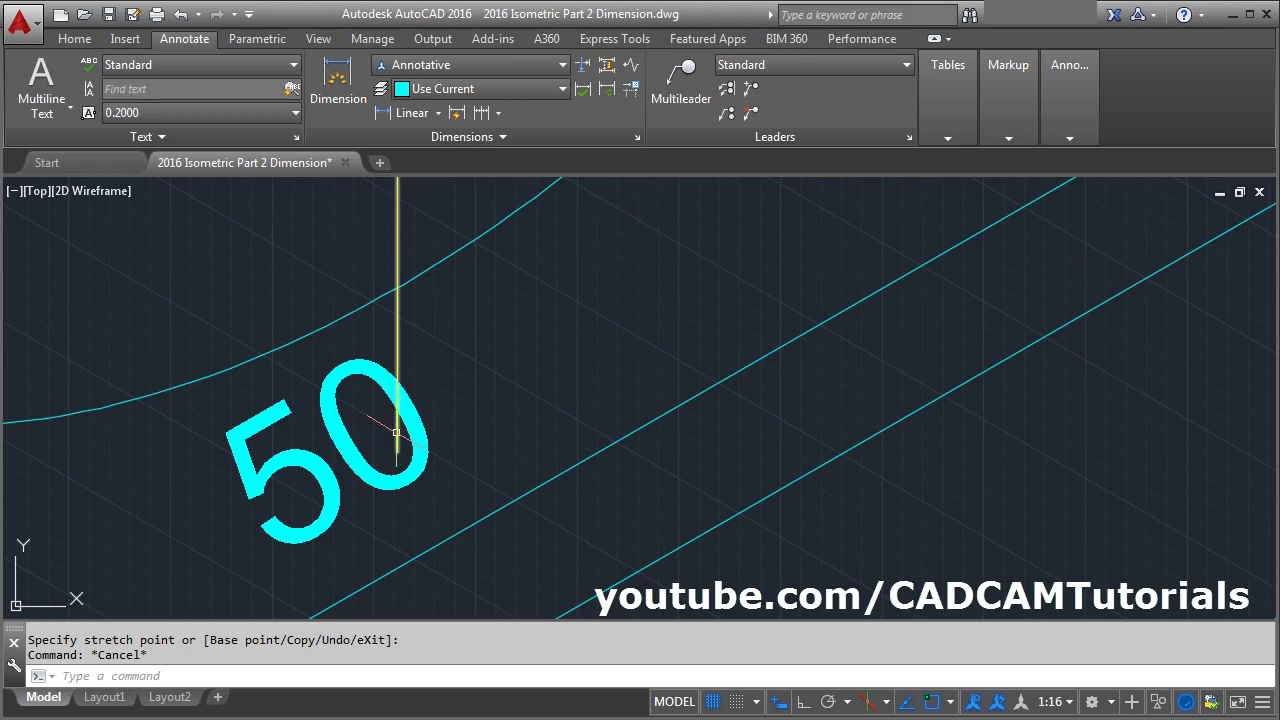
- Shorten the front boss's vertical centre line at its lower end so it clears the 50 dimension text
left_click(399, 440)
left_click(397, 453)
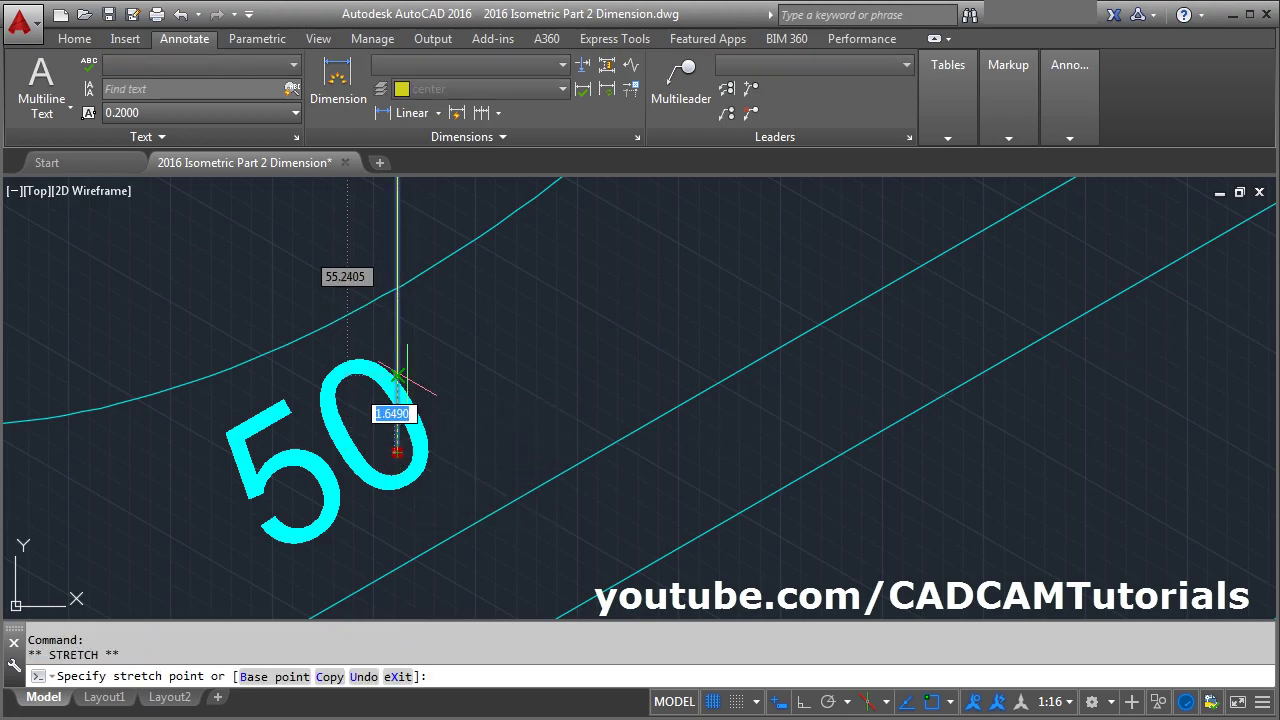
left_click(397, 342)
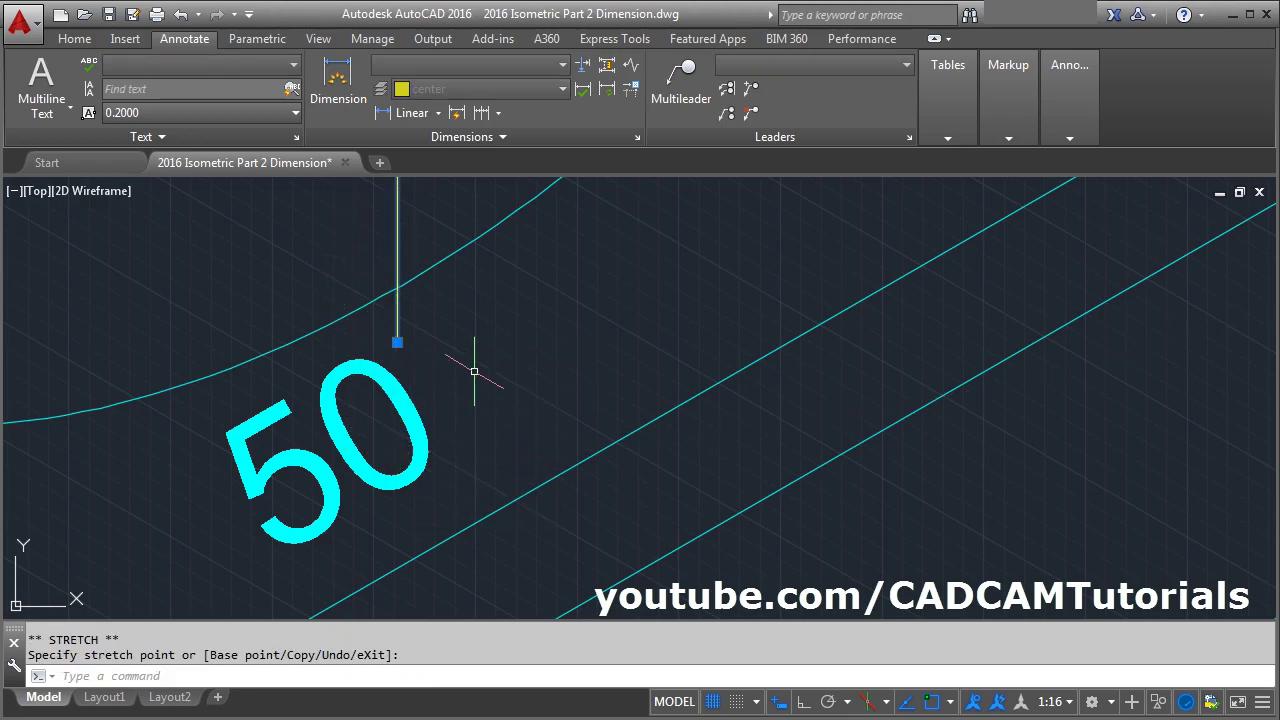
key("Escape")
key("Escape")
- Undo the last linetype scale change and set the linetype scale factor to 1
scroll(628, 336, "down", 8)
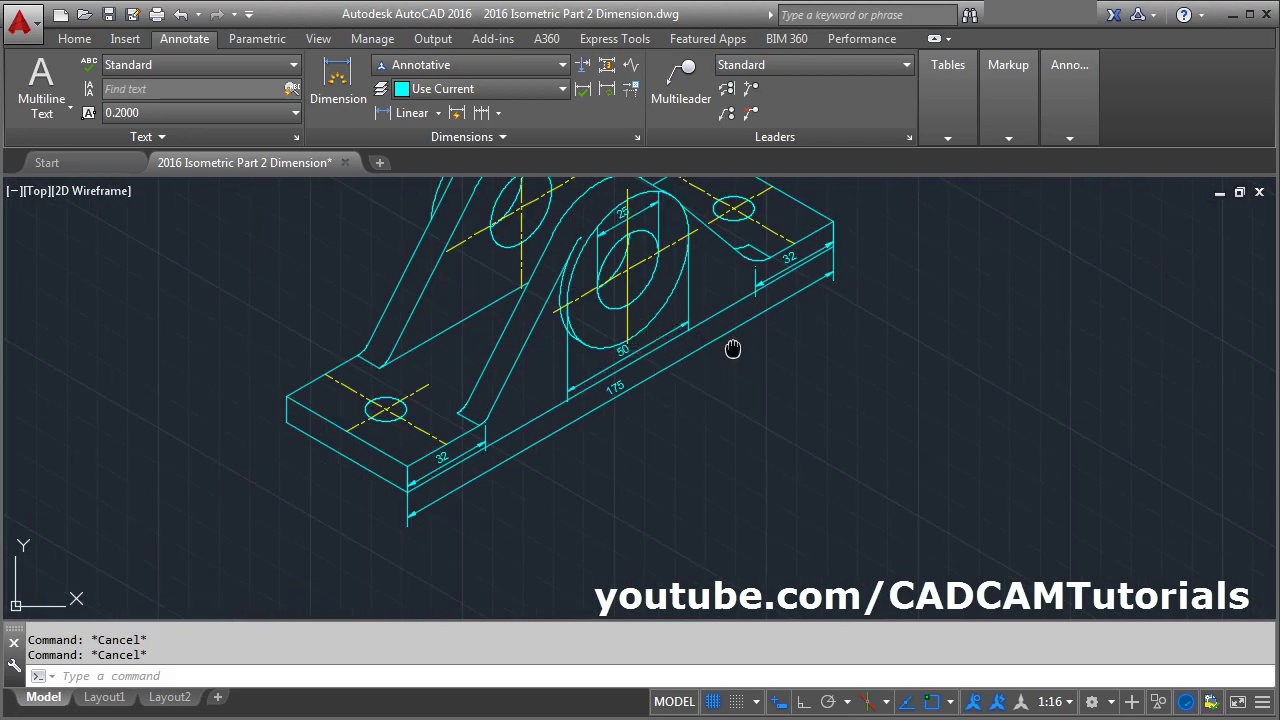
middle_click_drag(704, 434, 690, 483)
type("u")
key("Return")
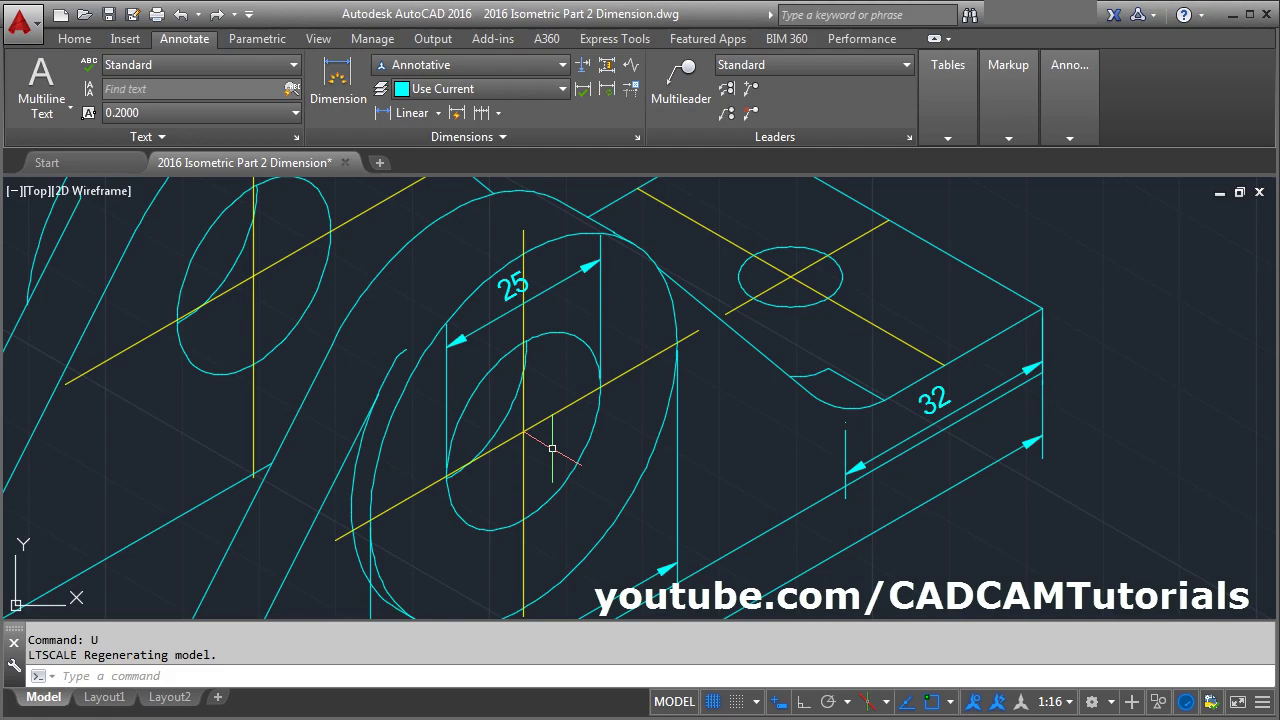
type("lts")
key("Return")
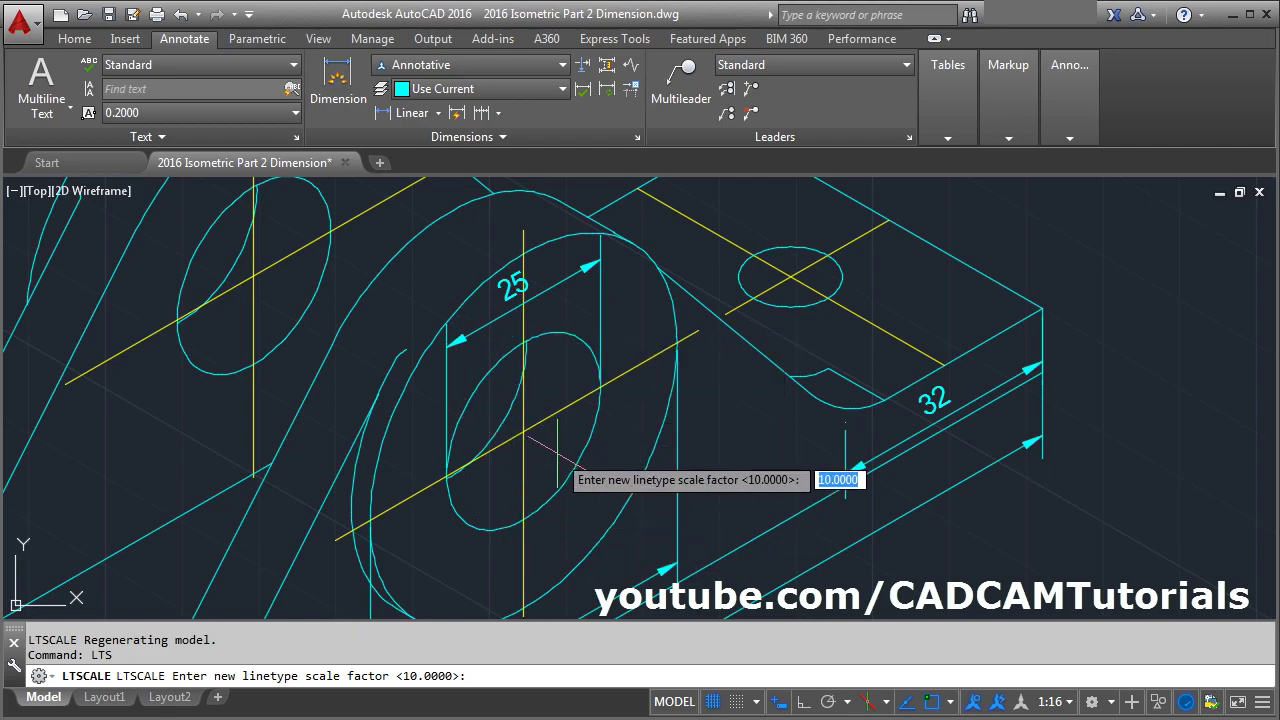
type("1")
key("Return")
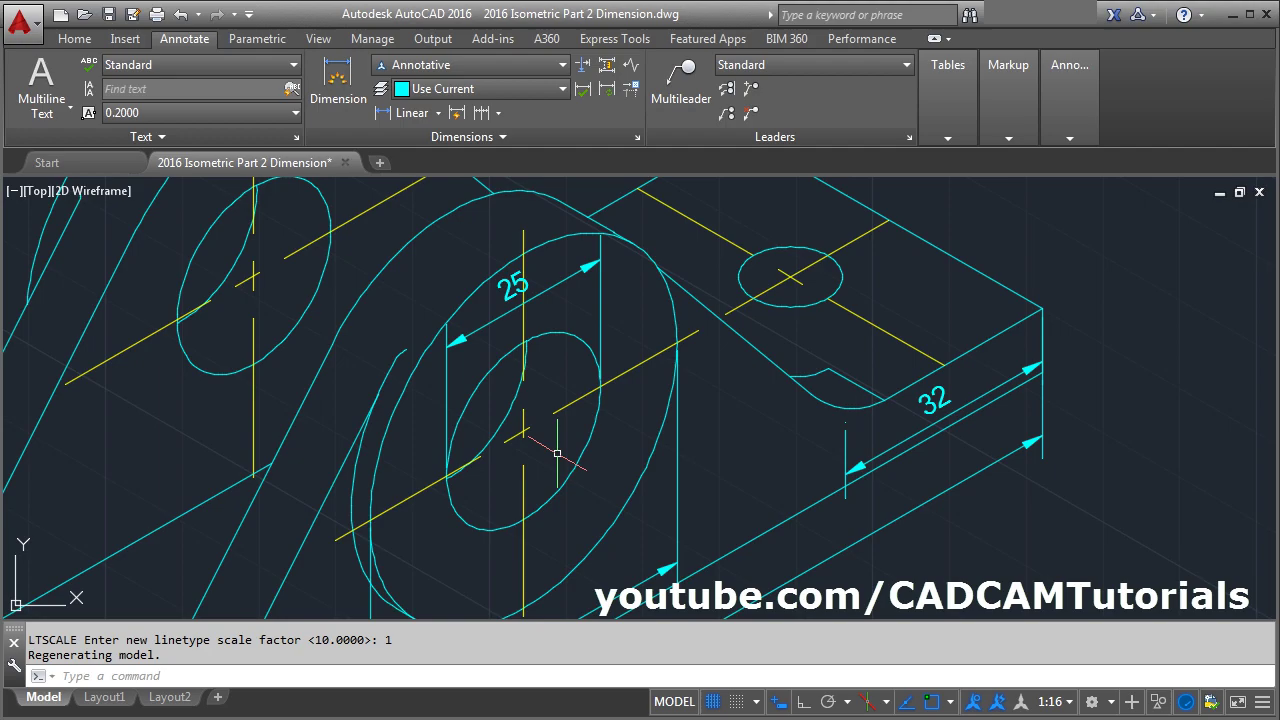
- Set the linetype scale factor to .25
key("Return")
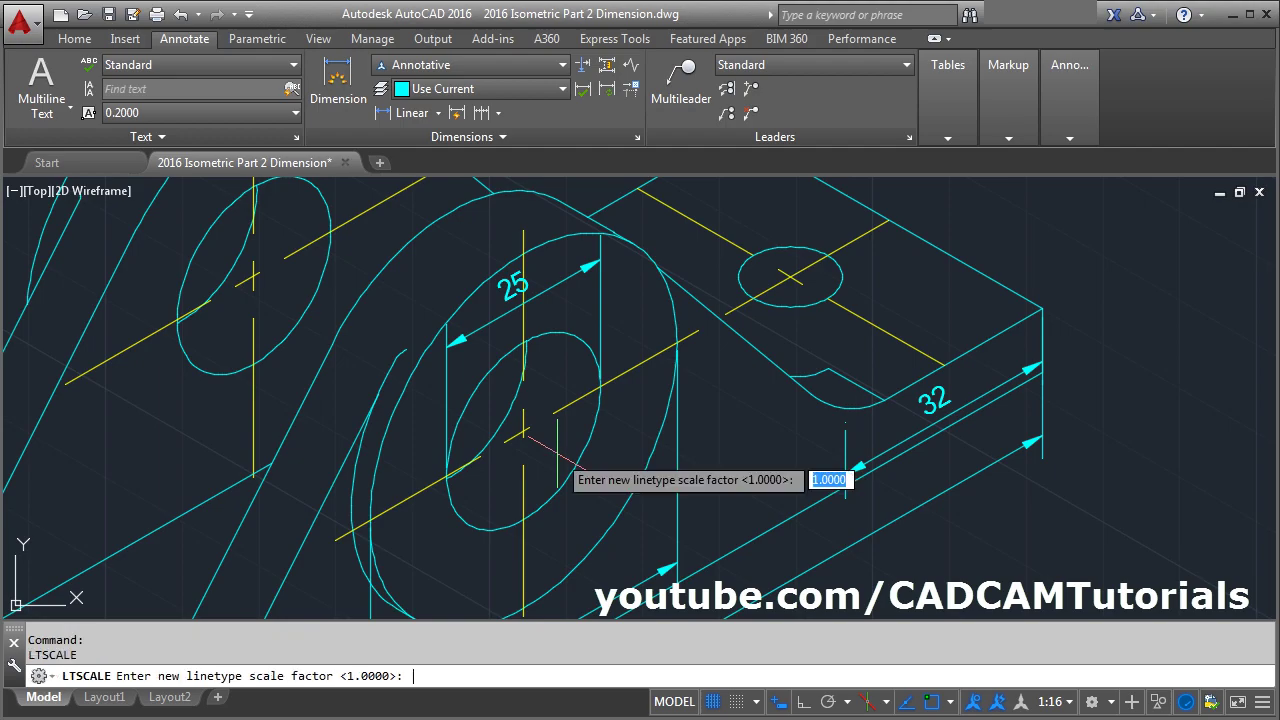
type(".25")
key("Return")
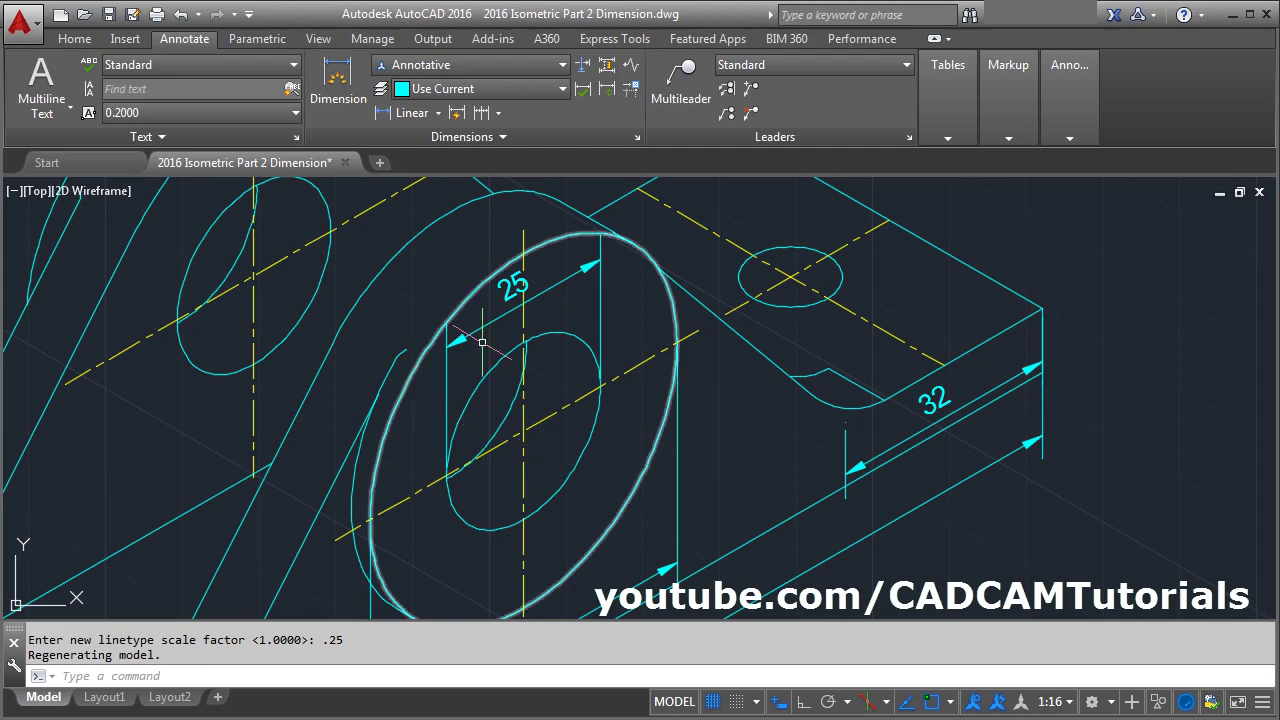
middle_click(580, 397)
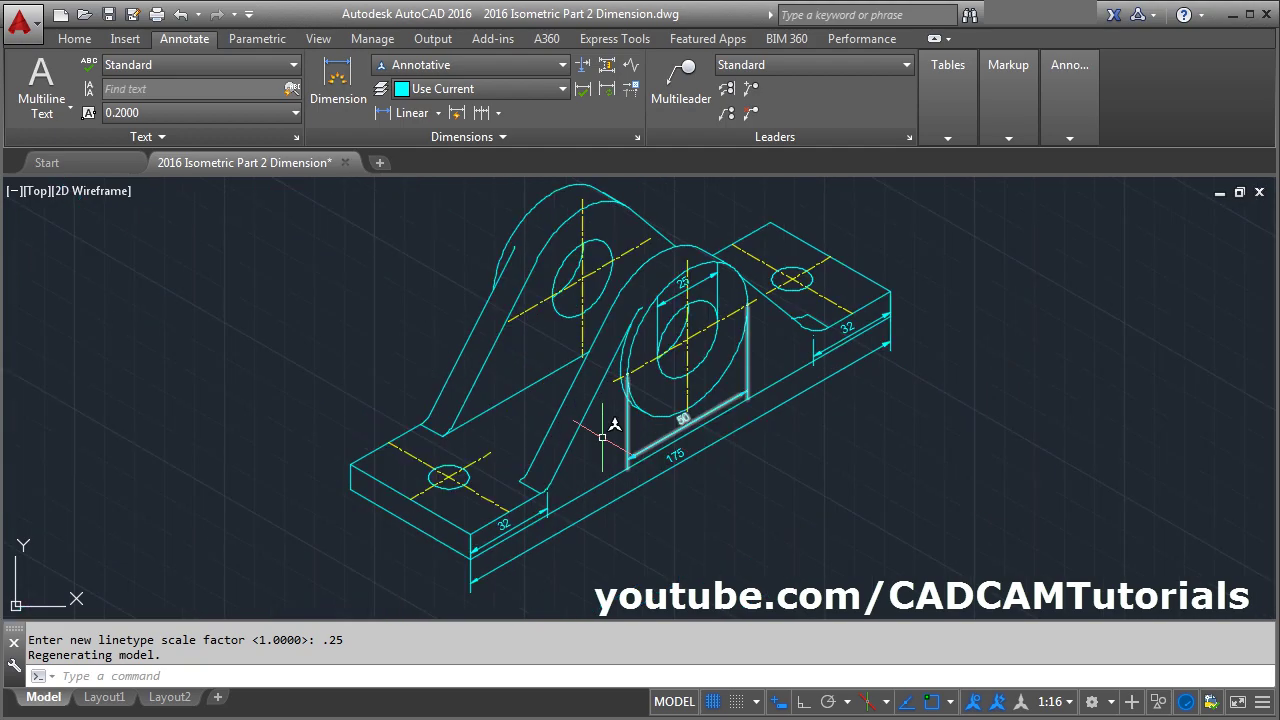
- Check the reference picture, return to the drawing and dimension the base's end width, placing the dimension just outside its lower edge
key("alt+Tab")
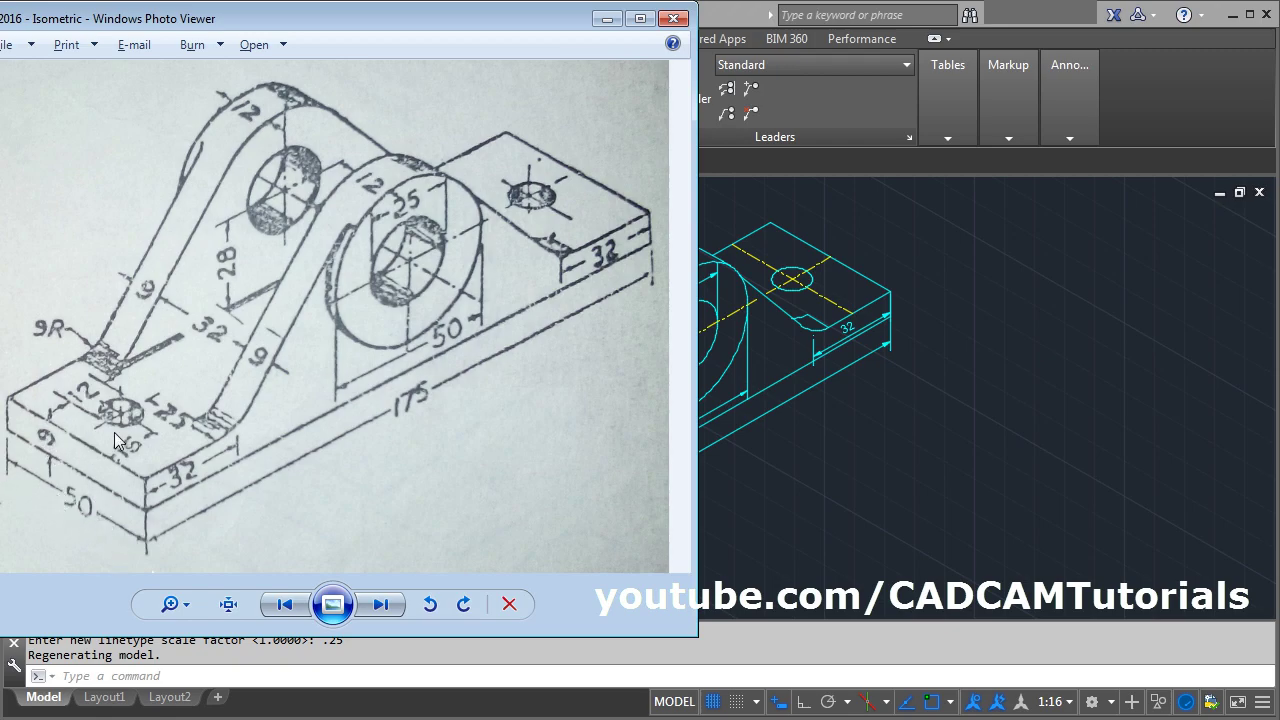
key("alt+Tab")
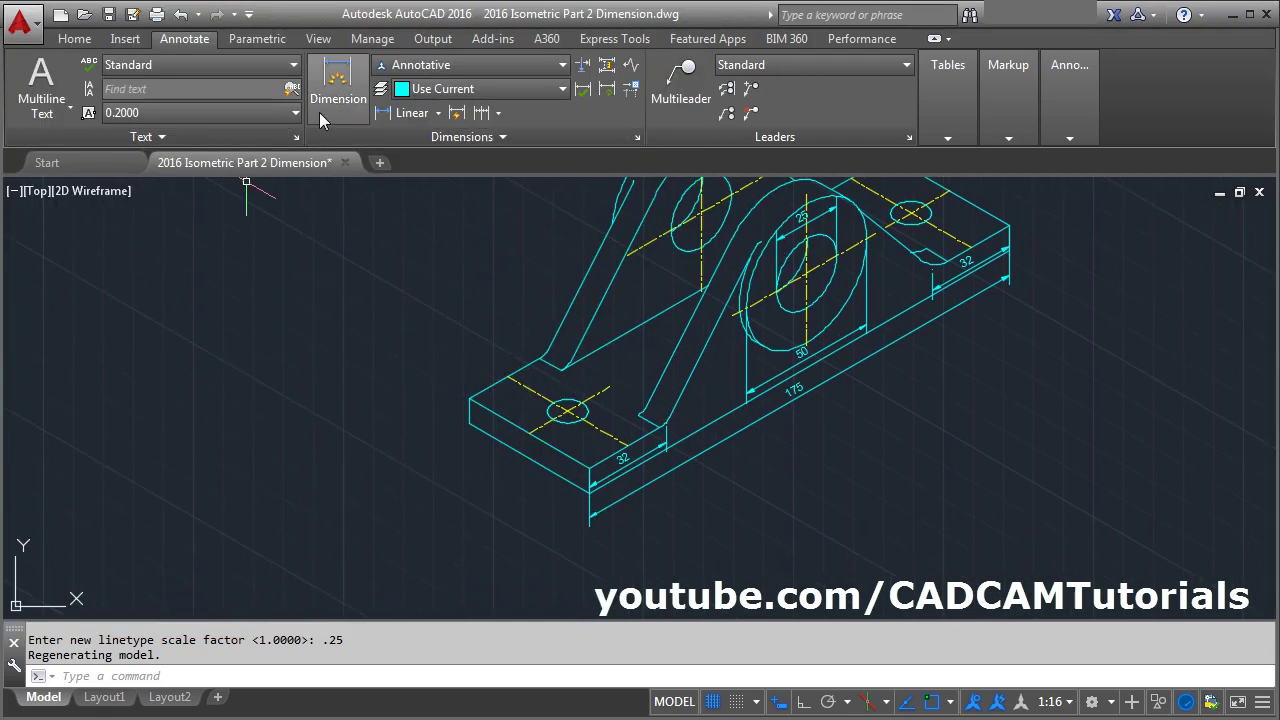
left_click(336, 82)
scroll(530, 510, "up", 2)
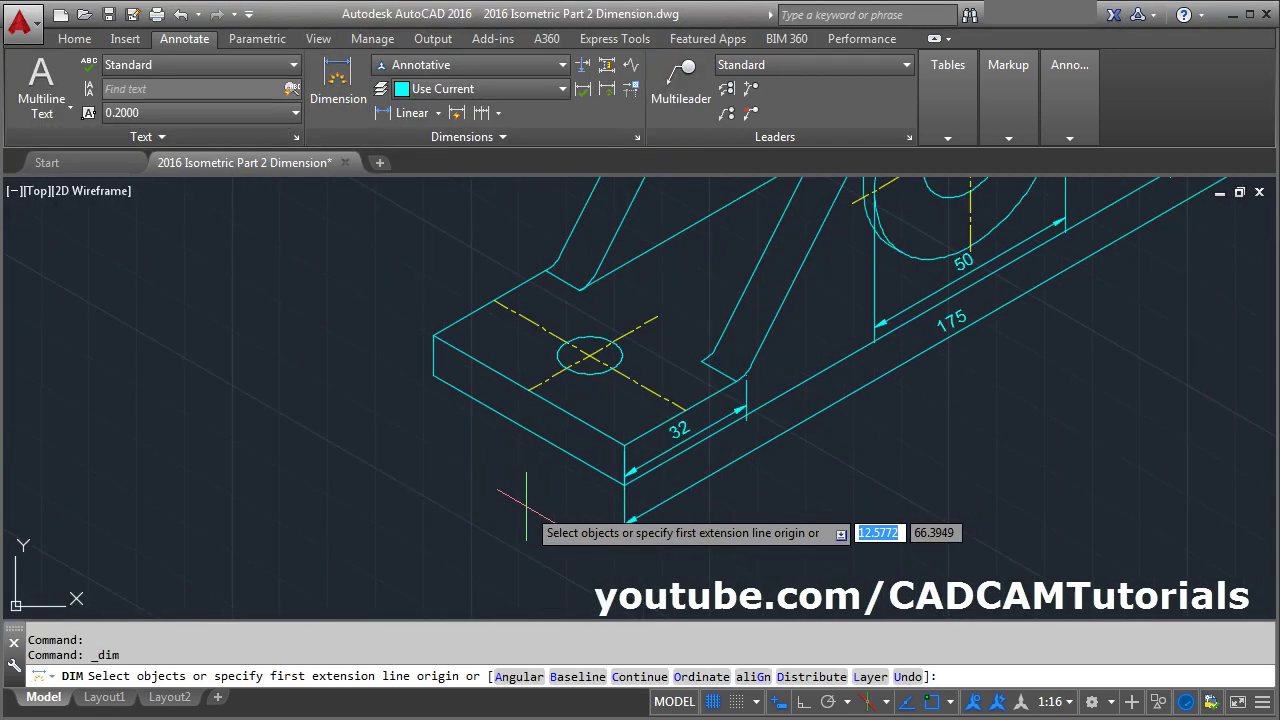
key("Return")
left_click(557, 447)
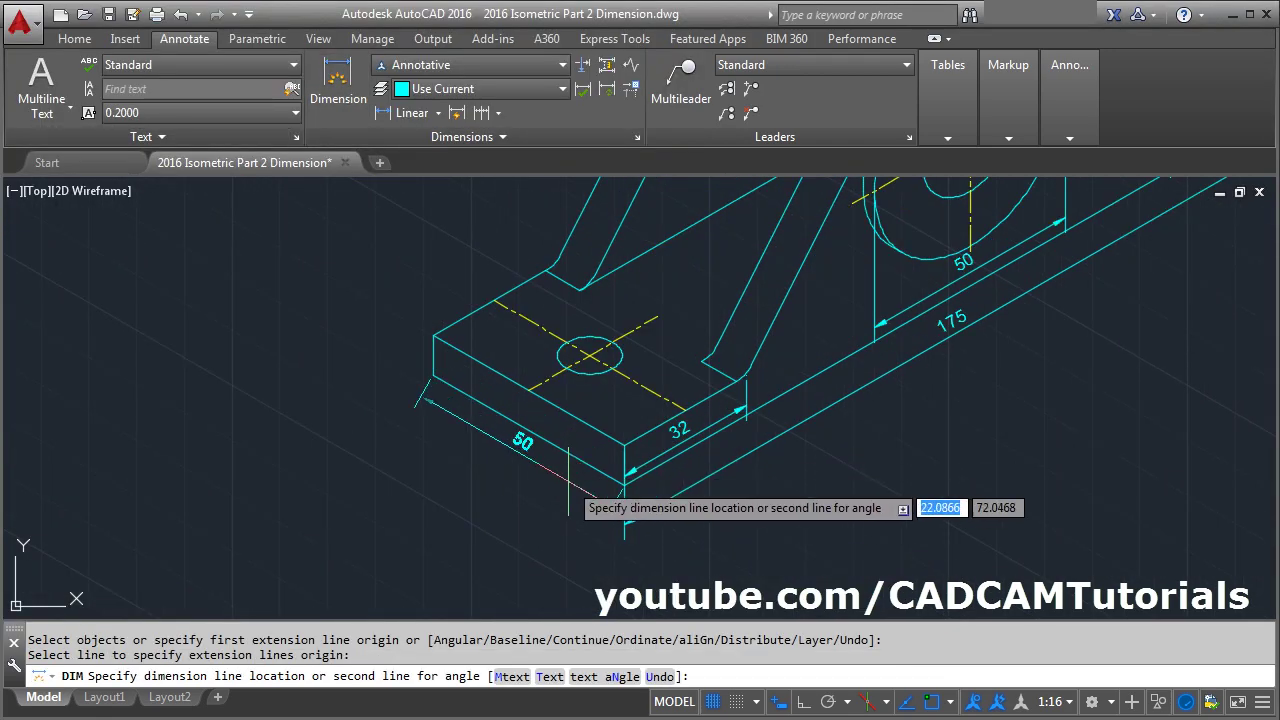
left_click(597, 515)
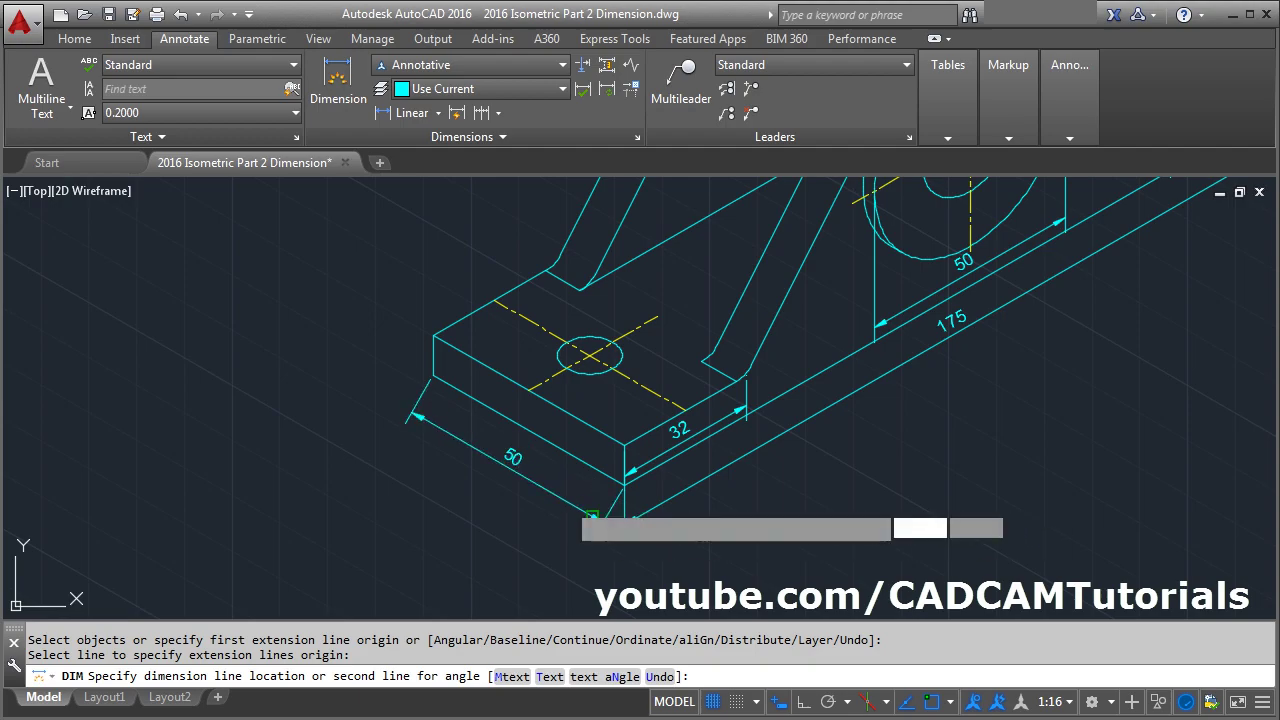
- Dimension the base's thickness at its far-left vertical edge, placing the dimension inside the end face
scroll(434, 457, "up", 2)
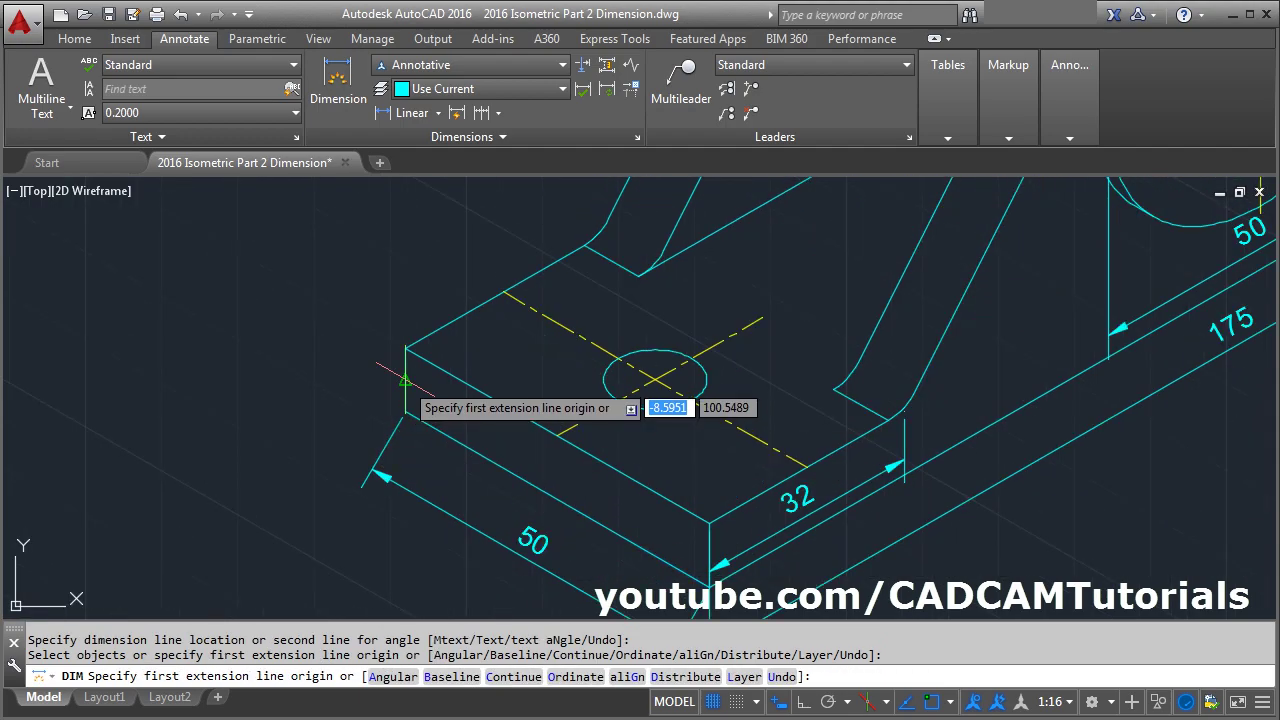
scroll(405, 368, "up", 3)
key("Return")
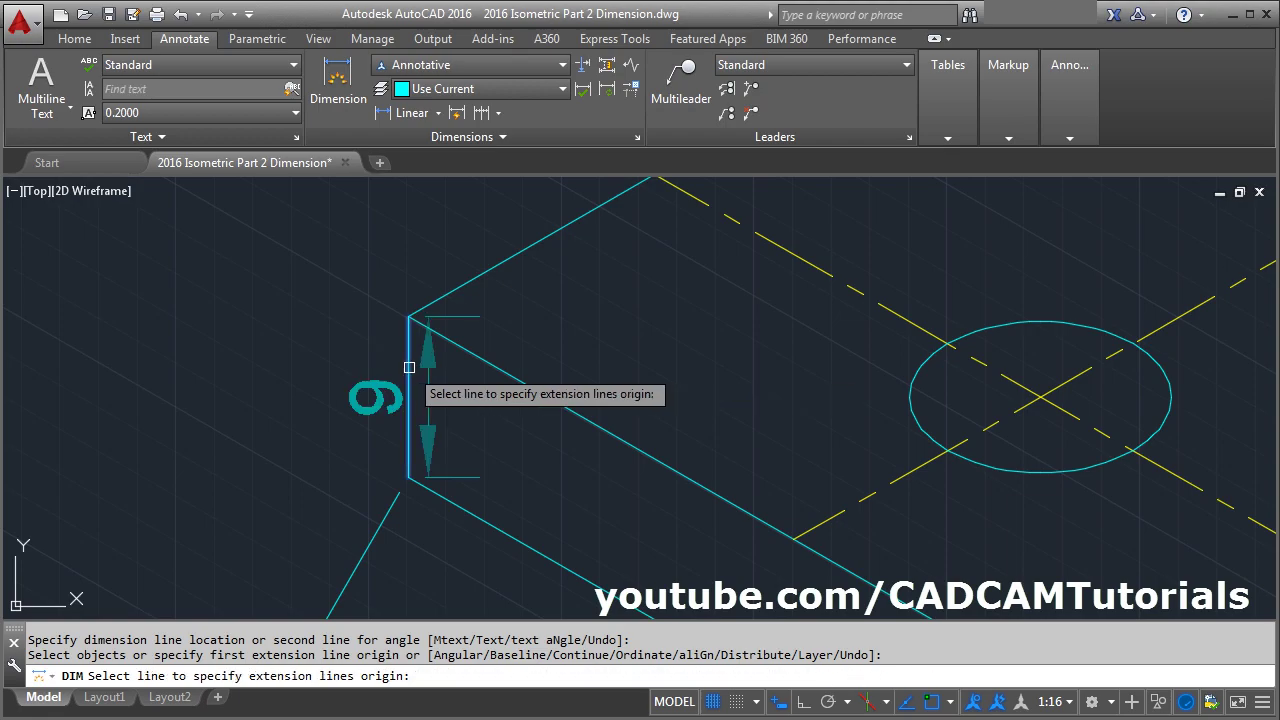
left_click(410, 372)
left_click(622, 510)
- Dimension from the base's front corner to the end of the small hole's centre line, placing the dimension on the base's top face
scroll(622, 510, "down", 2)
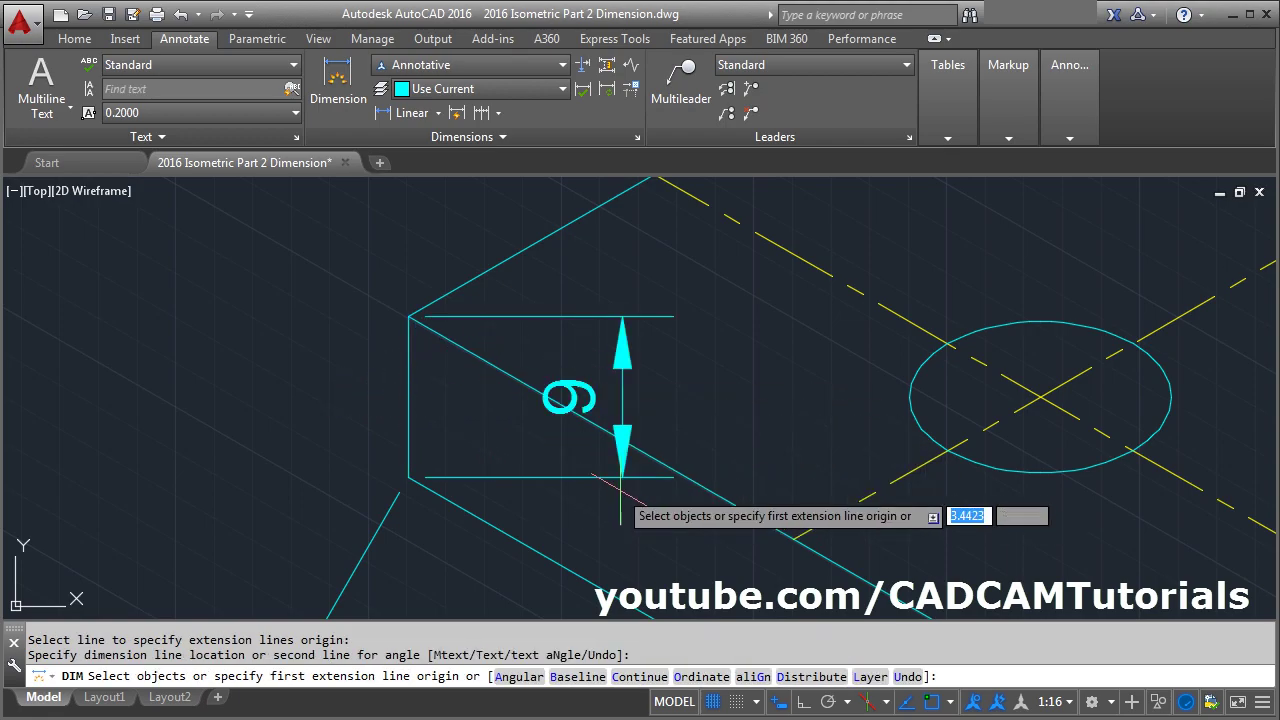
mouse_move(700, 450)
middle_mouse_down()
mouse_move(766, 414)
mouse_move(533, 359)
mouse_move(501, 373)
middle_mouse_up()
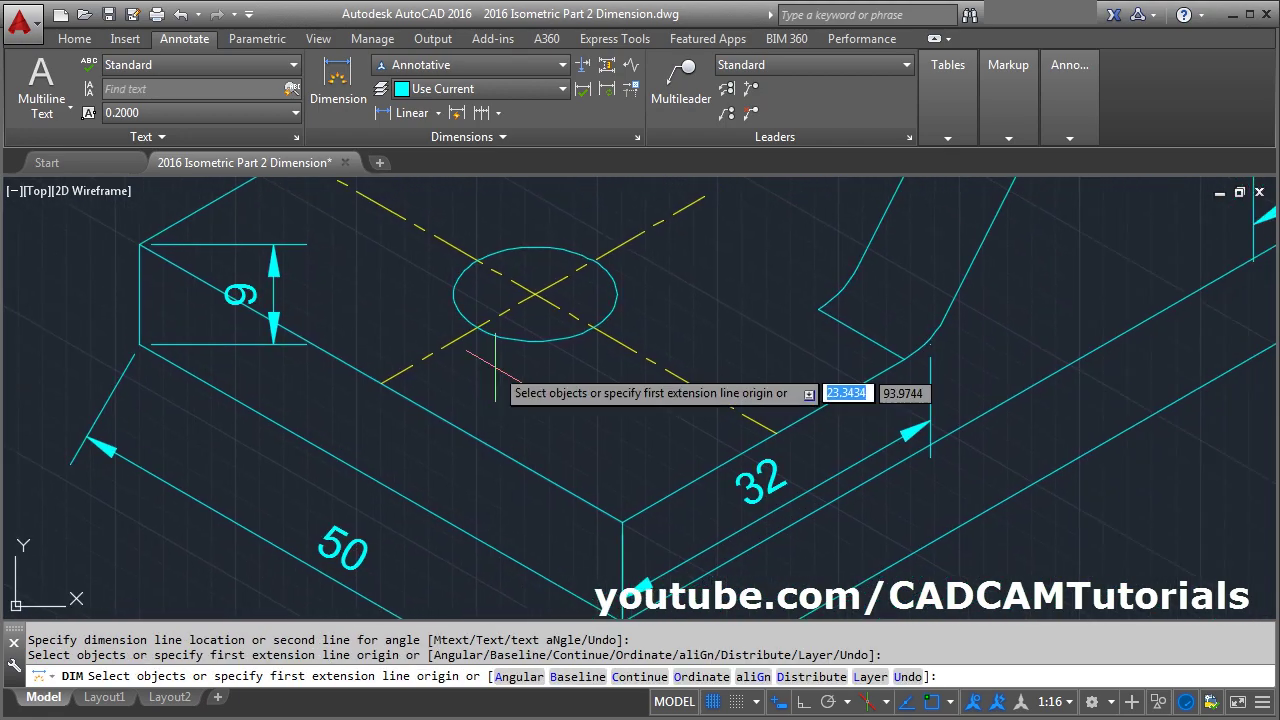
left_click(622, 520)
left_click(776, 434)
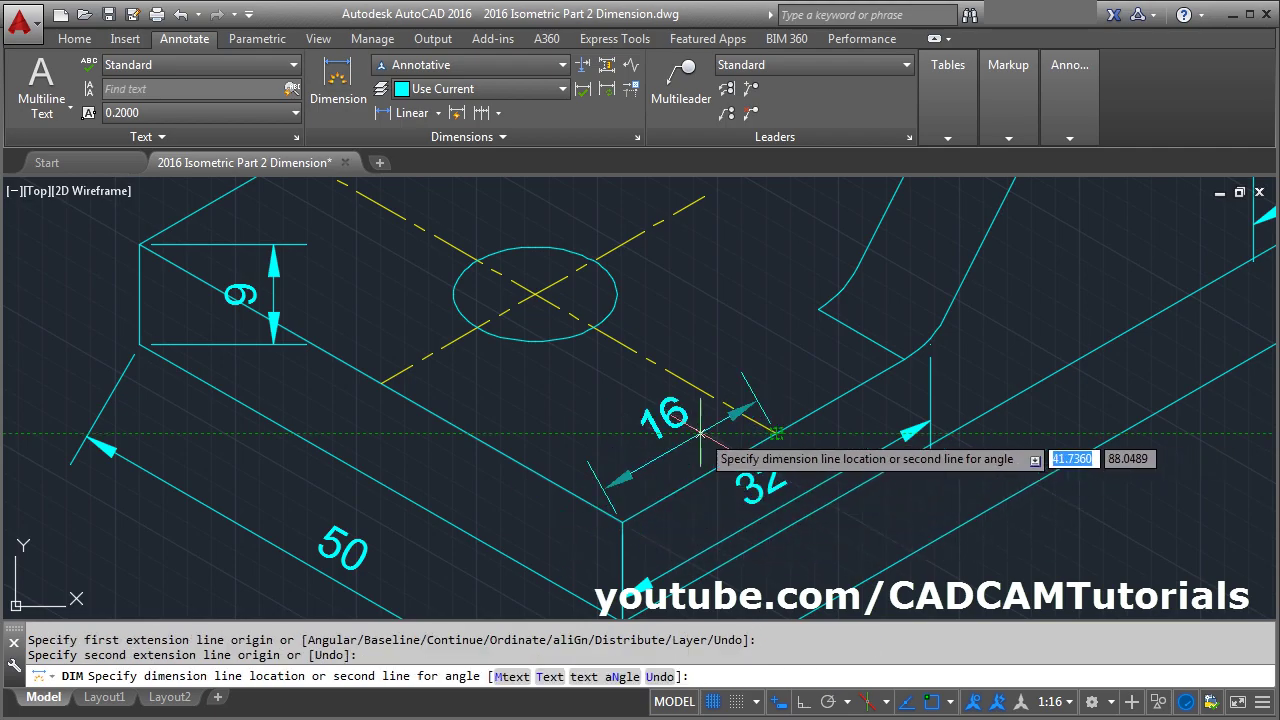
left_click(930, 433)
- Dimension from the foot of the front rib's fillet to the small hole's centre line, placing it between the hole and the rib
middle_click_drag(640, 345, 591, 540)
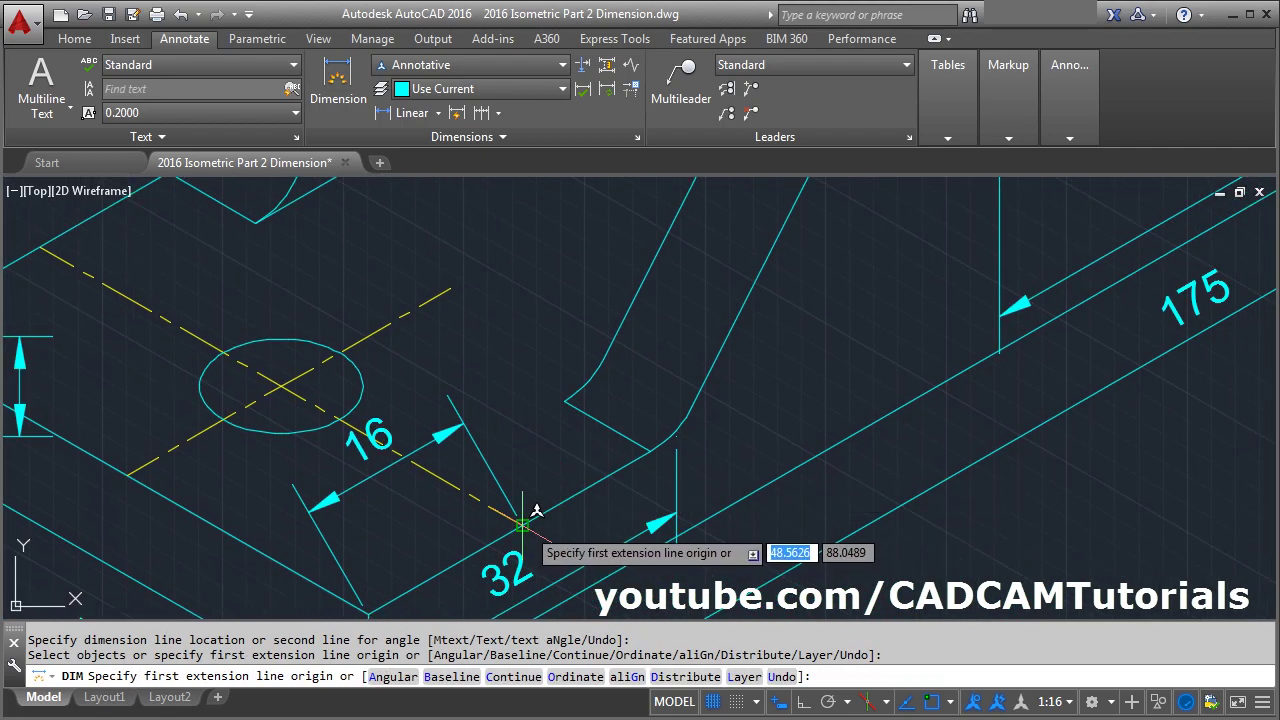
scroll(657, 460, "up", 2)
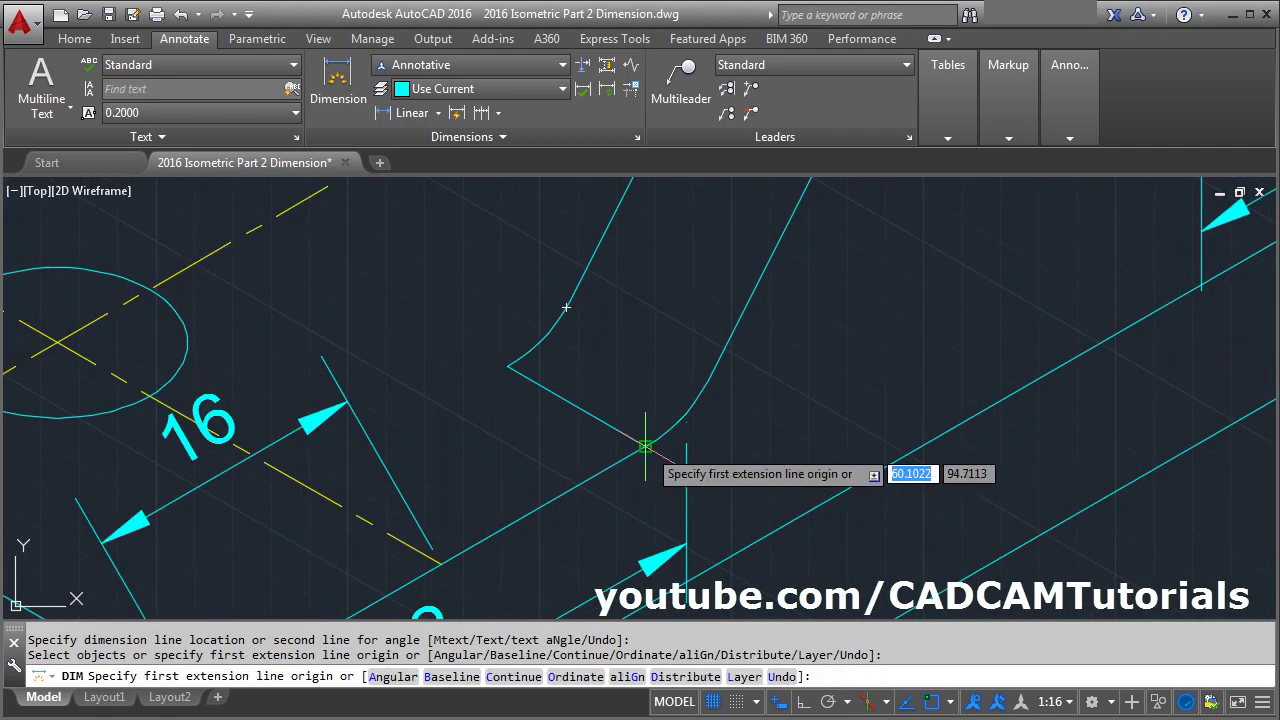
left_click(645, 446)
middle_click_drag(600, 440, 755, 535)
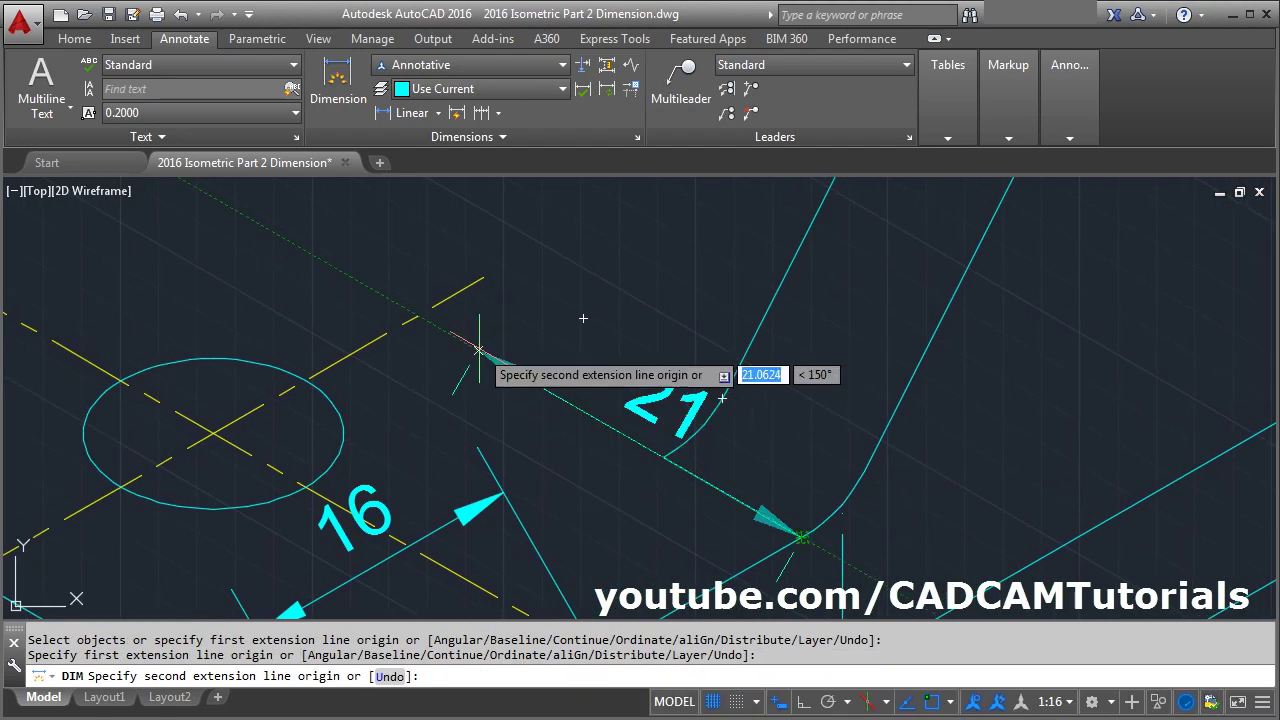
left_click(418, 316)
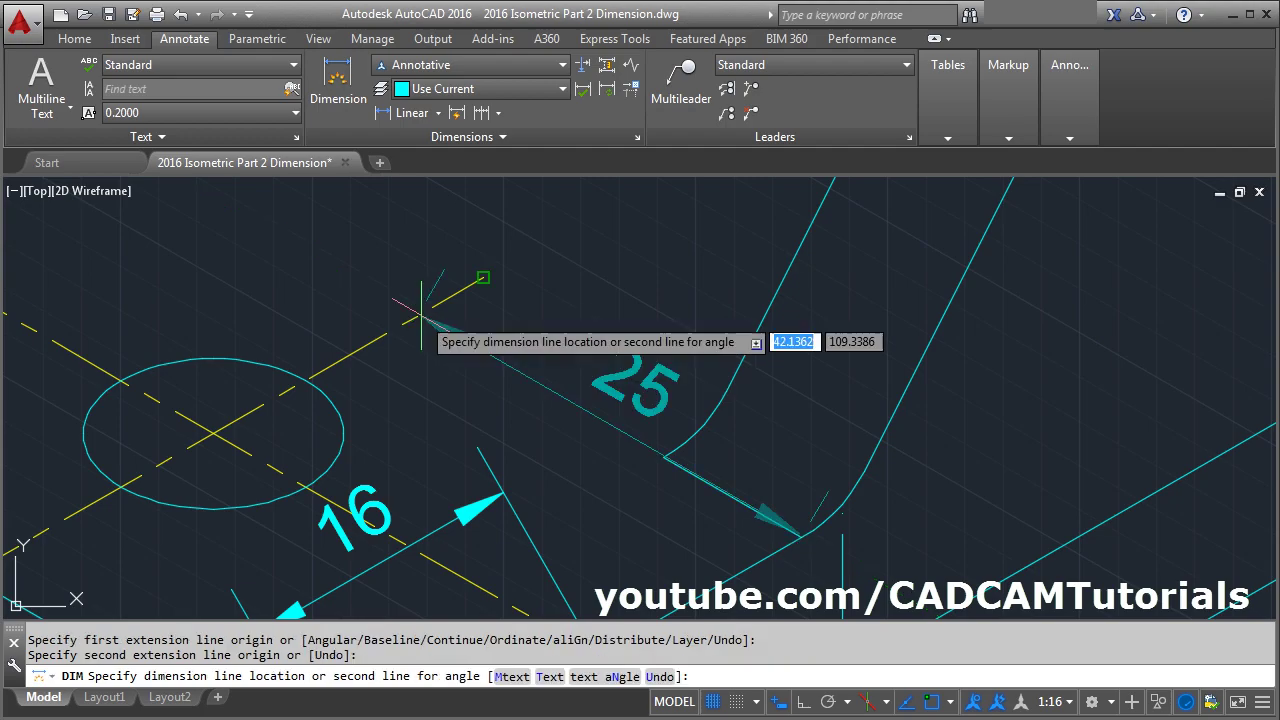
left_click(407, 388)
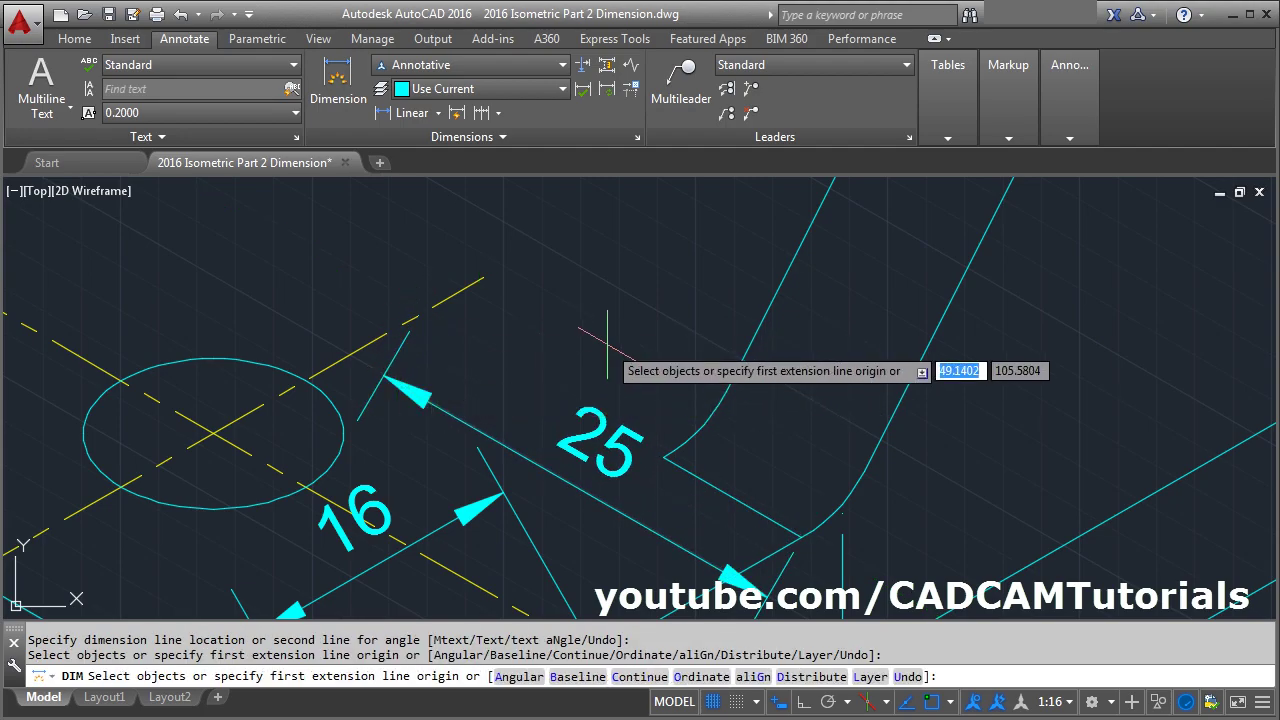
- Dimension the small hole's diameter between its centre-line intersections, placing the dimension behind the hole, and end the dimension command
scroll(948, 425, "down", 3)
key("alt+Tab")
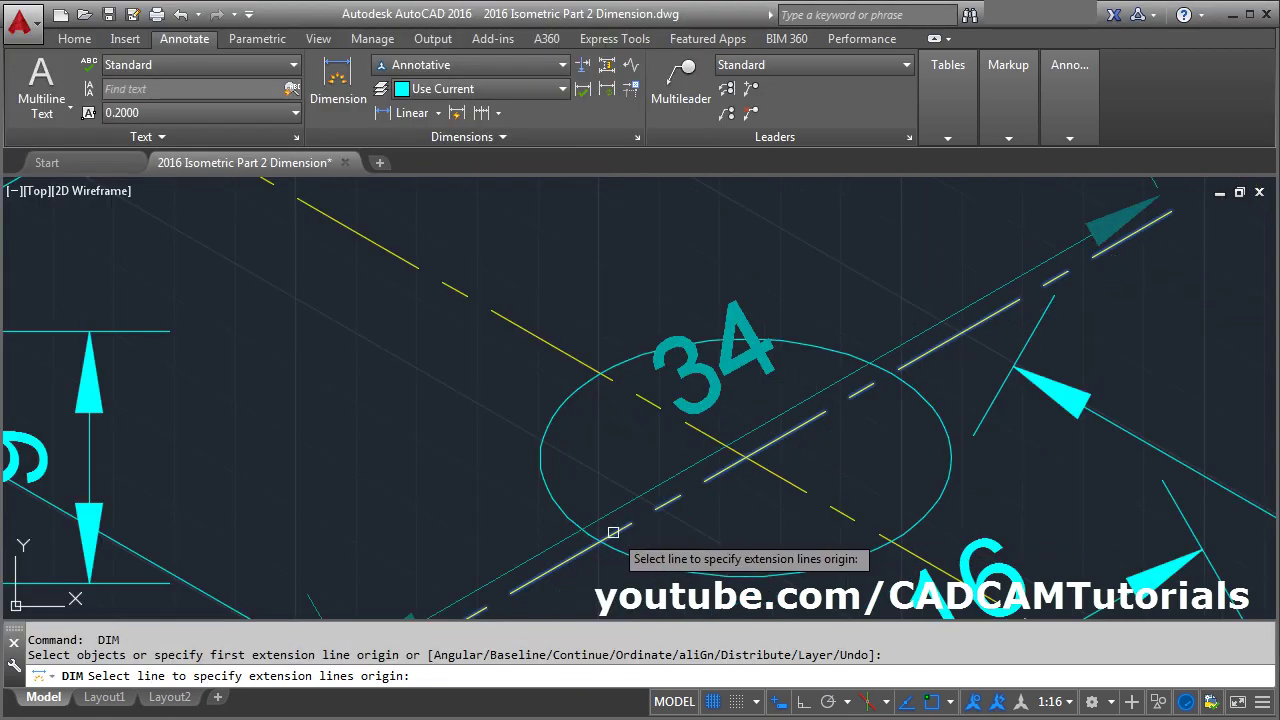
key("Return")
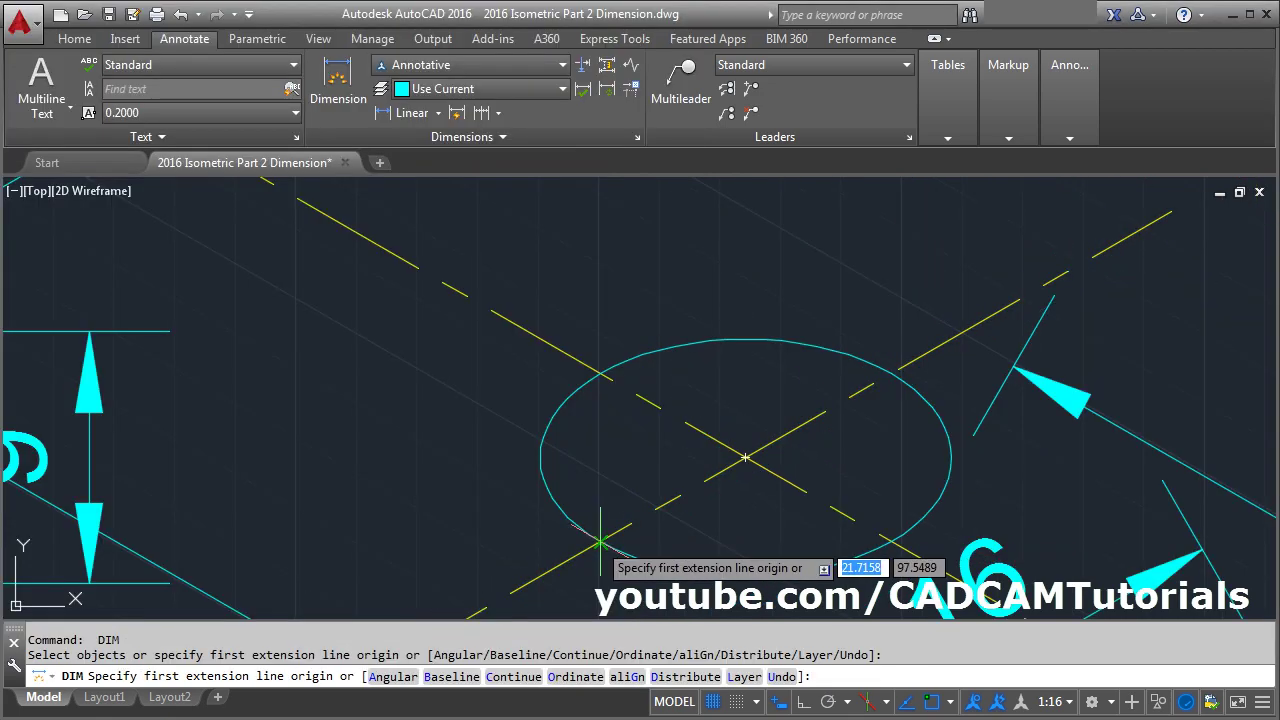
left_click(598, 541)
left_click(895, 372)
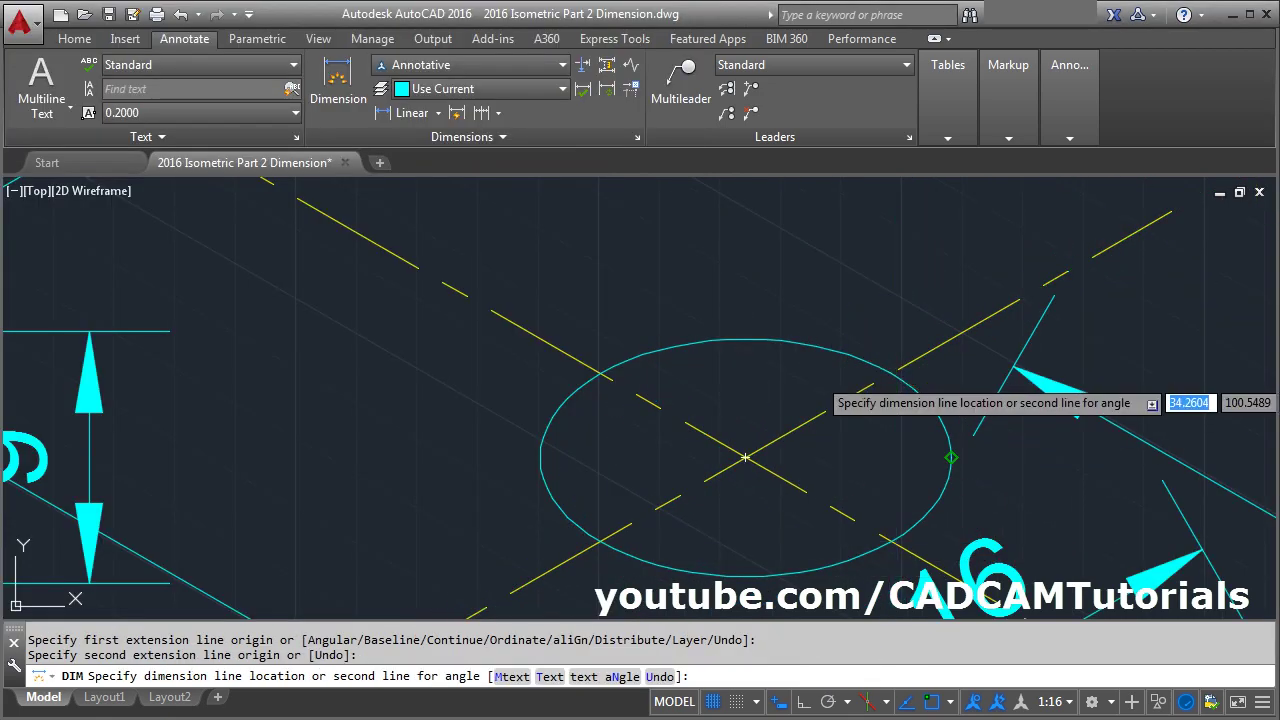
left_click(570, 245)
scroll(601, 317, "down", 5)
key("Escape")
key("Escape")
middle_click_drag(700, 432, 537, 452)
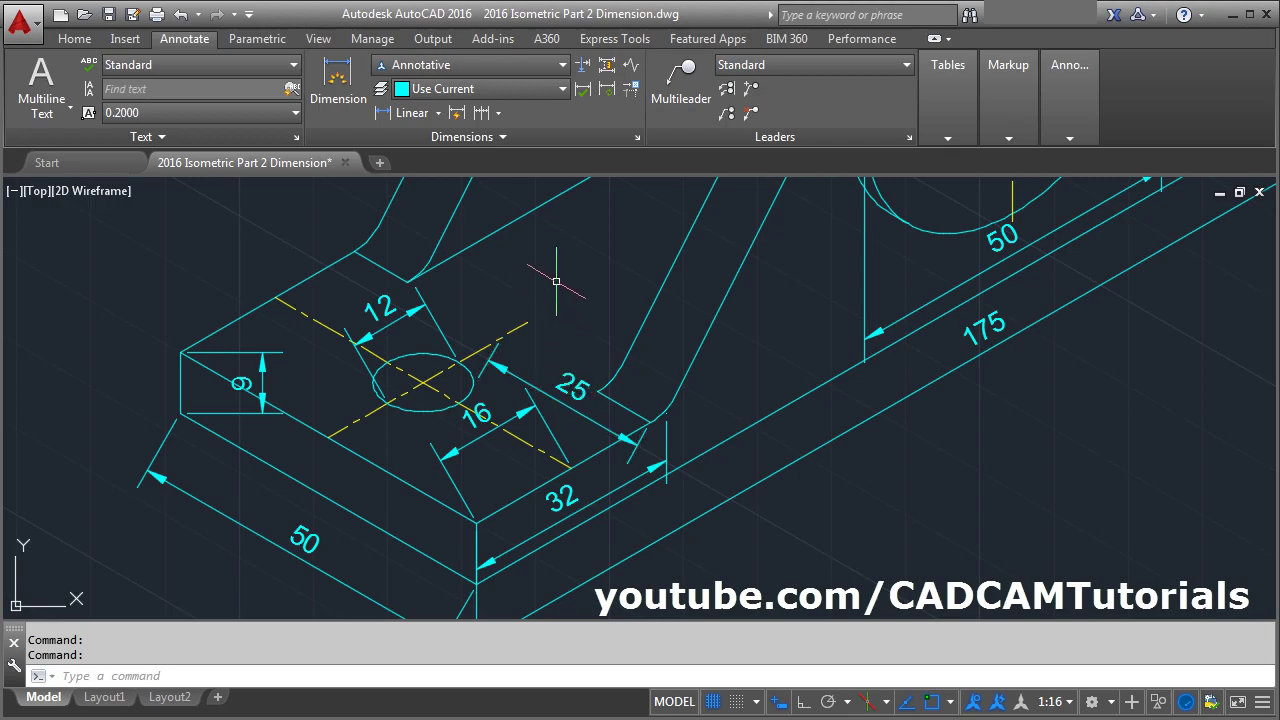
- Create a layer named Dim with color 90 and close the layer manager
left_click(74, 39)
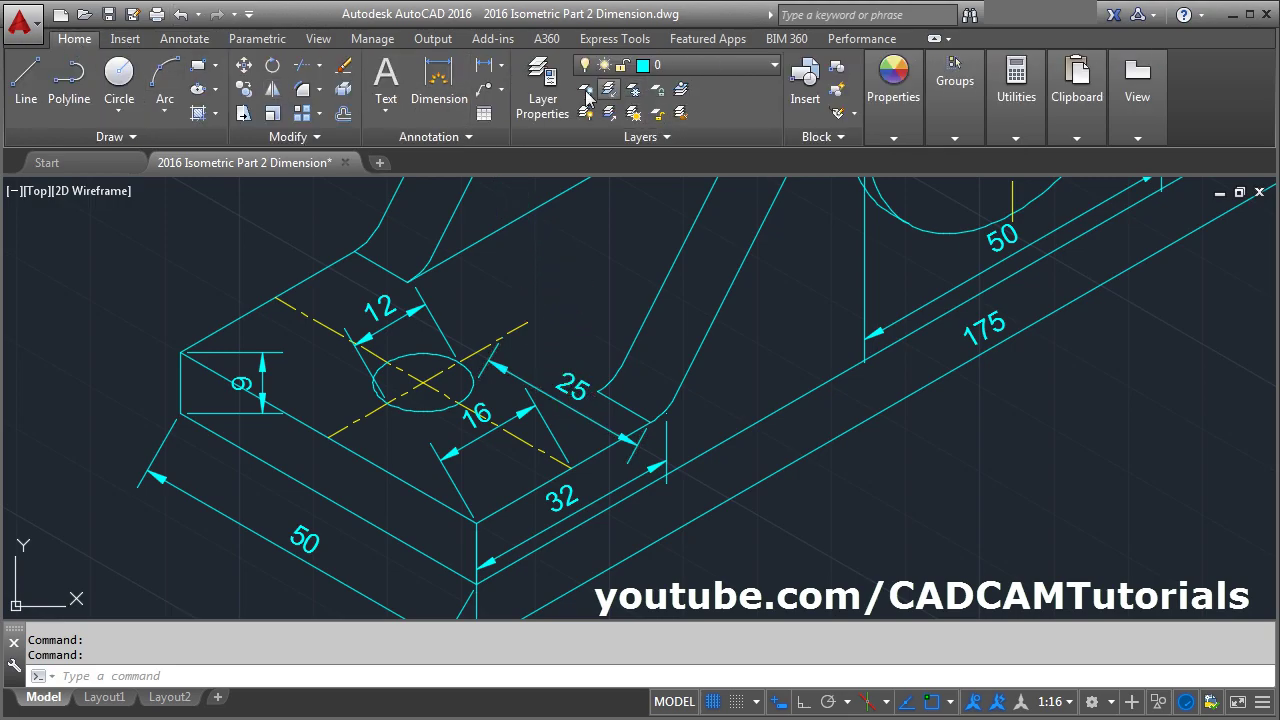
left_click(542, 85)
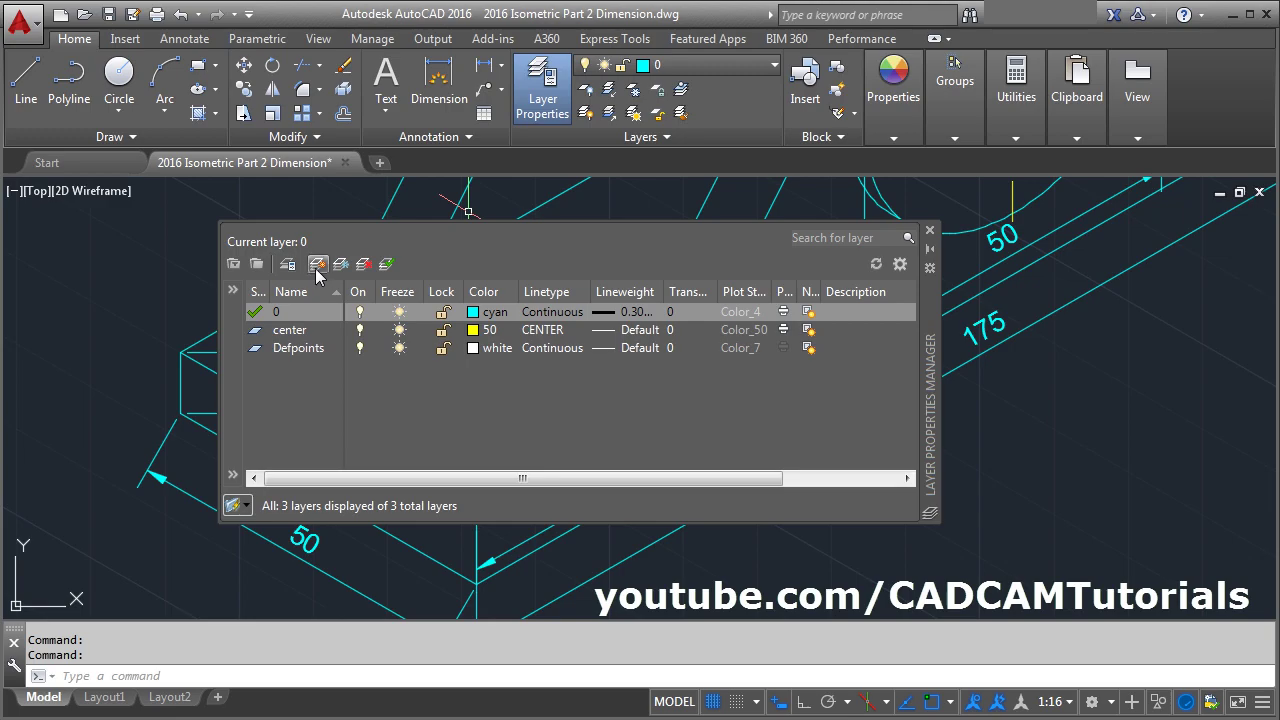
left_click(318, 268)
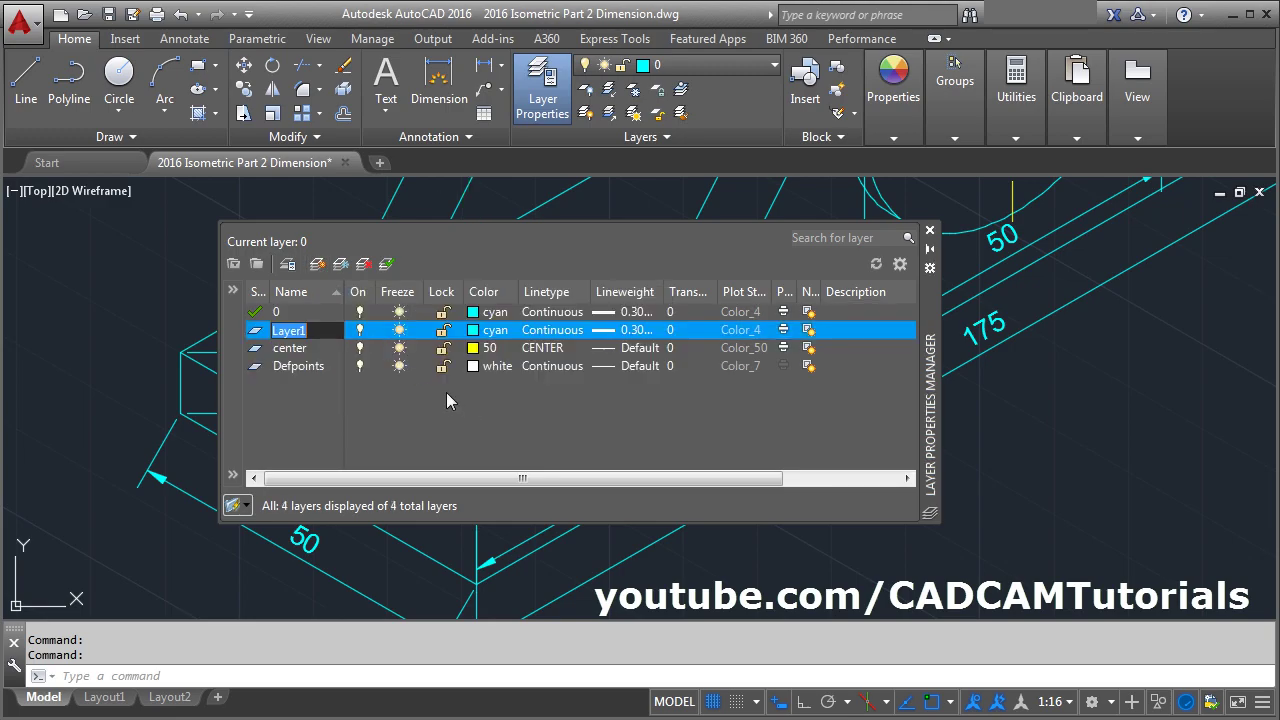
type("Dim")
left_click(472, 340)
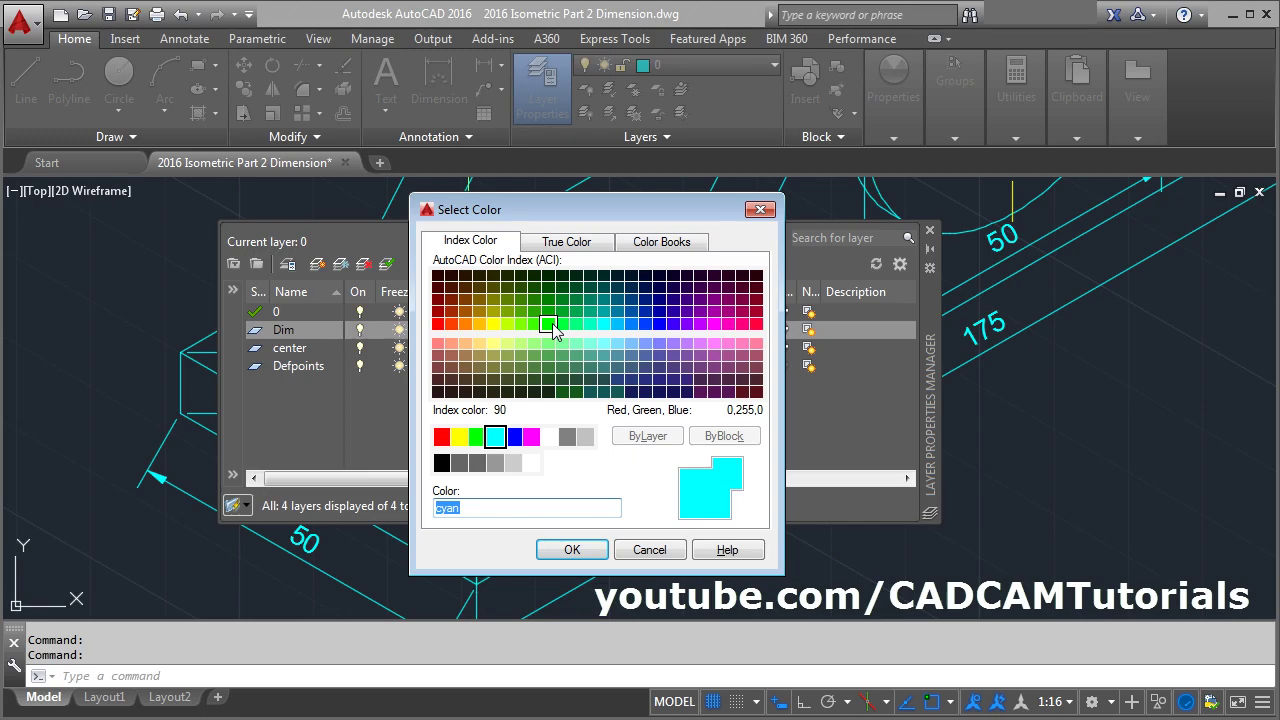
left_click(548, 323)
left_click(567, 551)
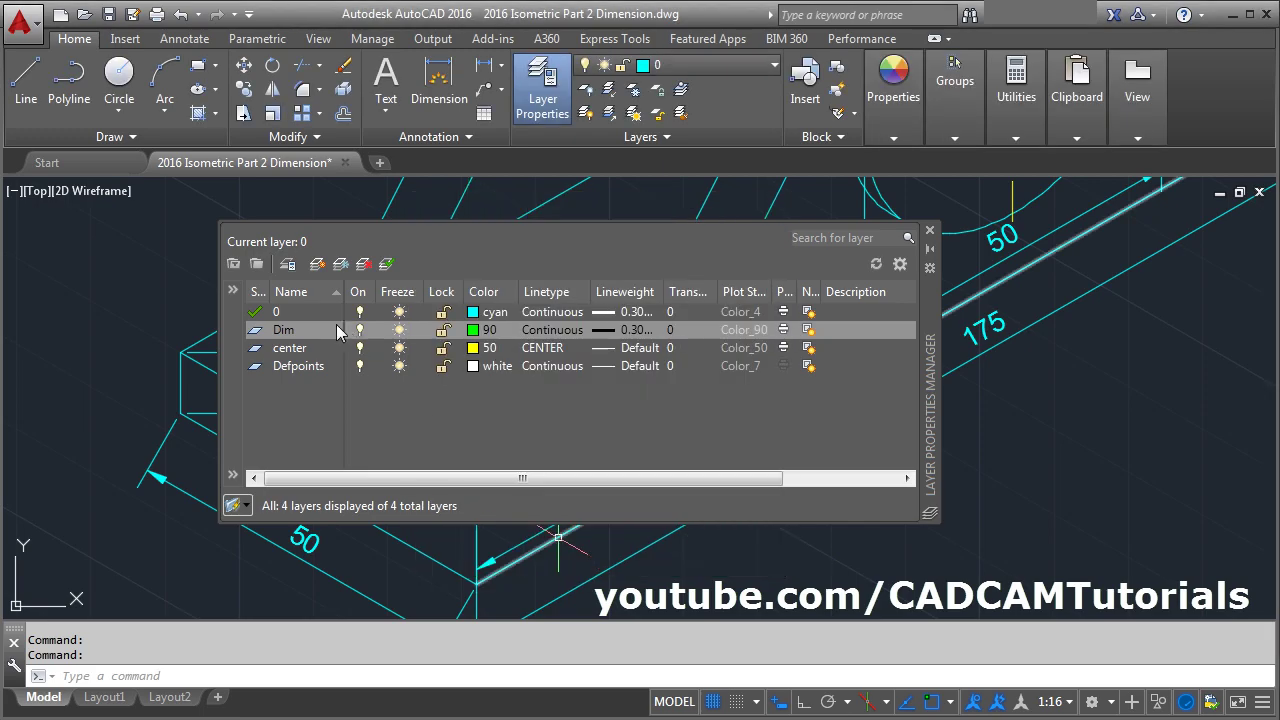
left_click(930, 231)
- Move the bracket's dimensions, including those on the base end, to the Dim layer and clear the selection
scroll(940, 340, "down", 5)
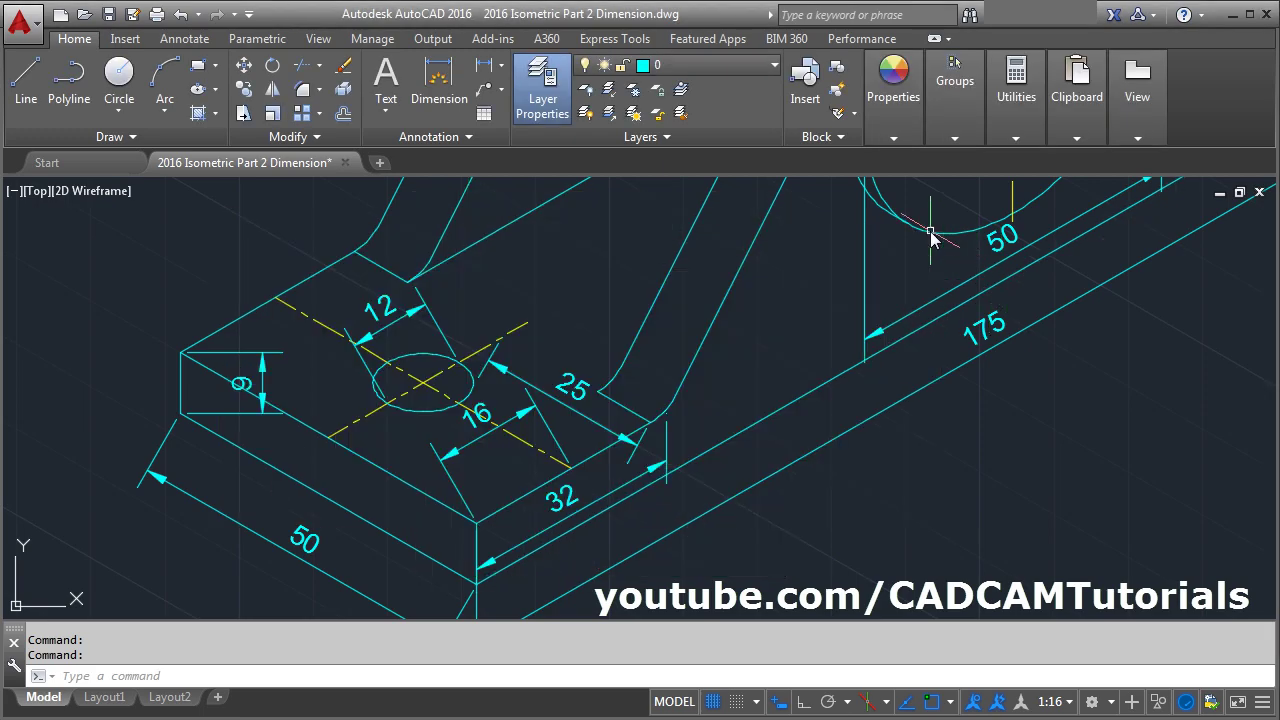
scroll(884, 401, "up", 1)
scroll(884, 401, "up", 2)
left_click(886, 360)
left_click(635, 484)
left_click(597, 446)
left_click(528, 498)
scroll(695, 440, "up", 4)
left_click(525, 412)
left_click(352, 340)
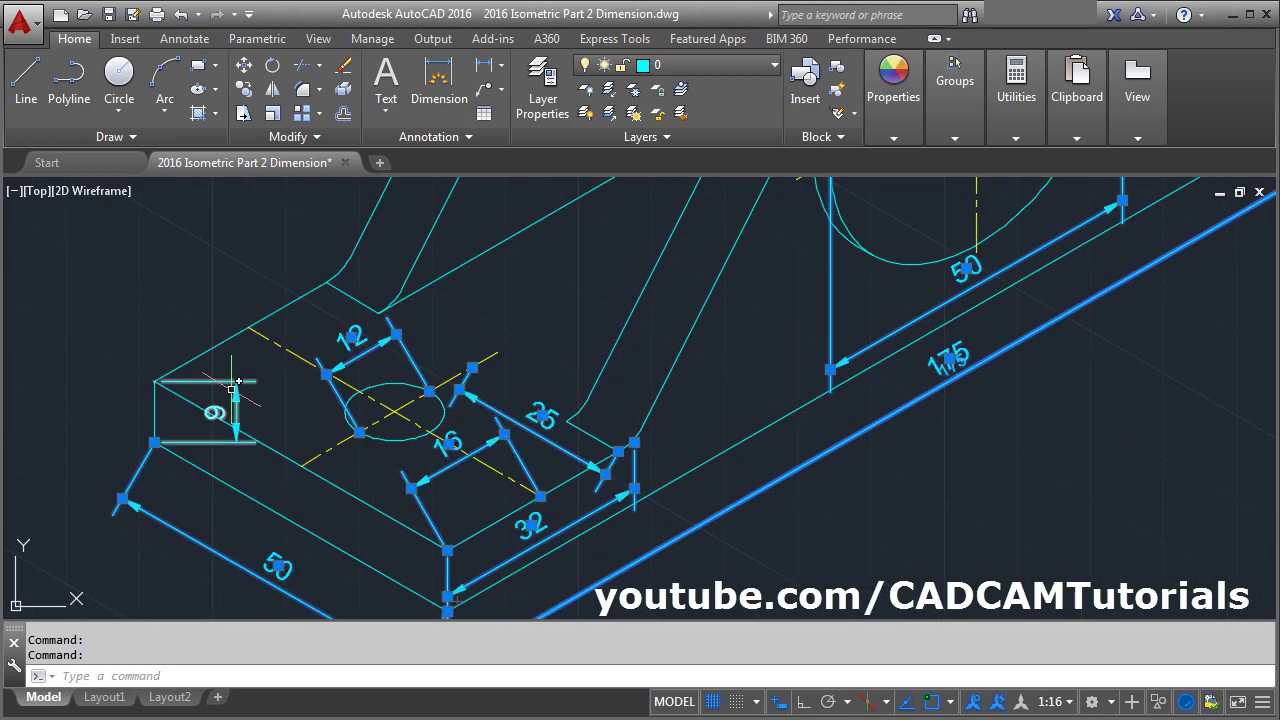
left_click(215, 412)
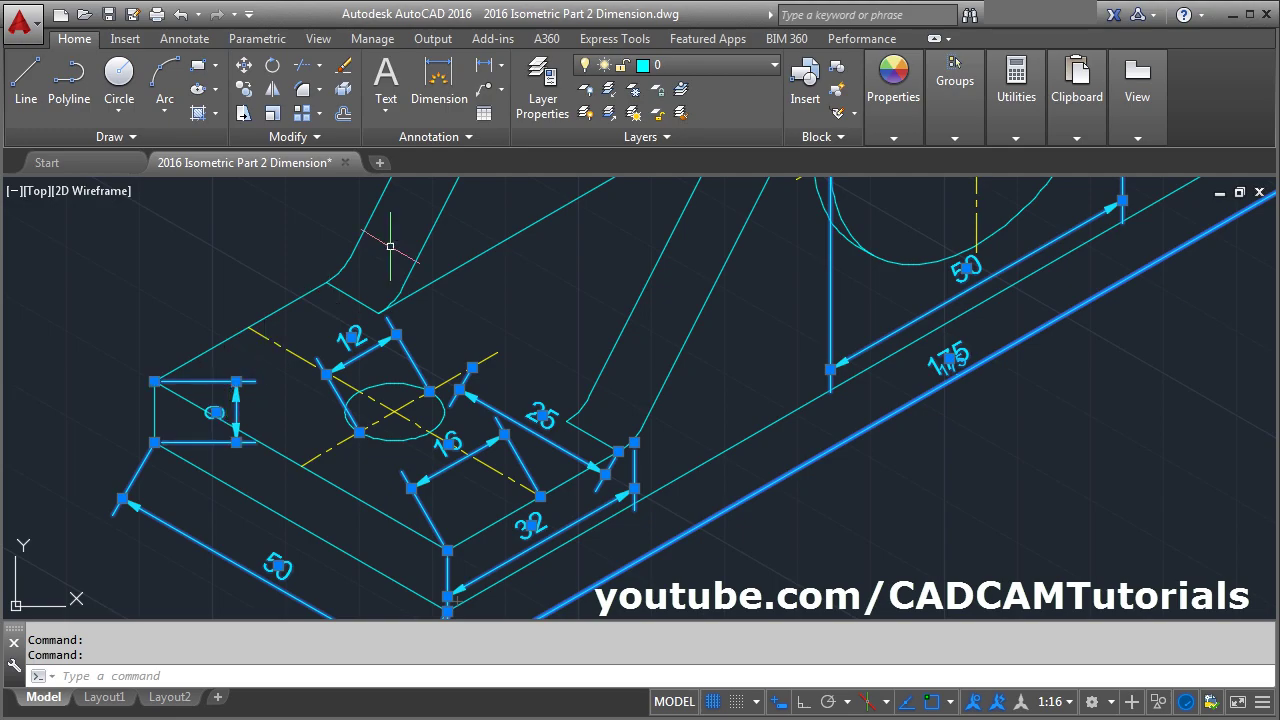
left_click(700, 66)
left_click(665, 158)
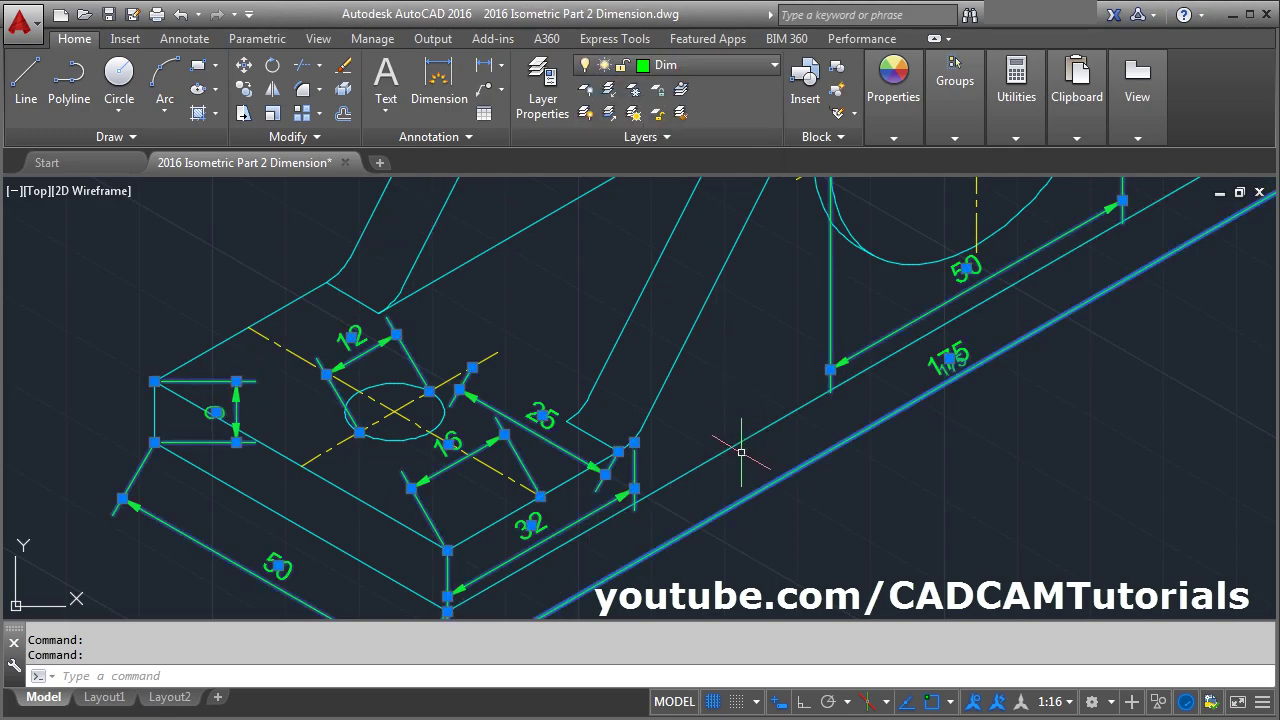
key("Escape")
key("Escape")
- Oblique the dimension across the width of the base's front end at 90 degrees
mouse_move(390, 613)
middle_mouse_down()
mouse_move(562, 553)
mouse_move(536, 536)
middle_mouse_up()
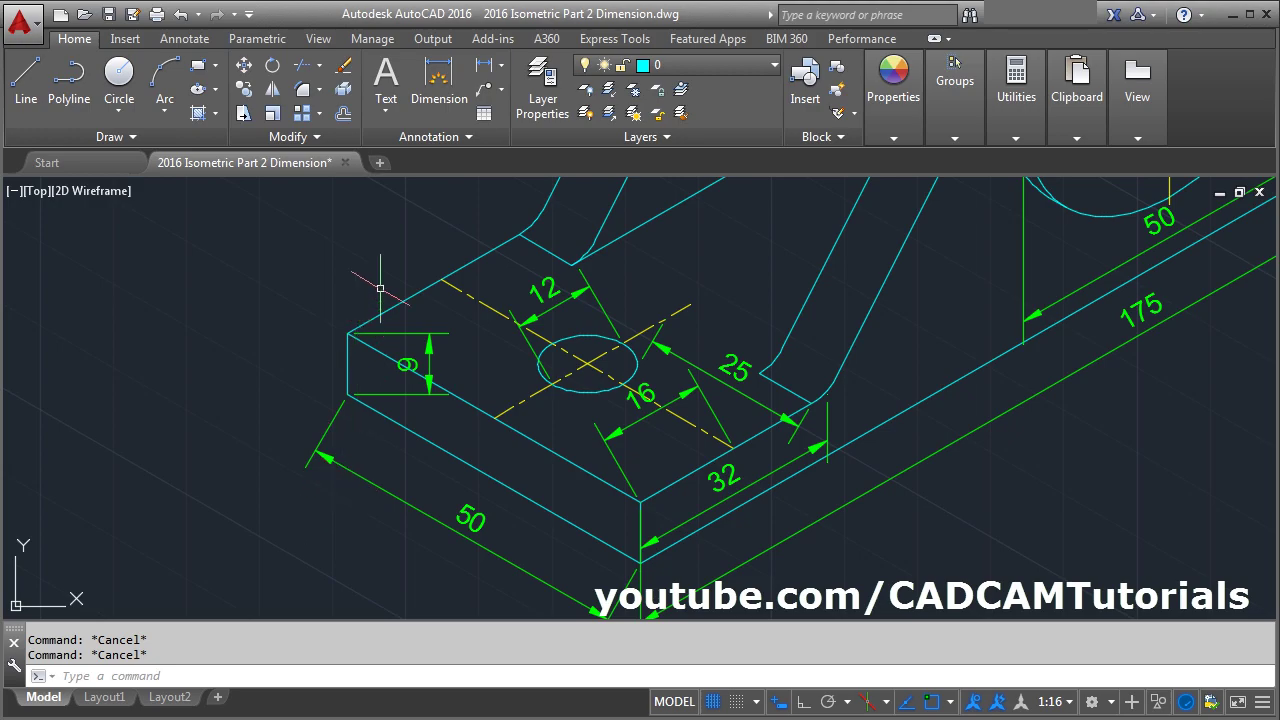
left_click(190, 46)
left_click(493, 137)
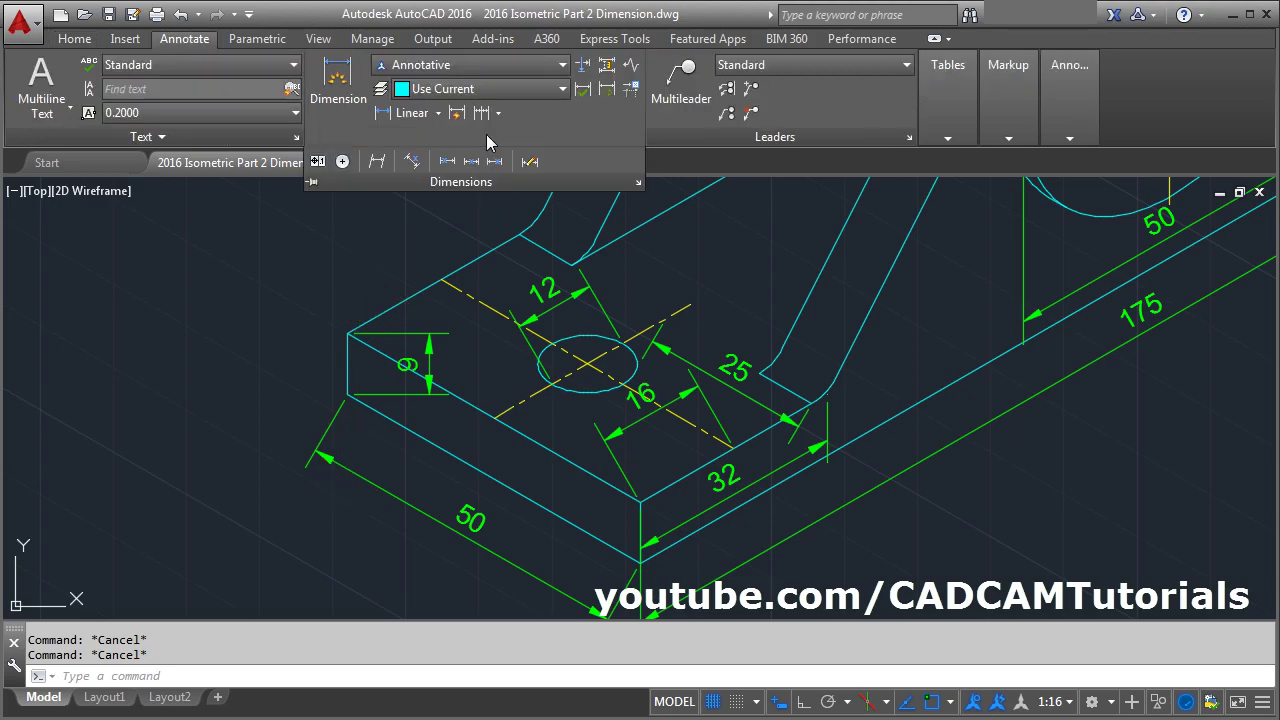
left_click(373, 163)
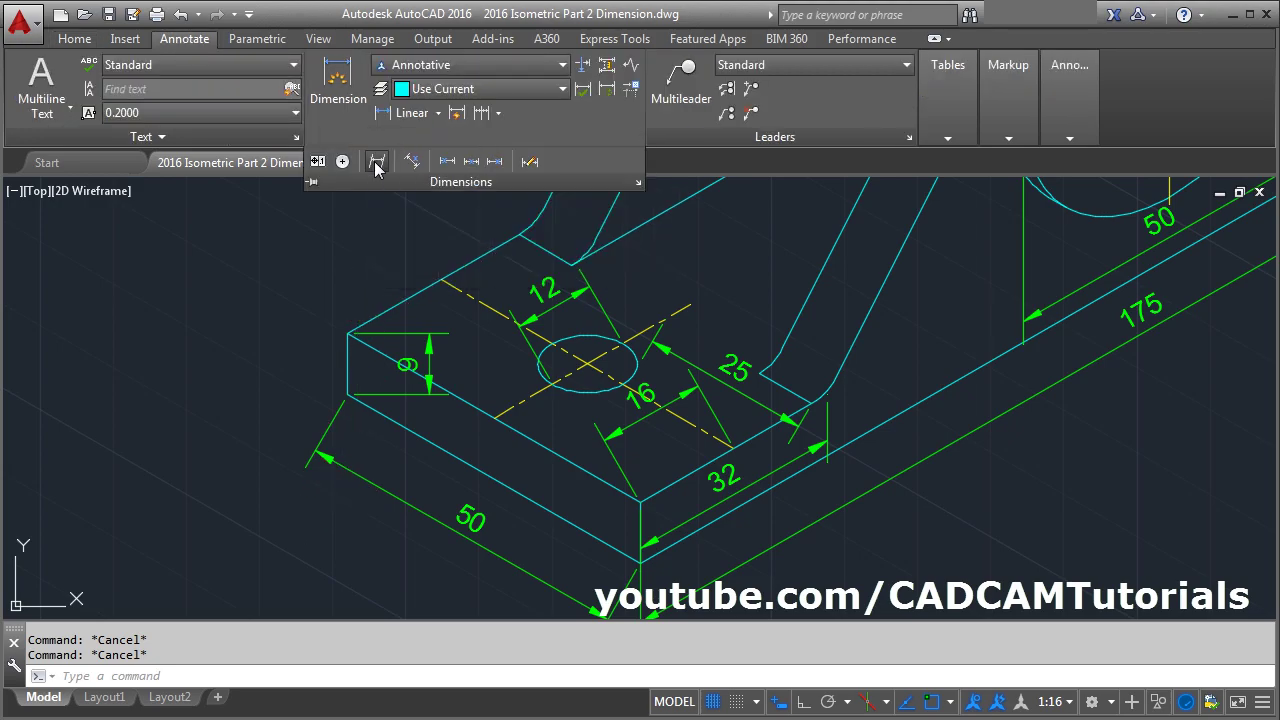
left_click(476, 548)
key("Return")
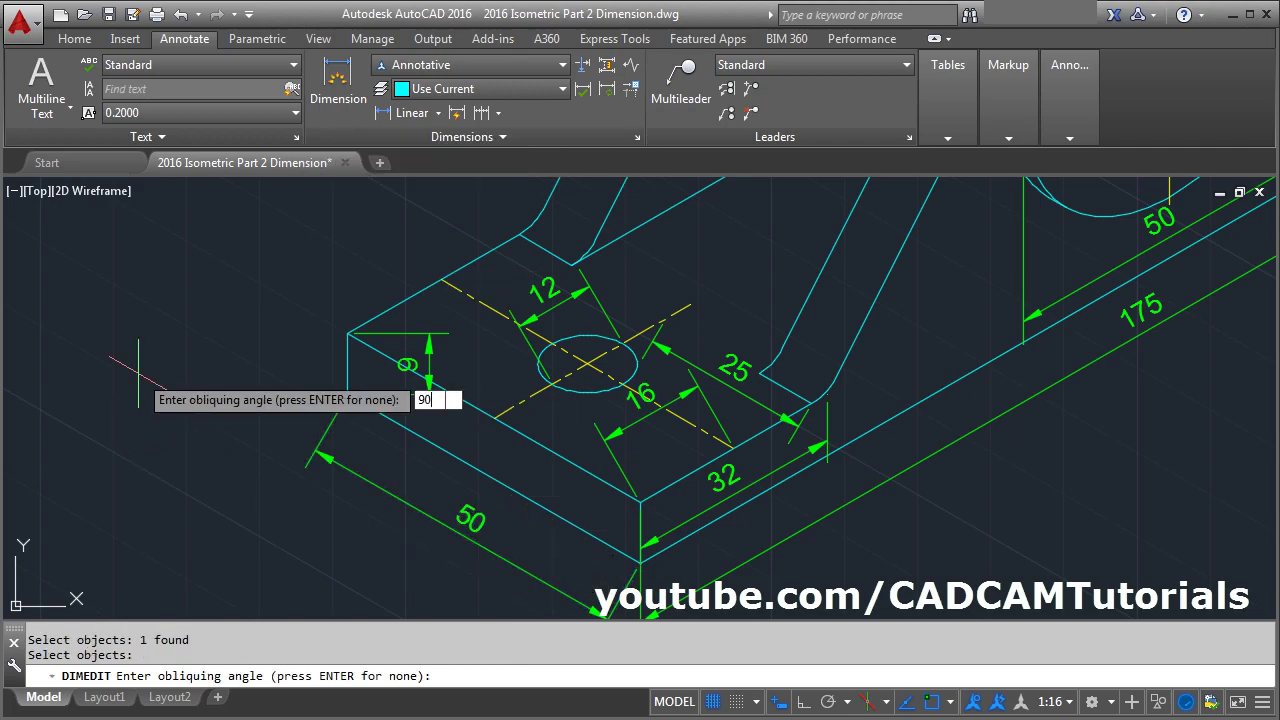
key("Return")
- Oblique the base thickness dimension, the small hole's diameter dimension and the hole's edge offset dimension (16) at 150 degrees
middle_click_drag(212, 397, 85, 457)
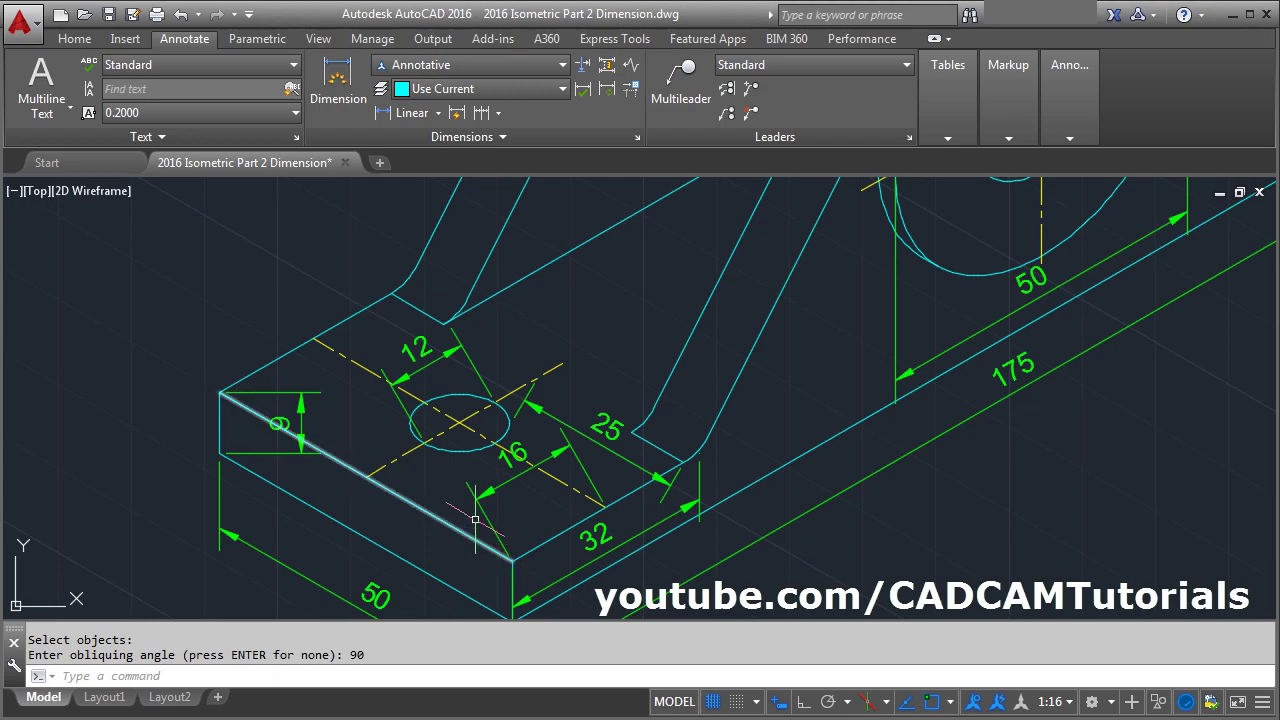
middle_click_drag(233, 396, 239, 364)
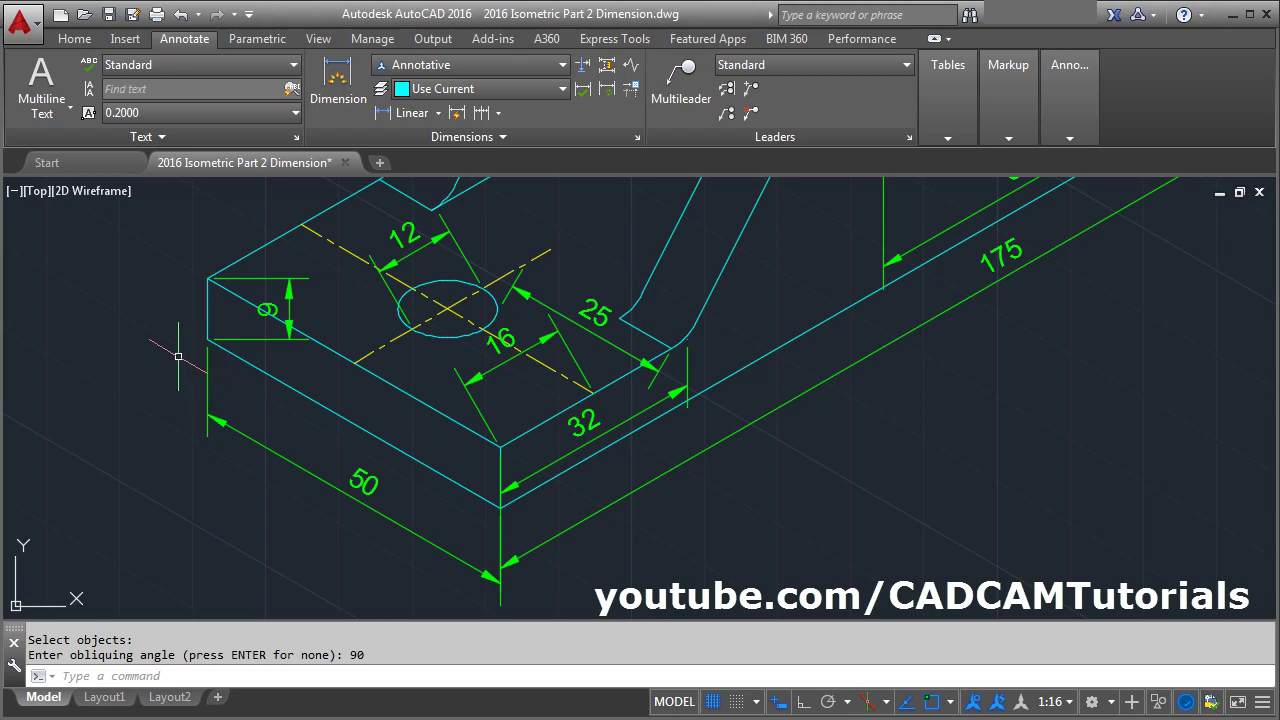
middle_click_drag(503, 375, 543, 400)
left_click(490, 137)
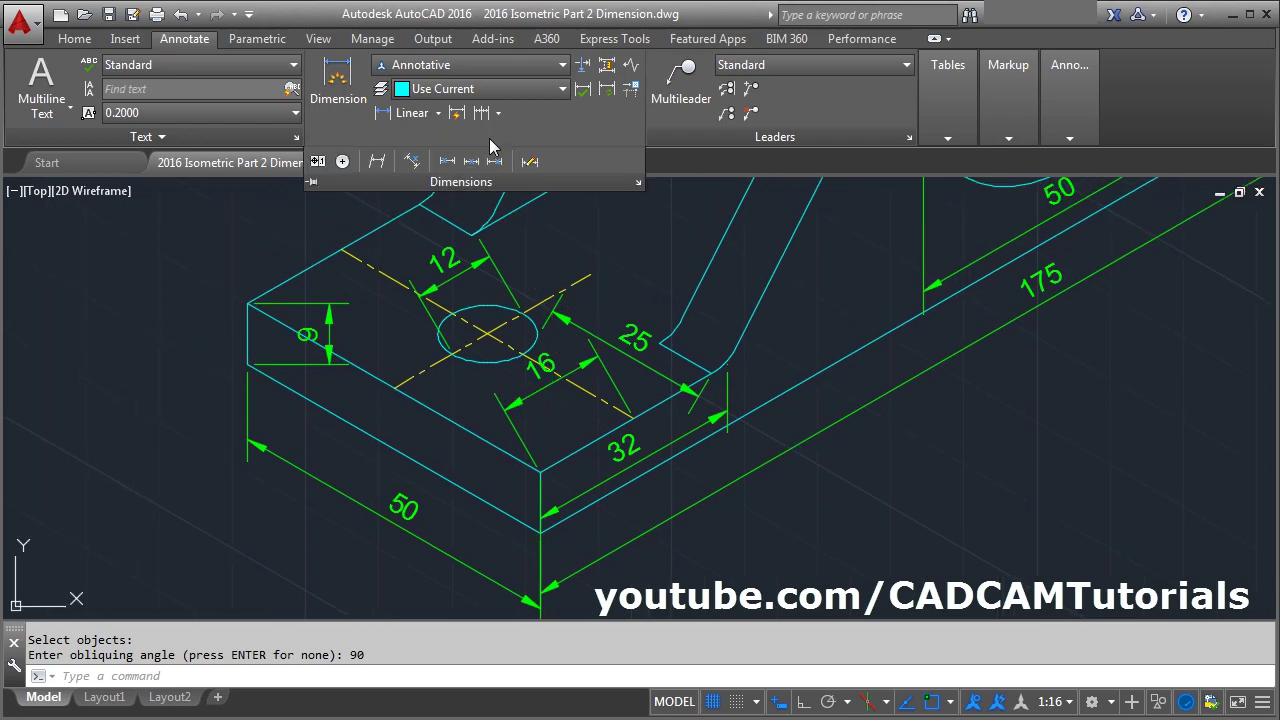
left_click(408, 165)
left_click(315, 364)
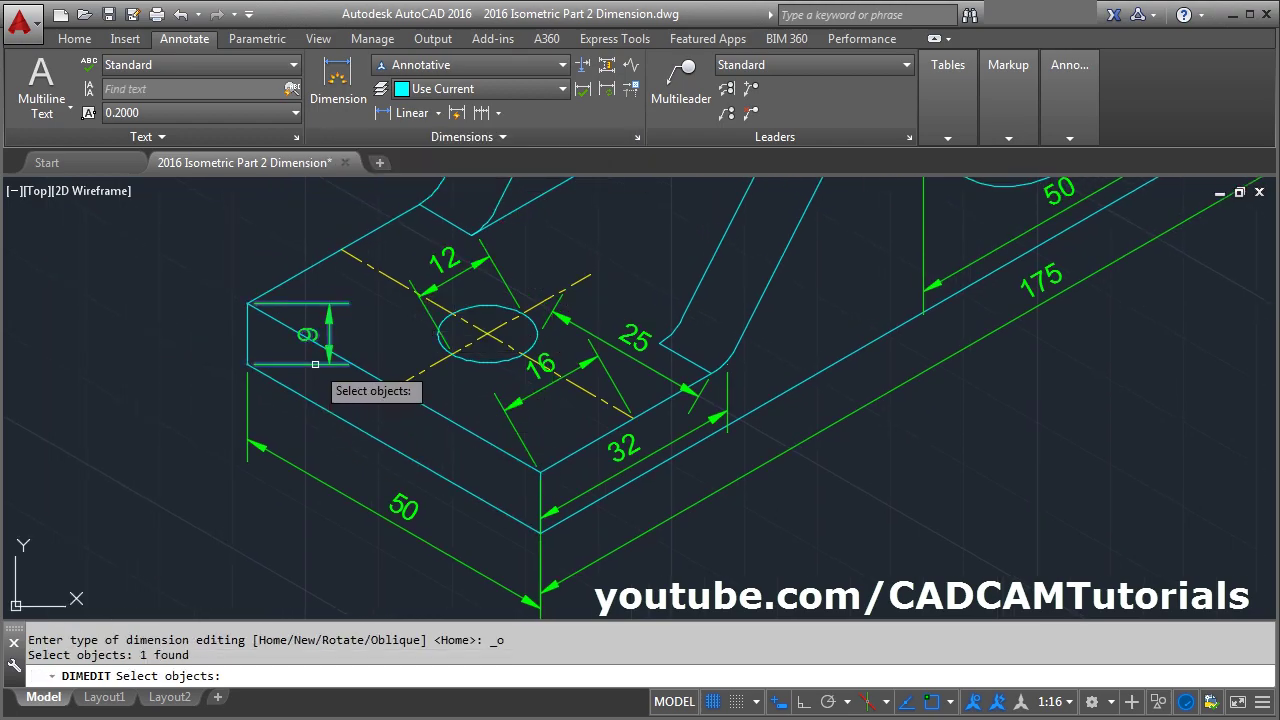
left_click(497, 404)
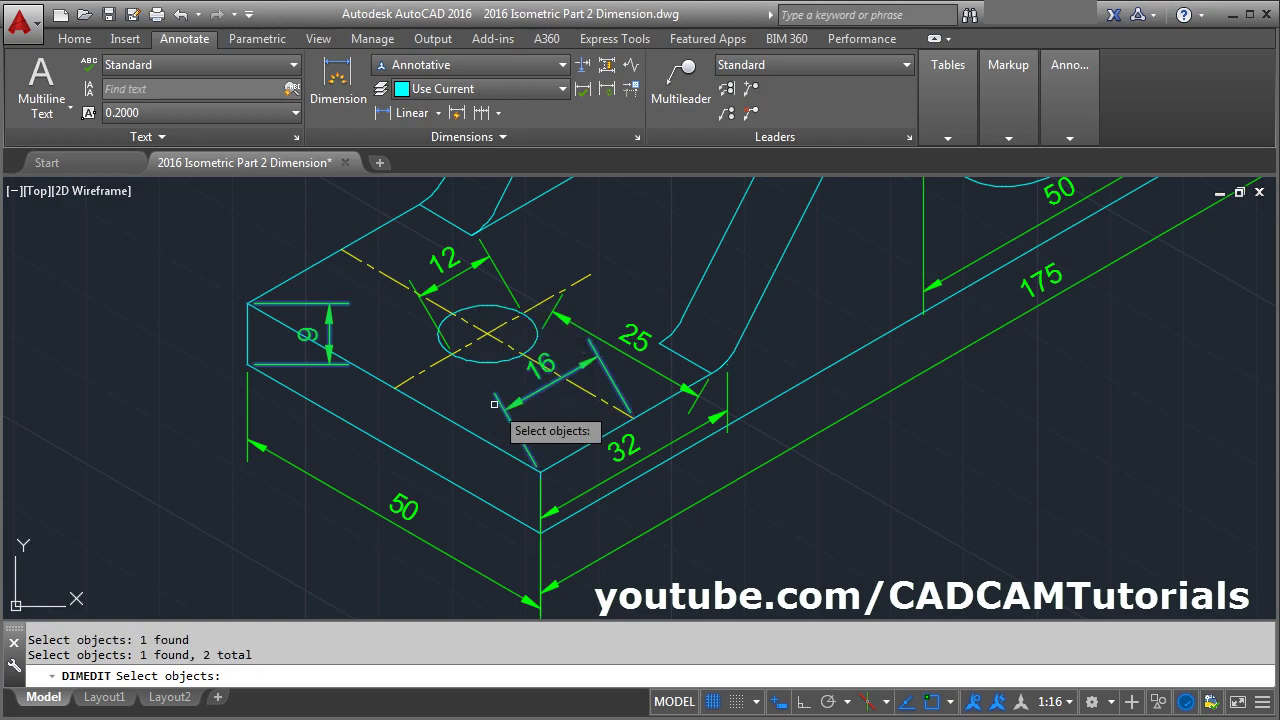
left_click(440, 256)
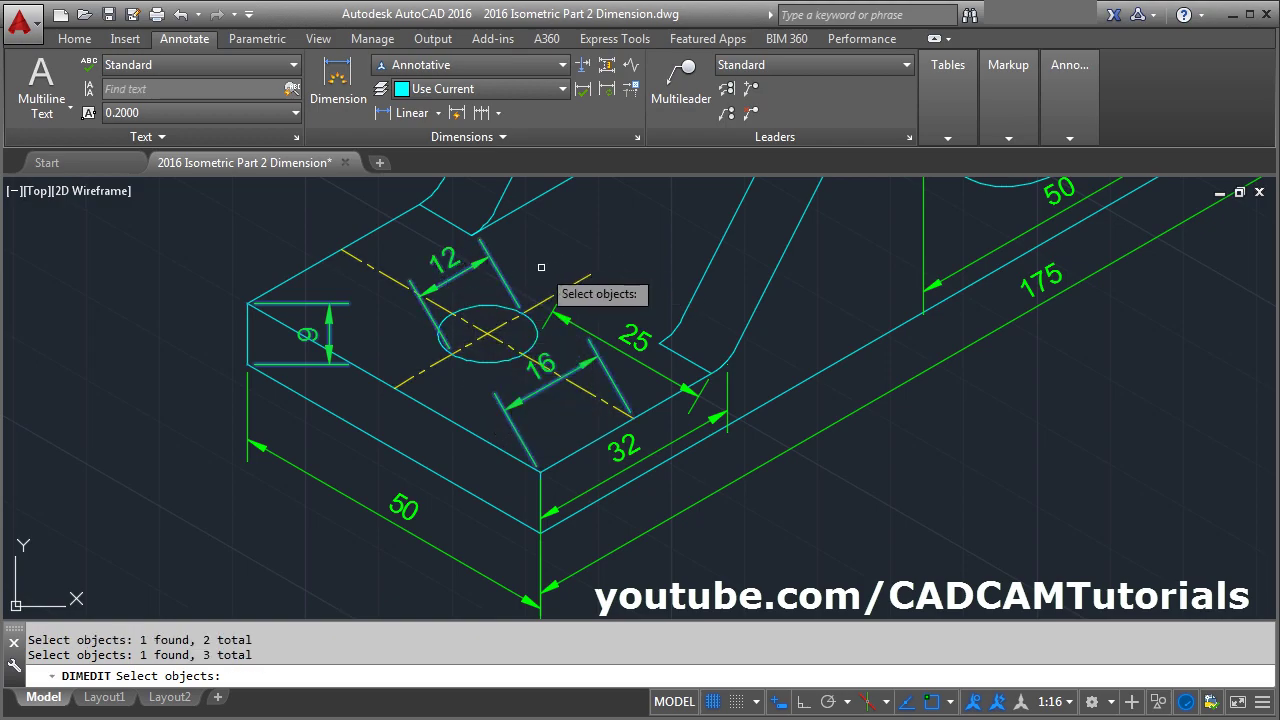
key("Return")
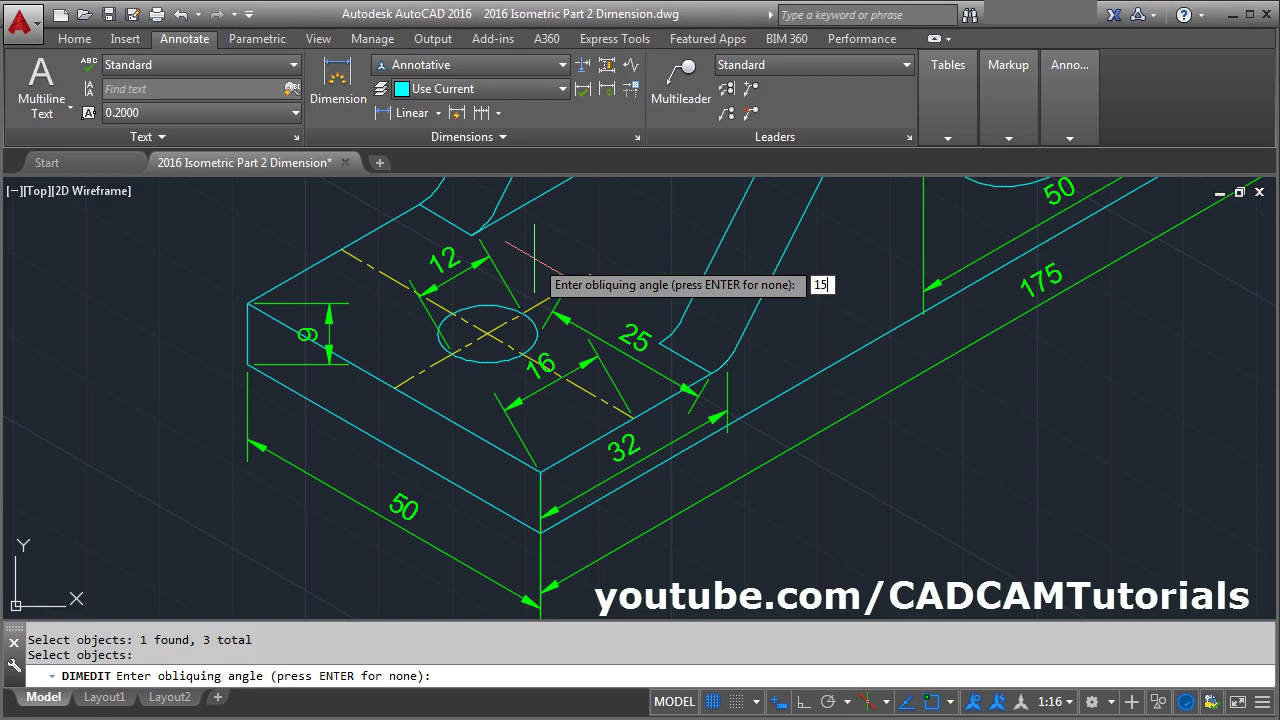
type("150")
key("Return")
- Oblique the dimension between the small hole's centre line and the front rib's foot at 30 degrees
middle_click_drag(534, 258, 467, 288)
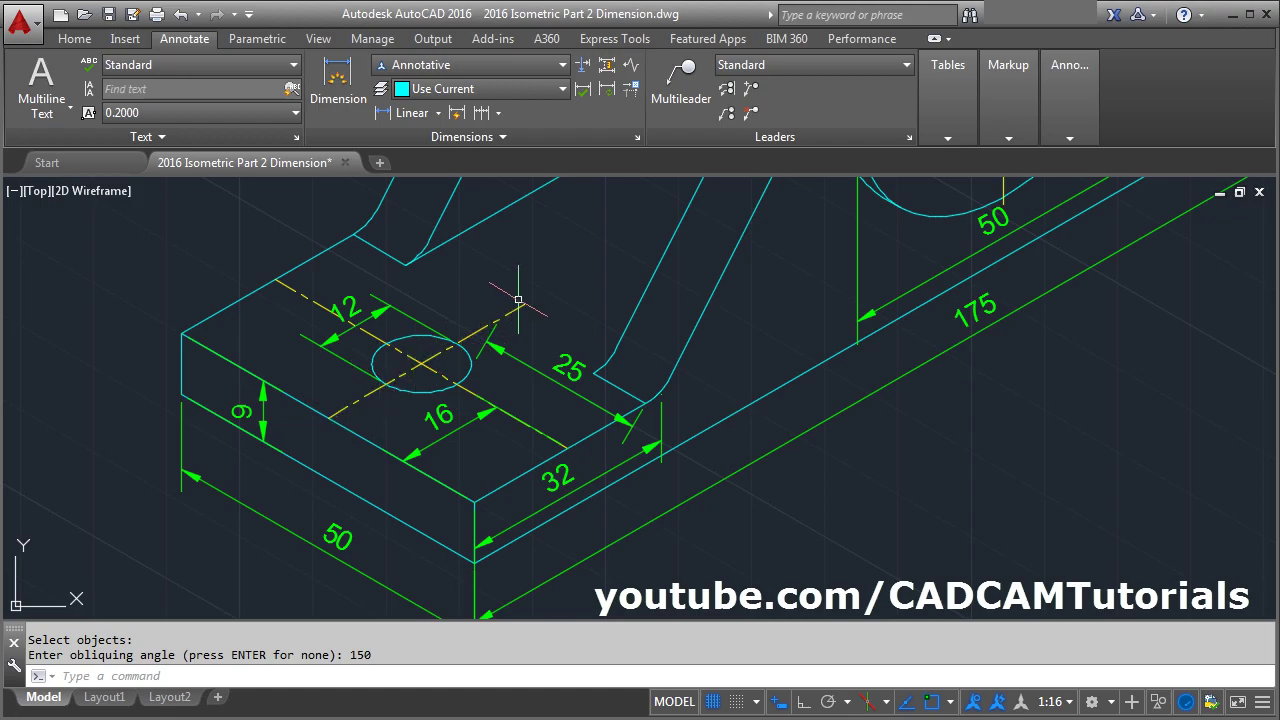
left_click(469, 139)
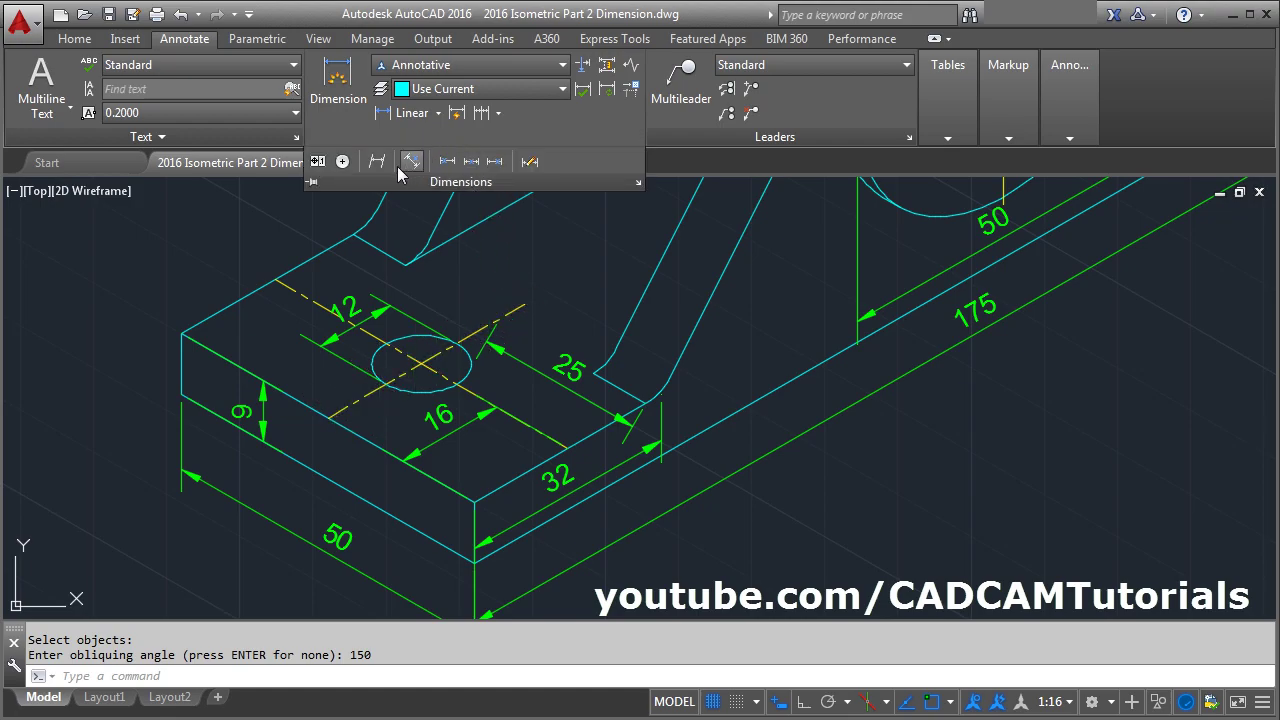
left_click(380, 170)
left_click(560, 382)
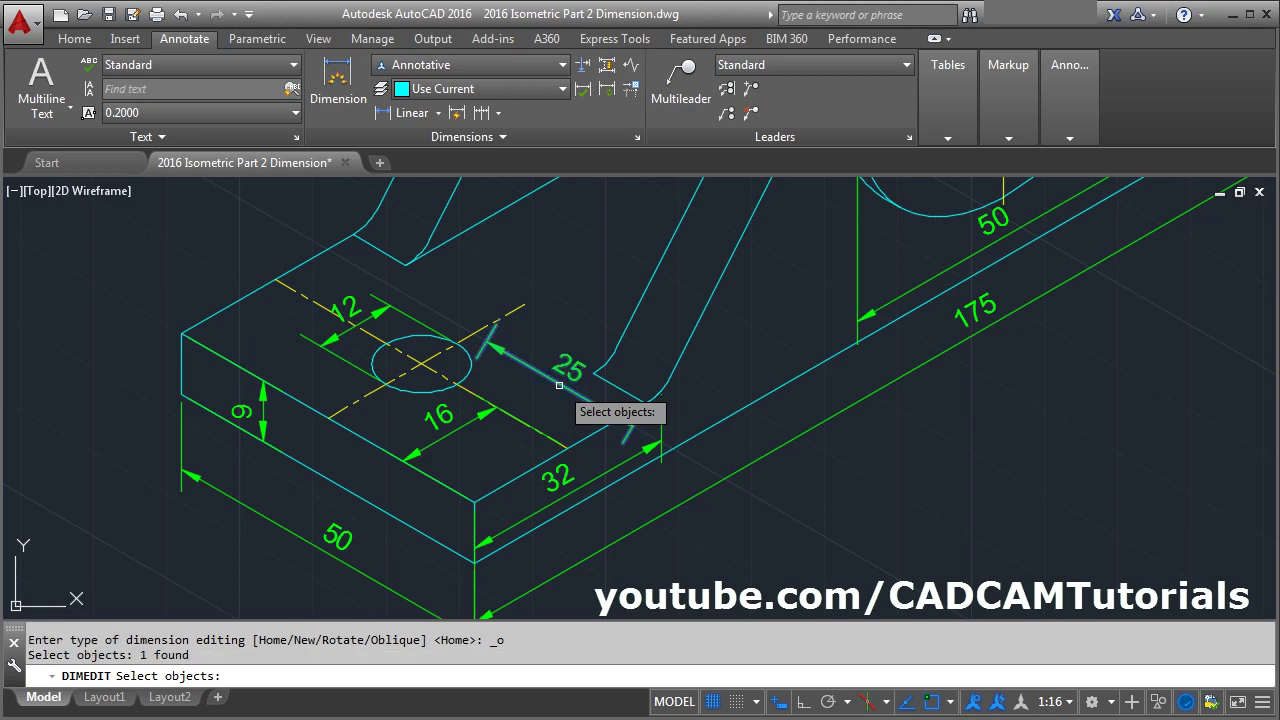
key("Return")
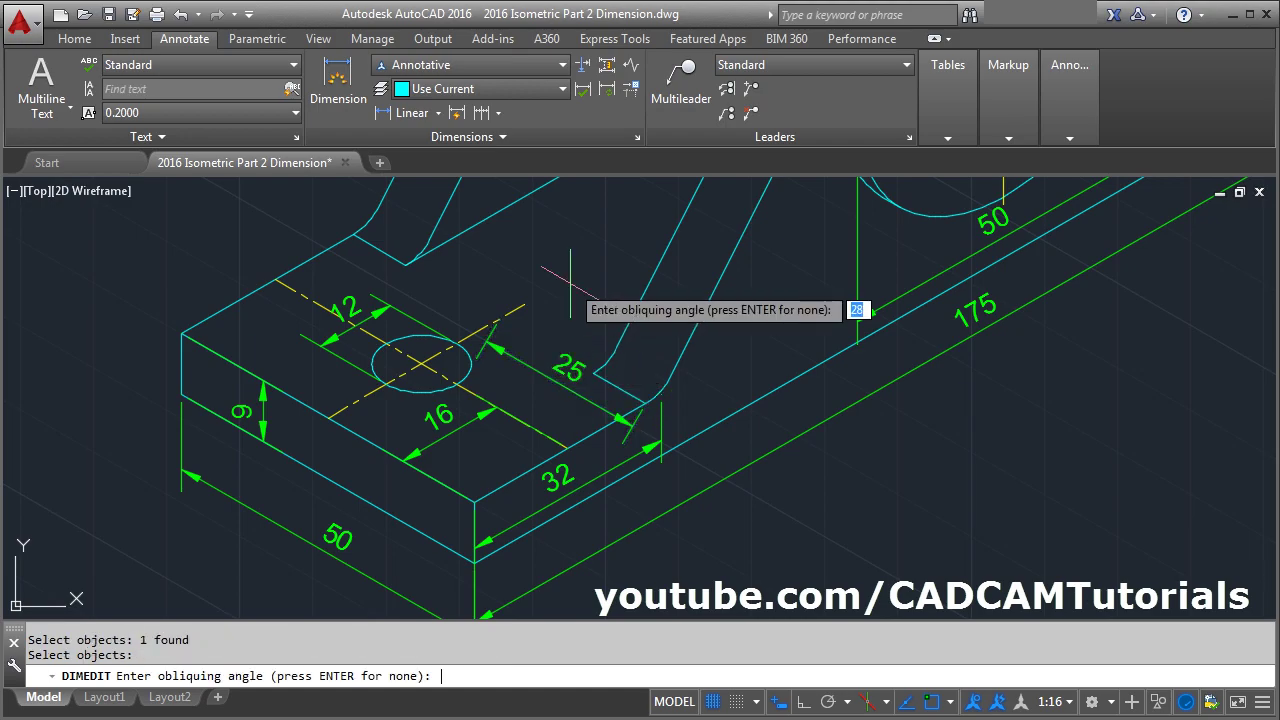
type("30")
key("Return")
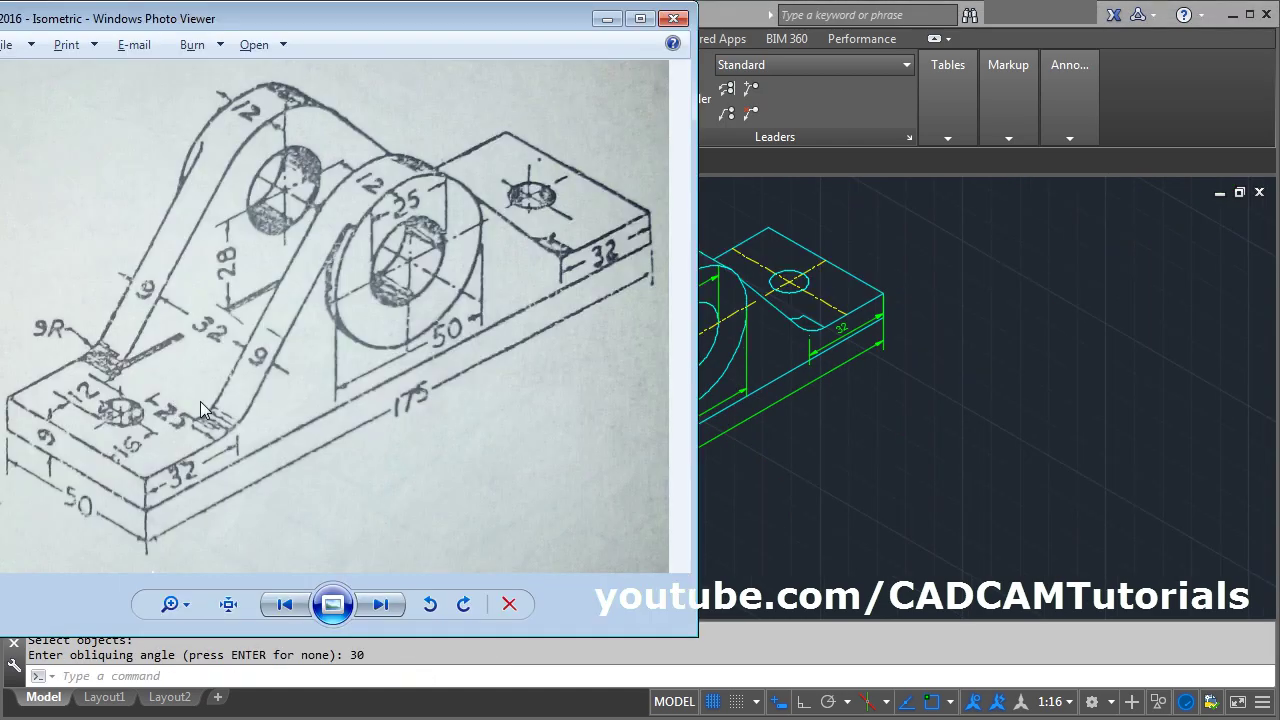
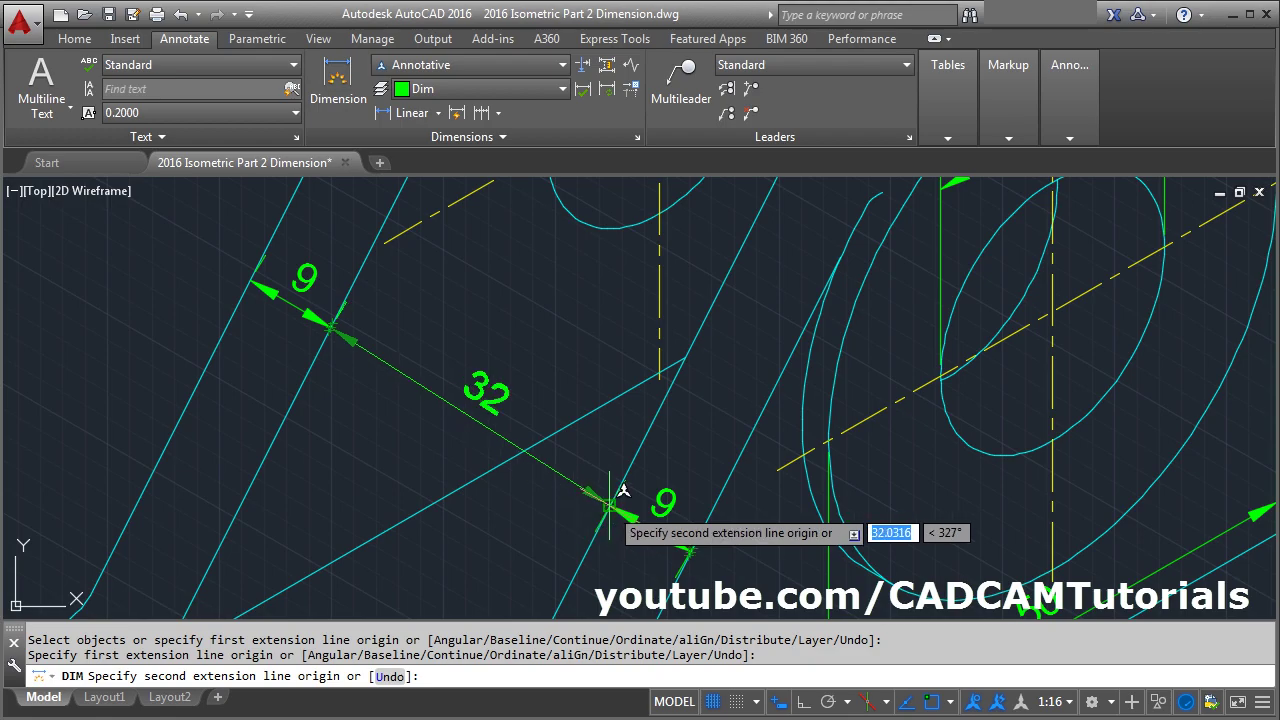
- Finish the dimension of the gap between the two ribs, and dimension the thickness across the rear rib's rounded top
left_click(609, 503)
left_click(622, 490)
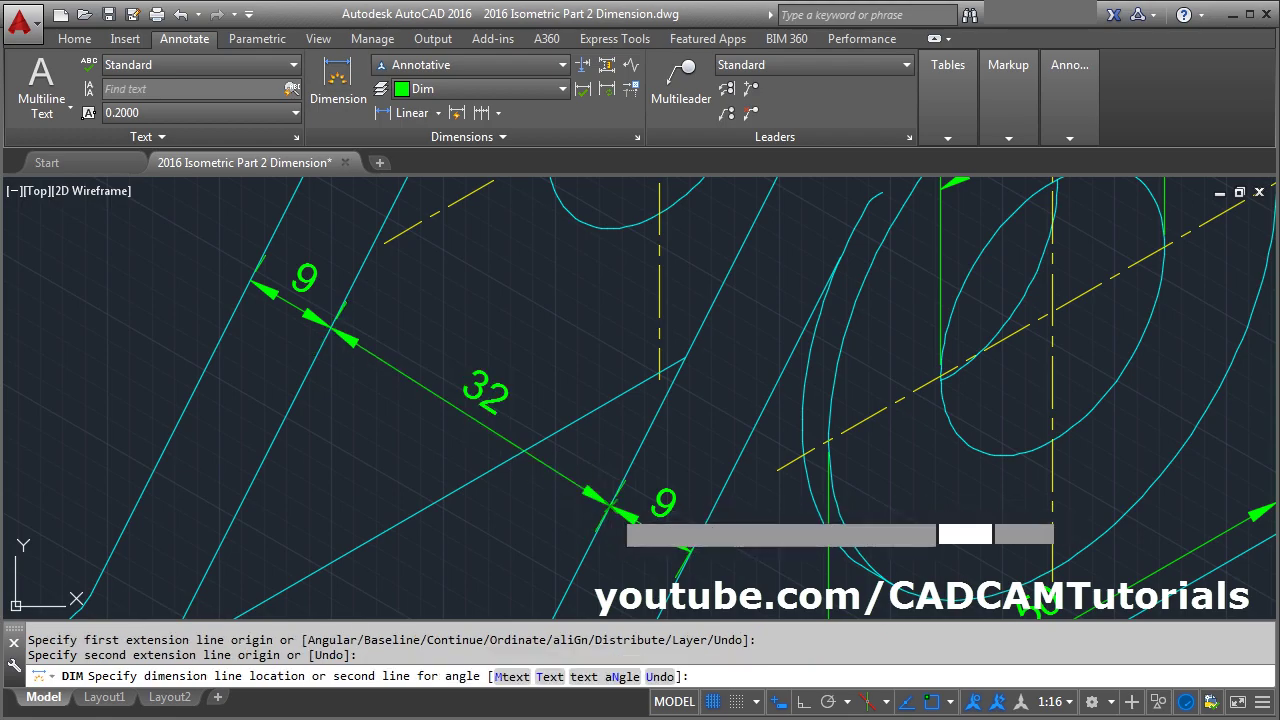
scroll(475, 325, "down", 4)
mouse_move(529, 314)
middle_mouse_down()
mouse_move(593, 487)
mouse_move(575, 528)
middle_mouse_up()
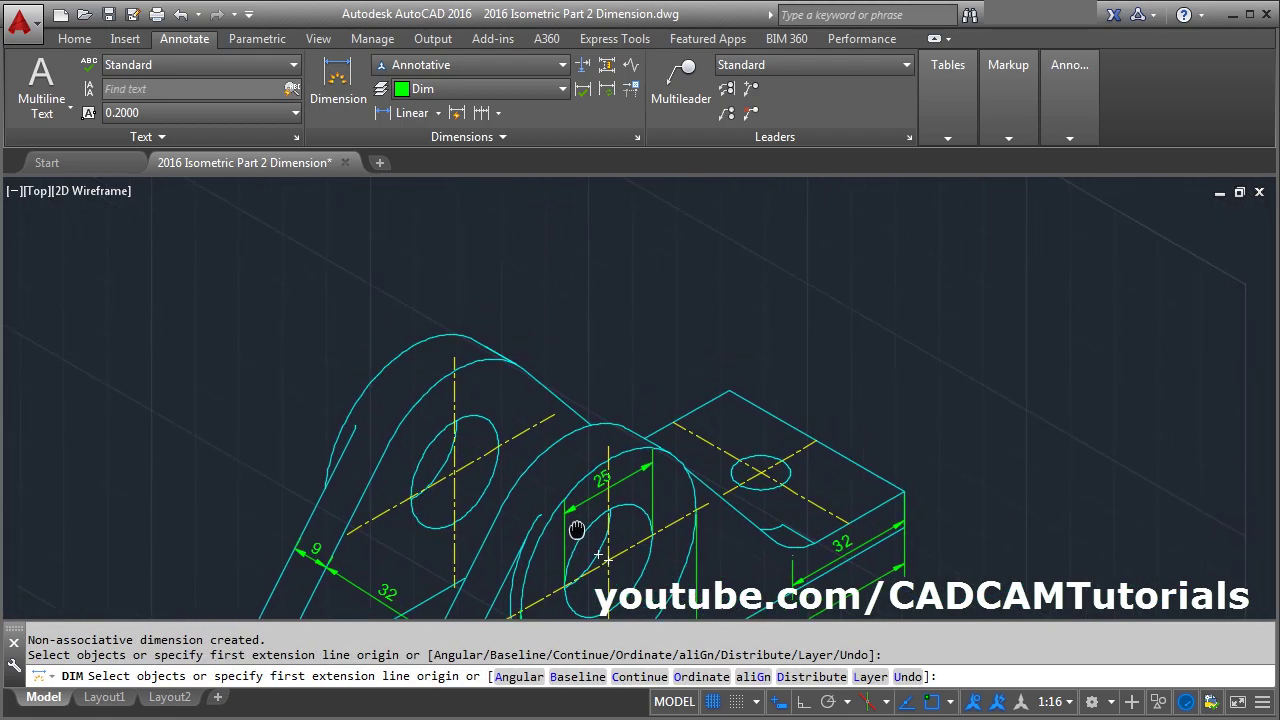
scroll(359, 371, "up", 3)
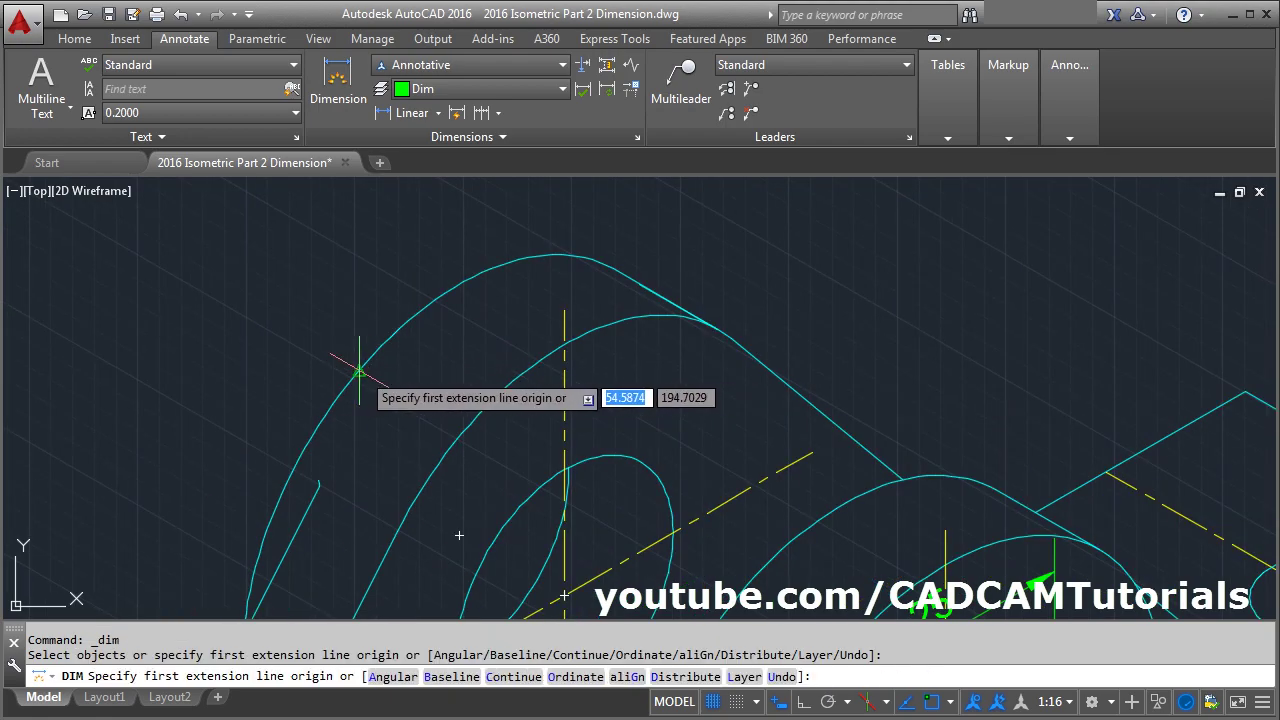
left_click(359, 371)
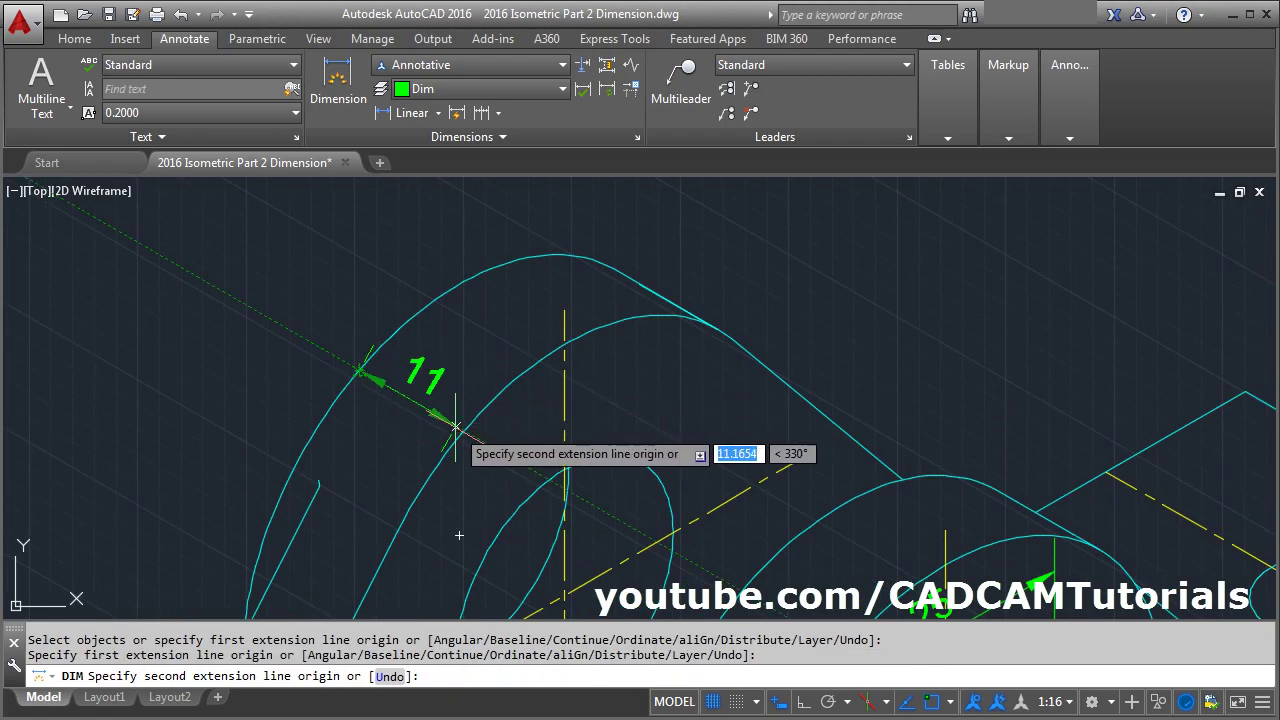
left_click(463, 428)
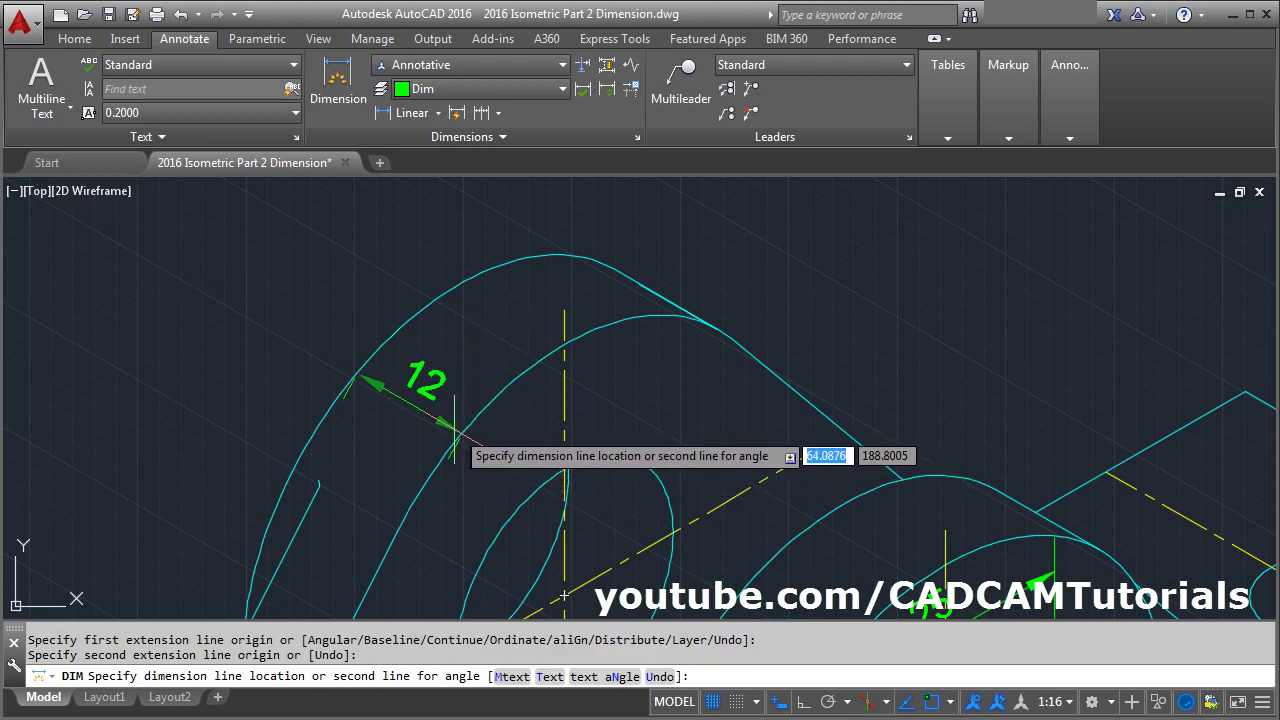
left_click(564, 596)
- Dimension the thickness across the front rib's rounded top, placing the dimension line directly between its two curved edges
scroll(564, 596, "down", 4)
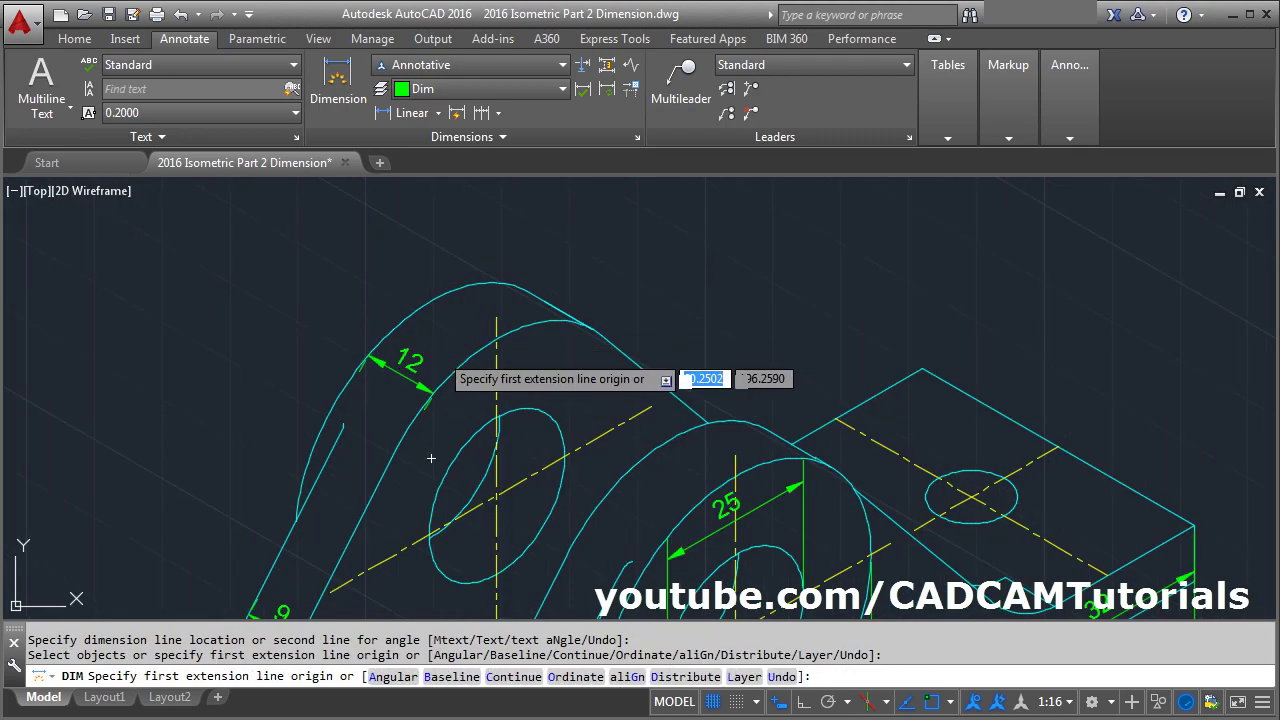
scroll(590, 508, "up", 2)
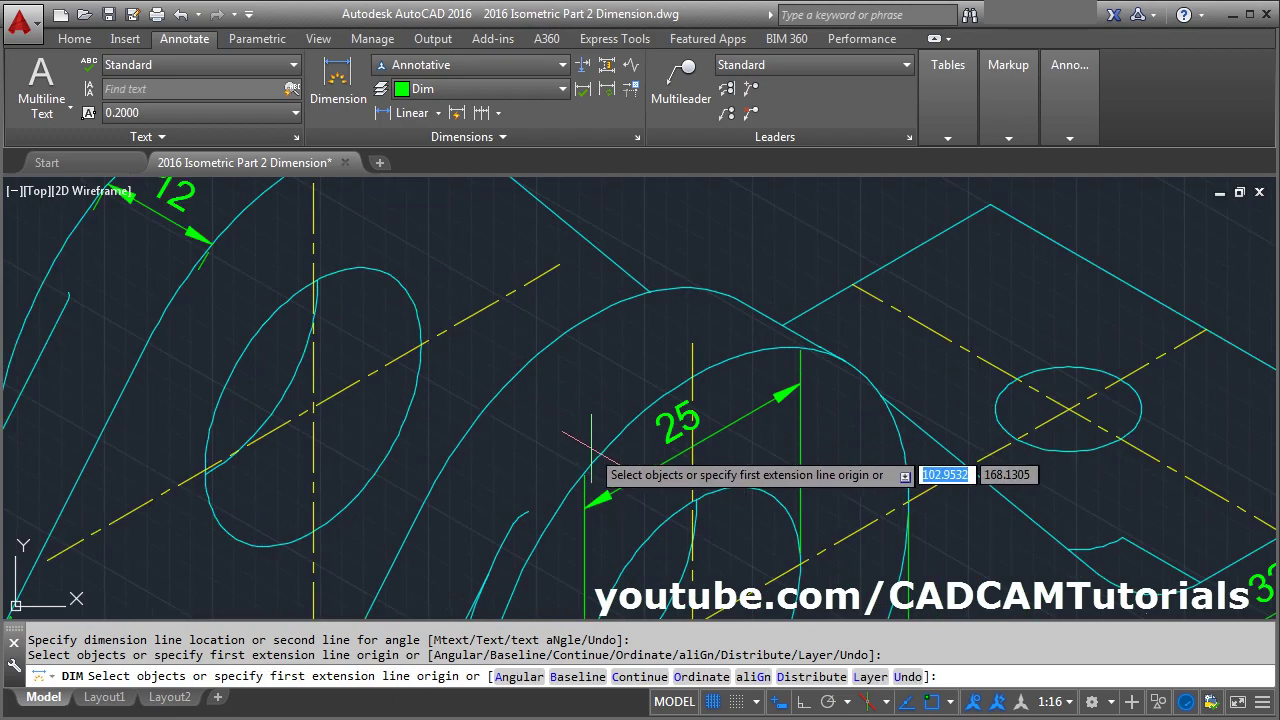
scroll(590, 448, "down", 2)
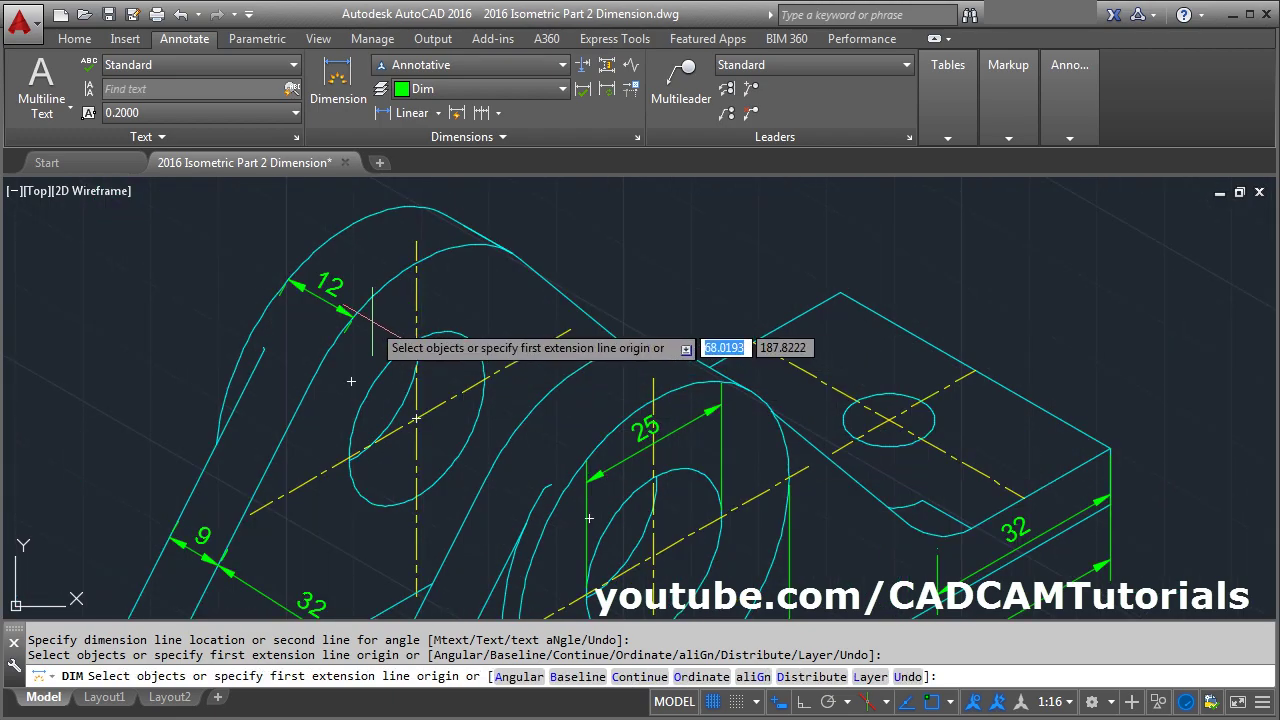
left_click(524, 416)
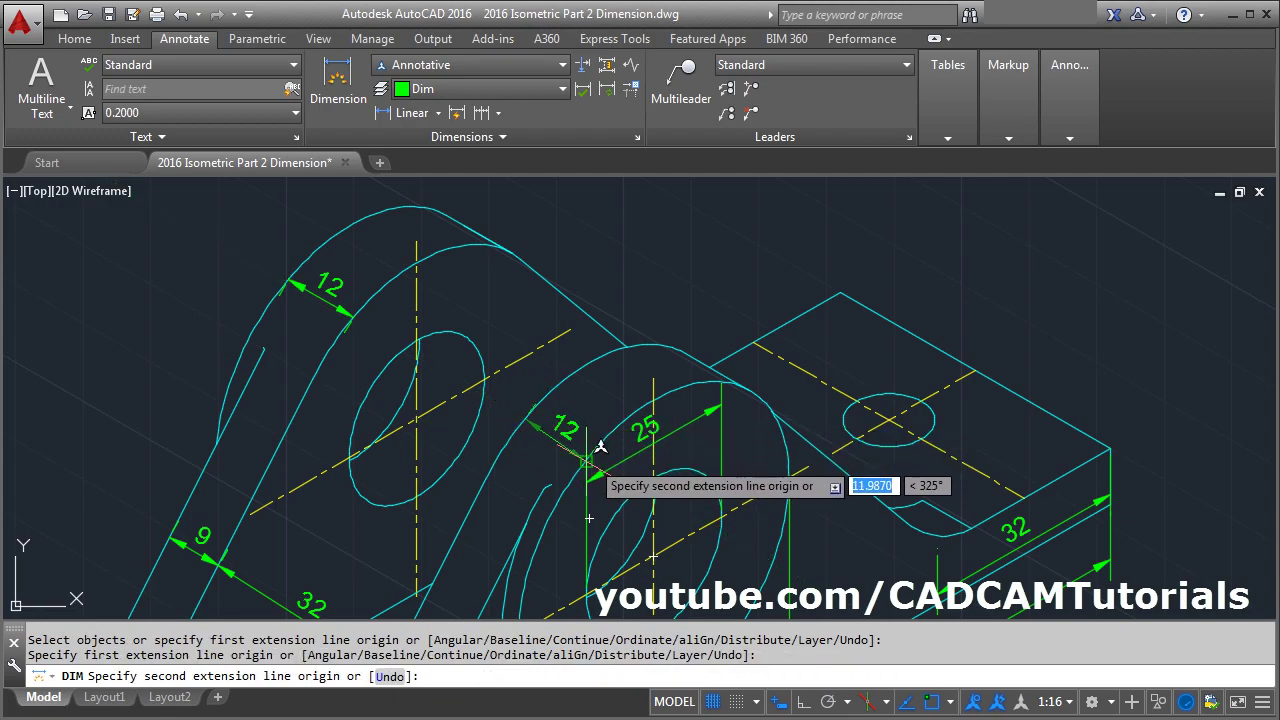
scroll(600, 446, "up", 5)
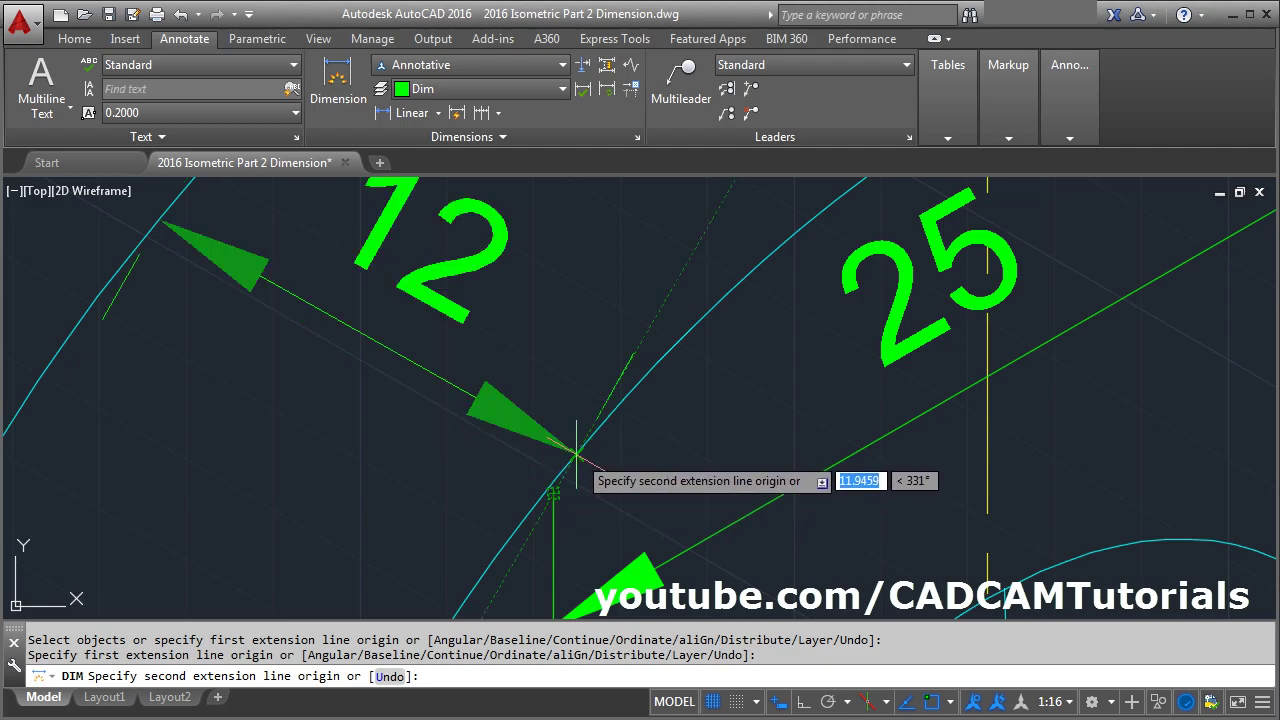
left_click(576, 455)
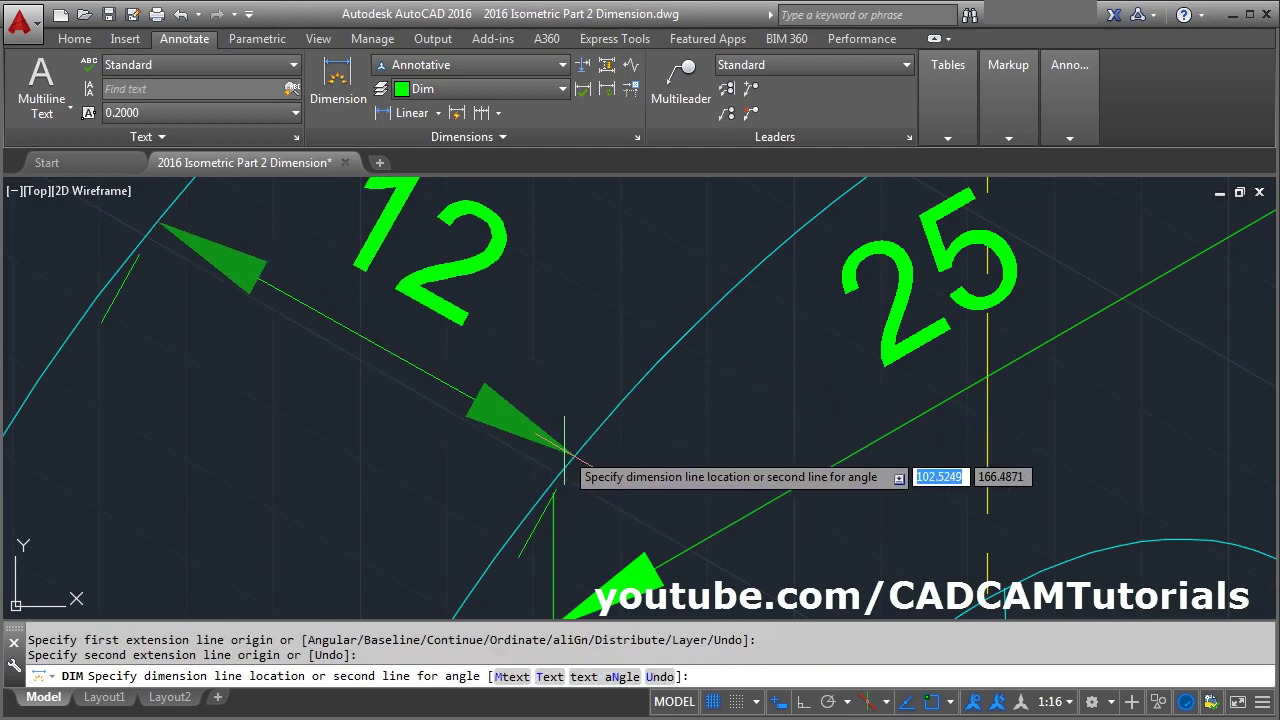
left_click(580, 447)
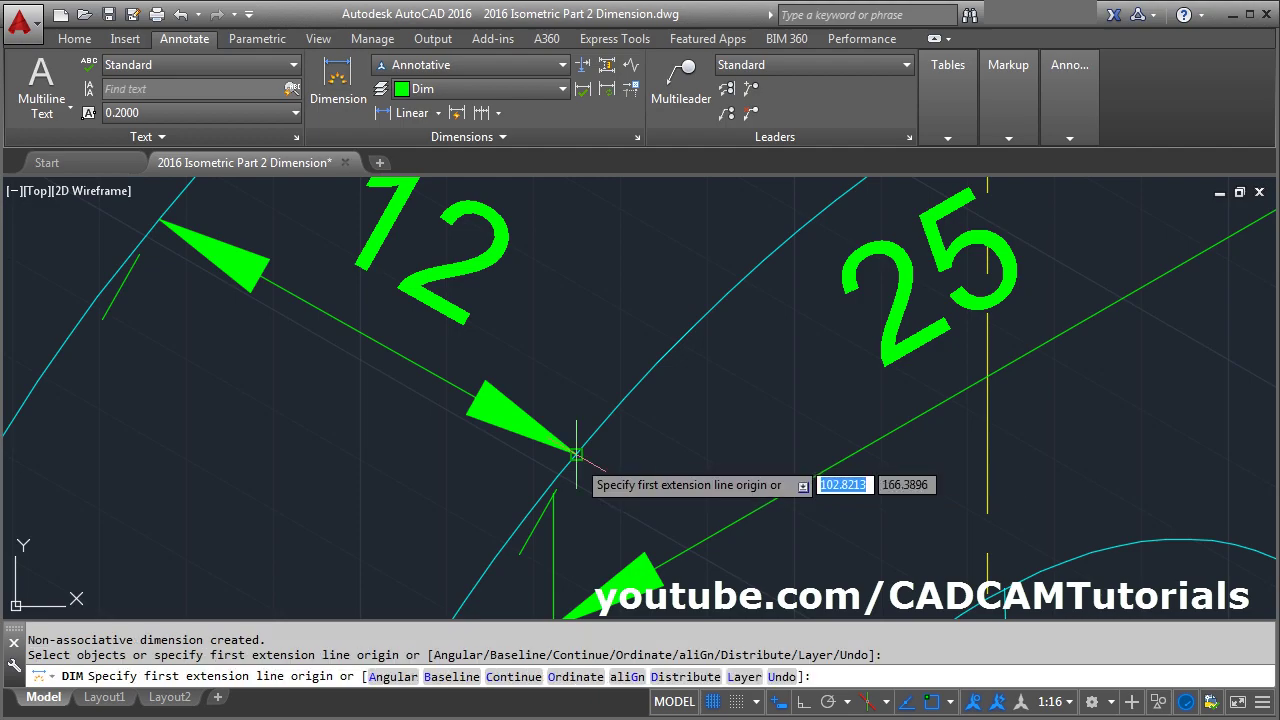
- Dimension the vertical distance from the lower end of the rear hole's sloping centre line down to the base edge between the ribs
scroll(580, 449, "down", 5)
scroll(448, 372, "down", 5)
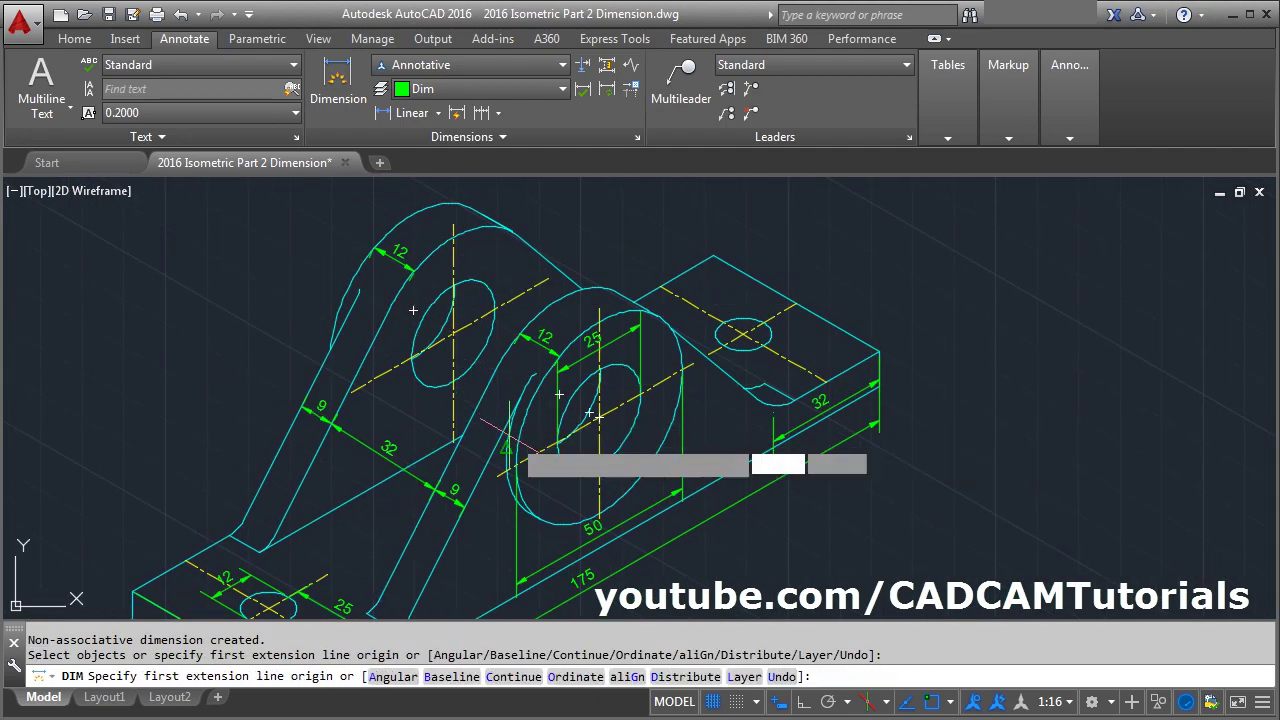
scroll(575, 520, "up", 4)
scroll(540, 470, "down", 3)
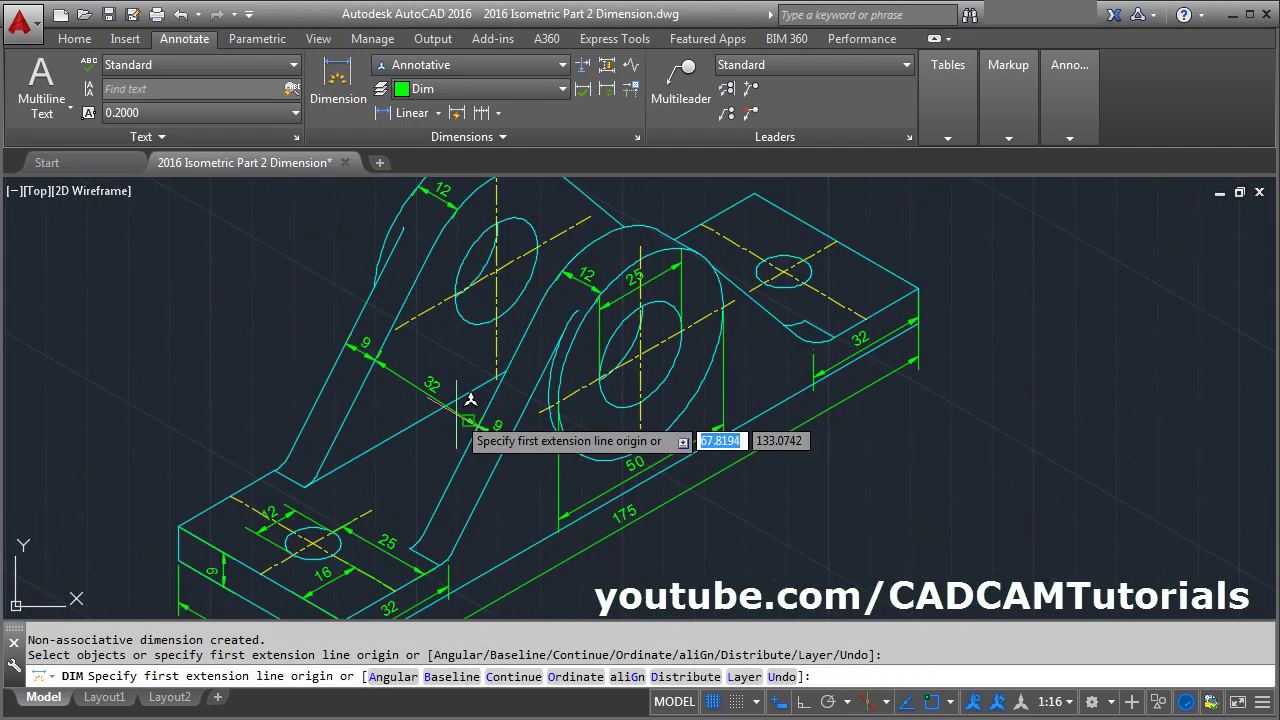
scroll(506, 410, "up", 6)
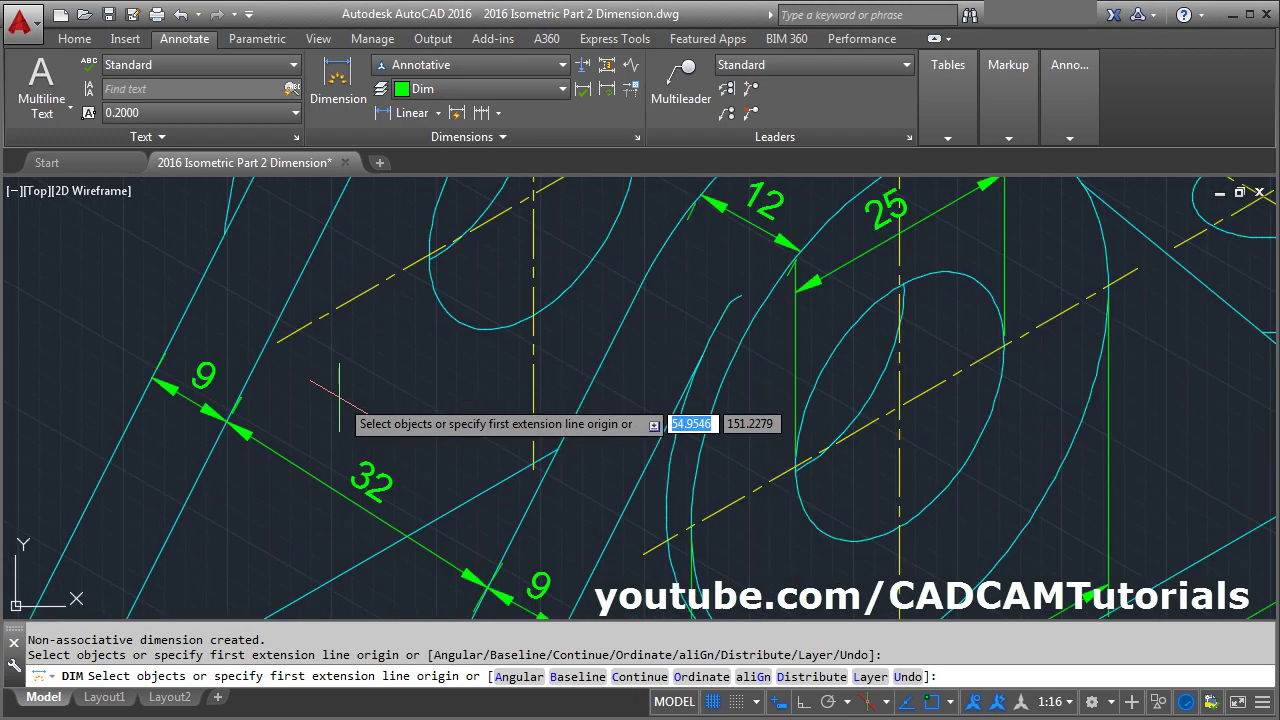
left_click(280, 345)
left_click(278, 342)
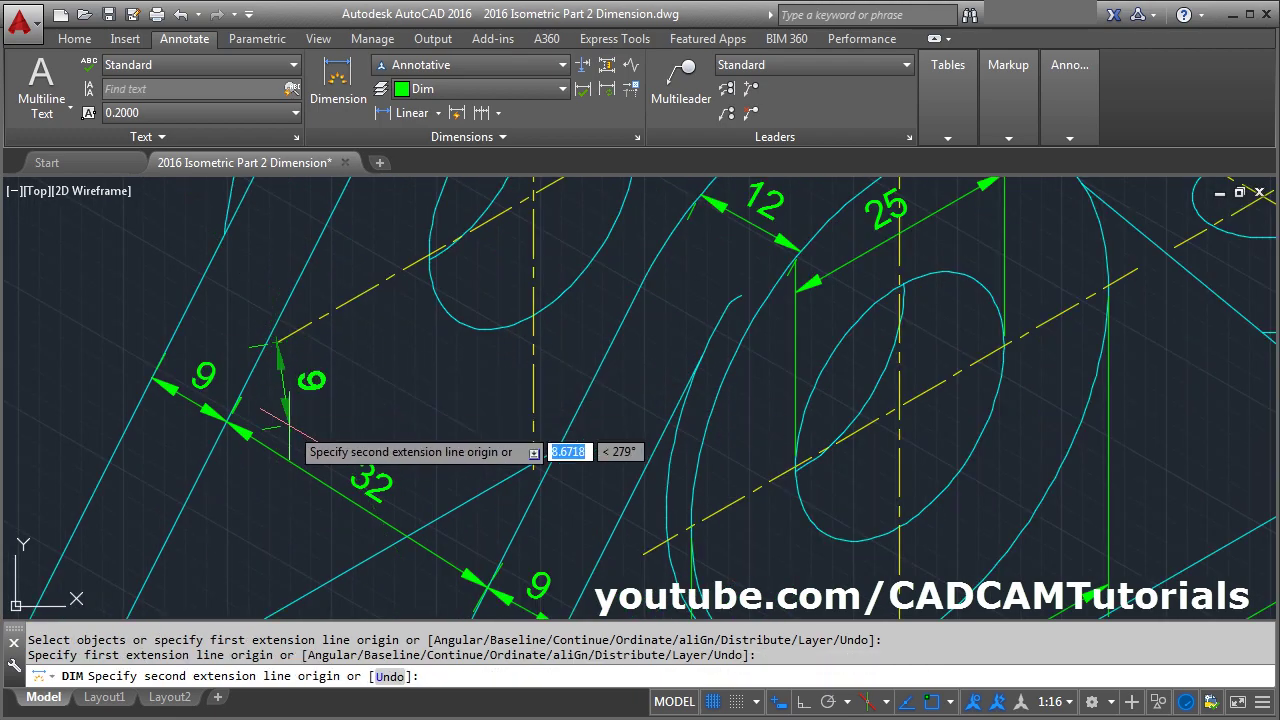
middle_click_drag(285, 528, 338, 485)
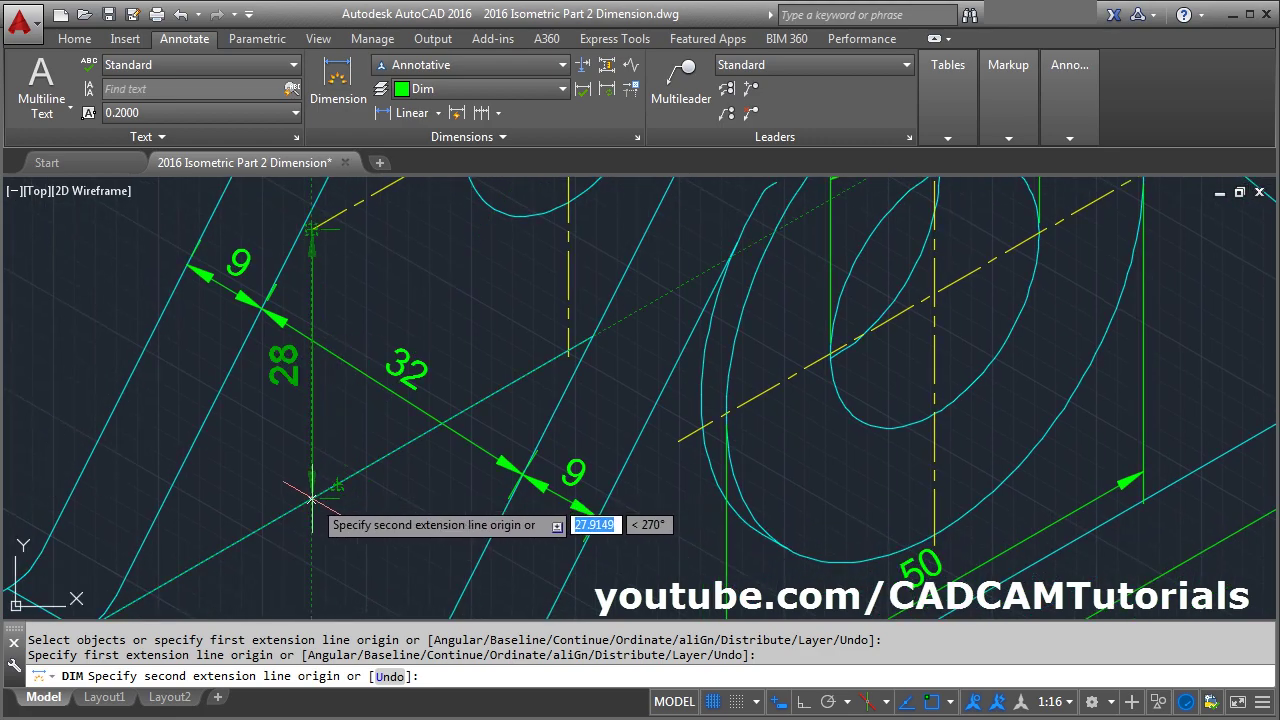
left_click(312, 497)
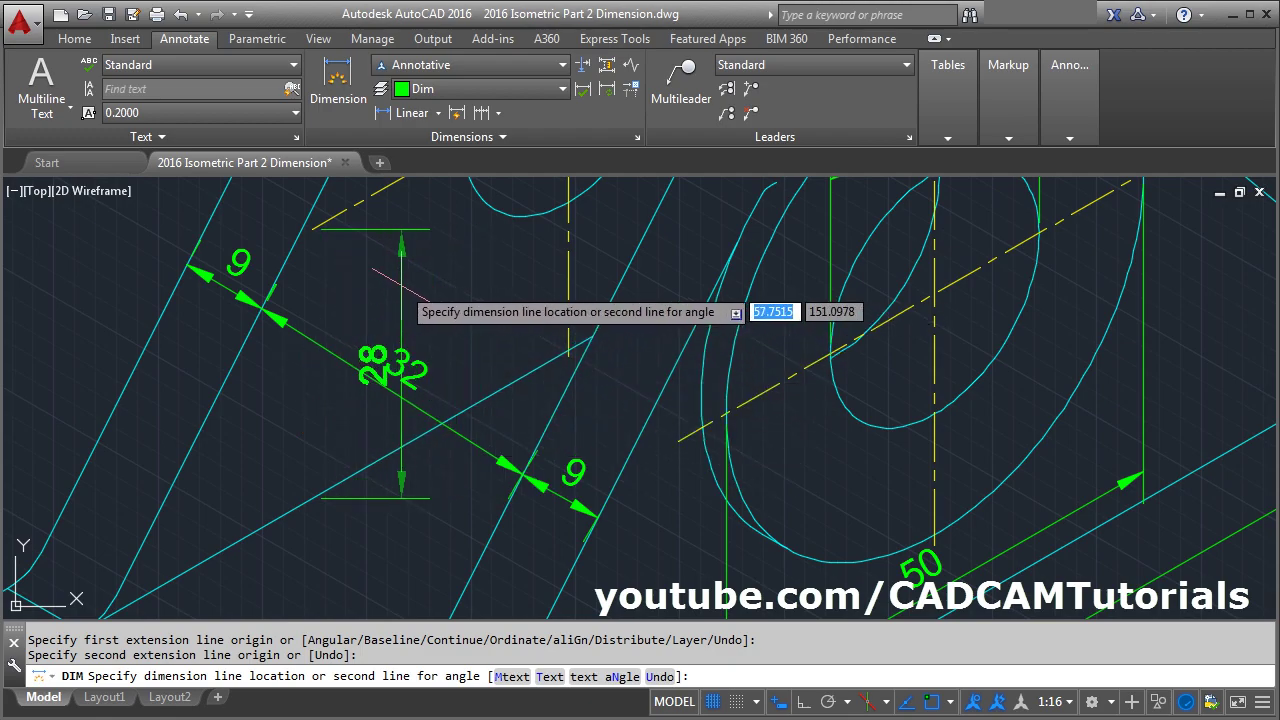
left_click(401, 375)
scroll(488, 365, "down", 5)
scroll(434, 429, "up", 3)
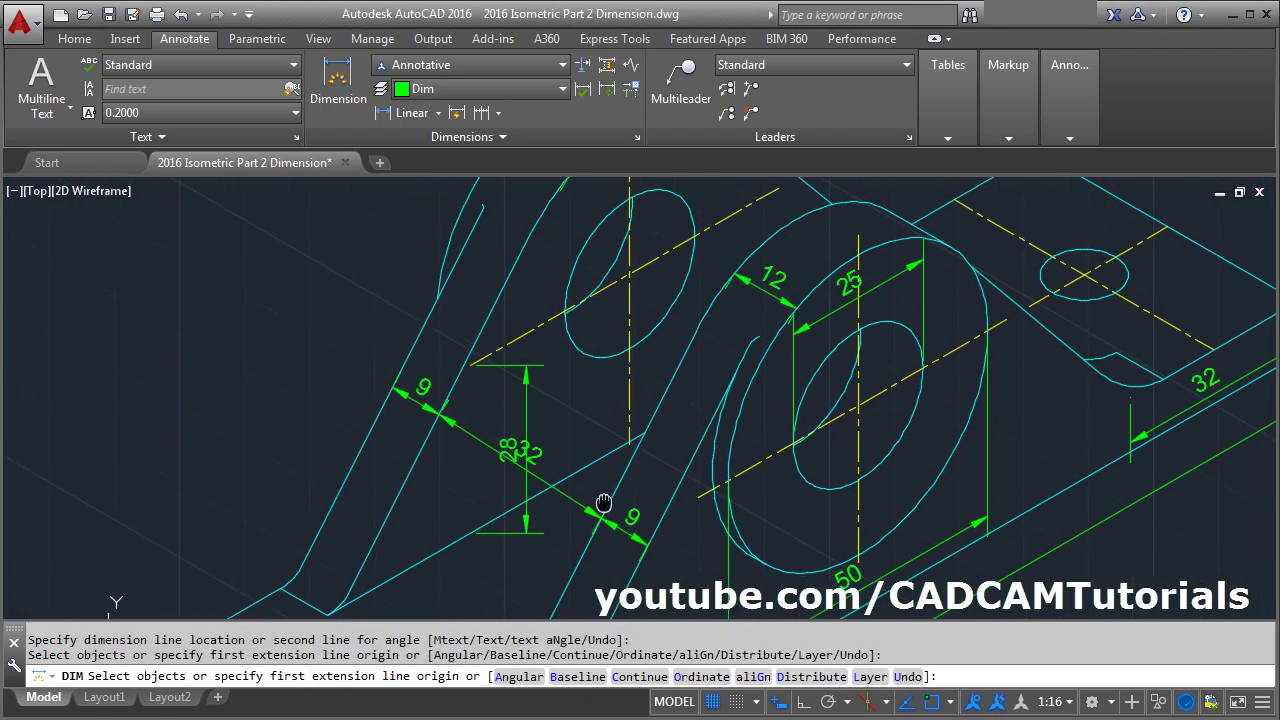
scroll(600, 500, "down", 1)
key("Return")
key("Escape")
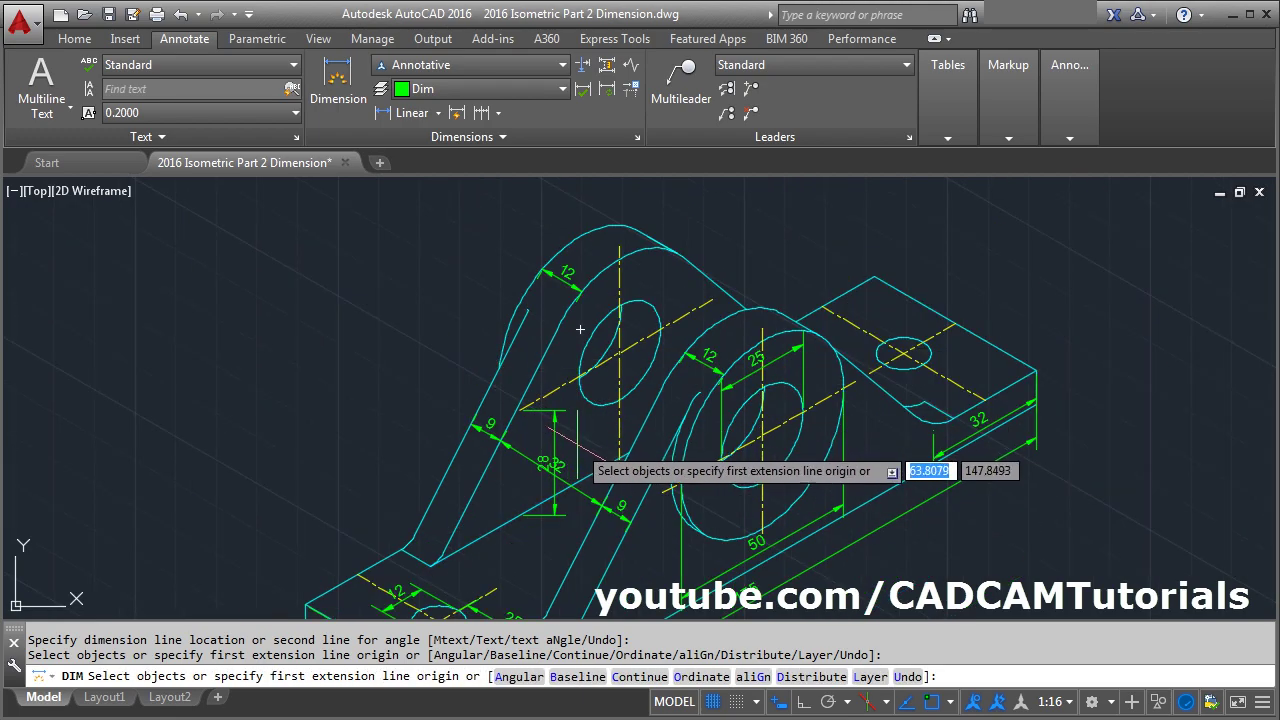
key("Escape")
scroll(561, 463, "down", 1)
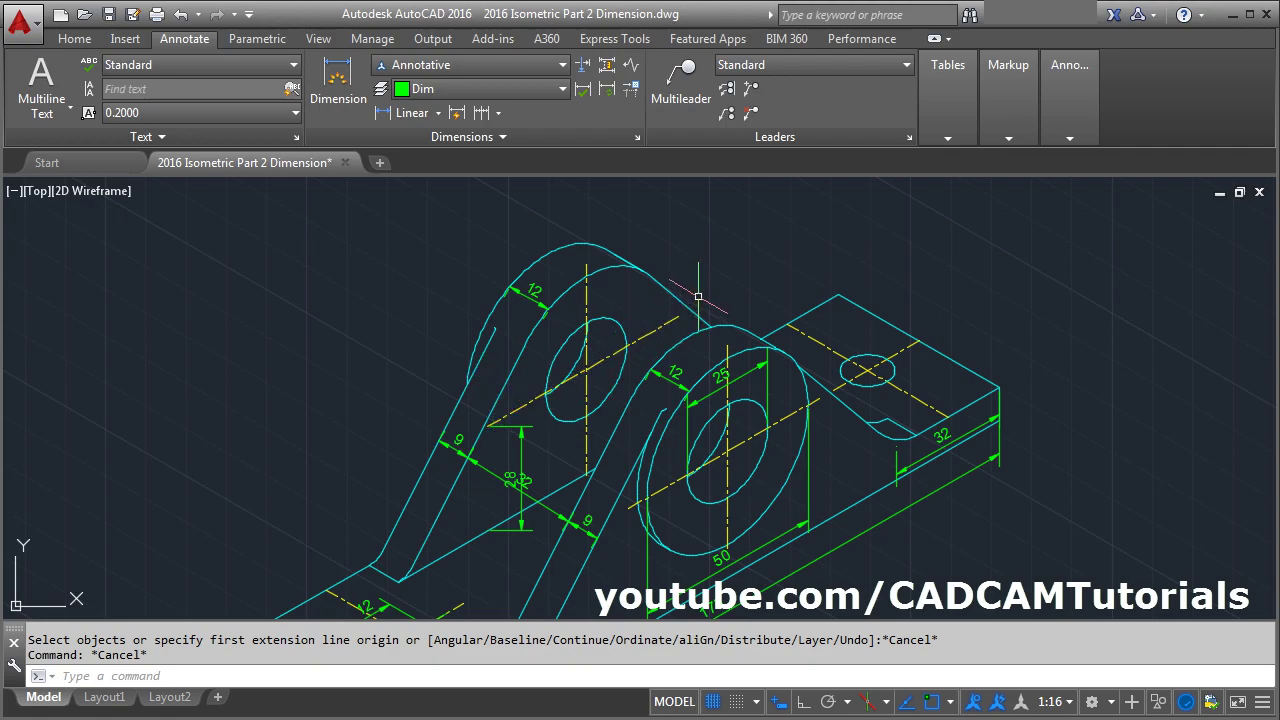
- Oblique the vertical dimension between the rear hole's centre line and the base at 30 degrees
left_click(466, 137)
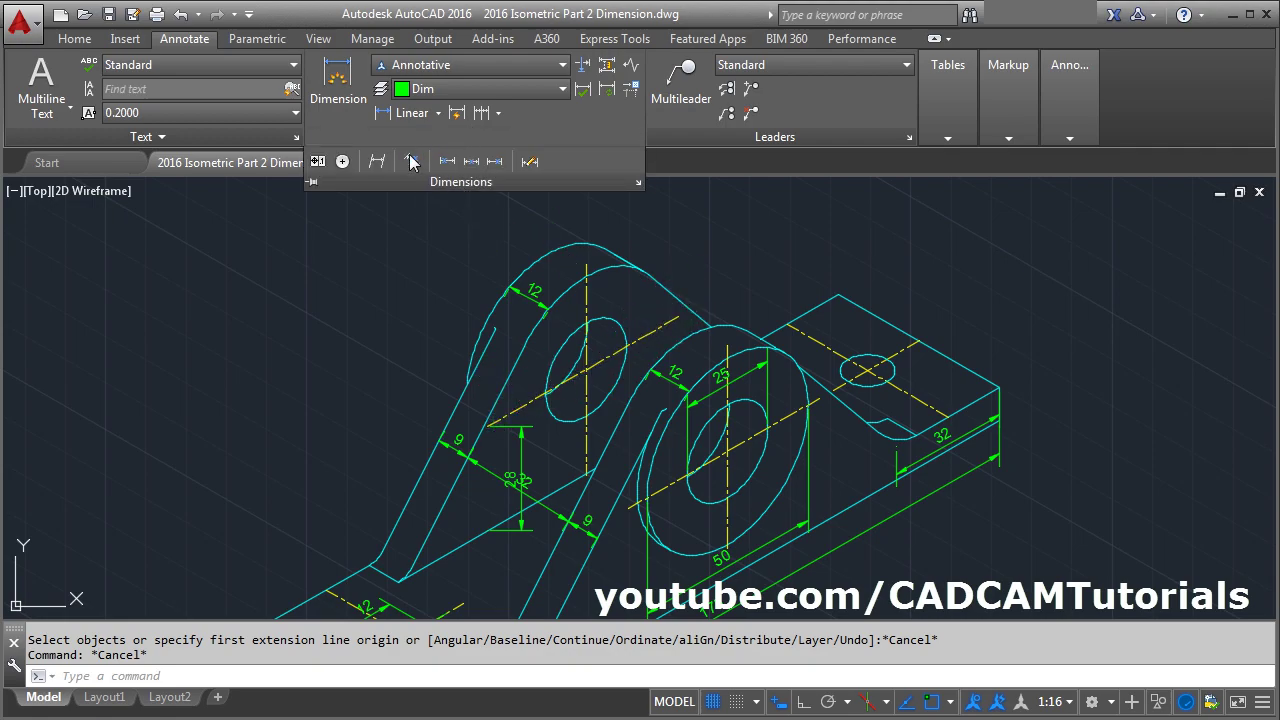
left_click(377, 161)
left_click(519, 463)
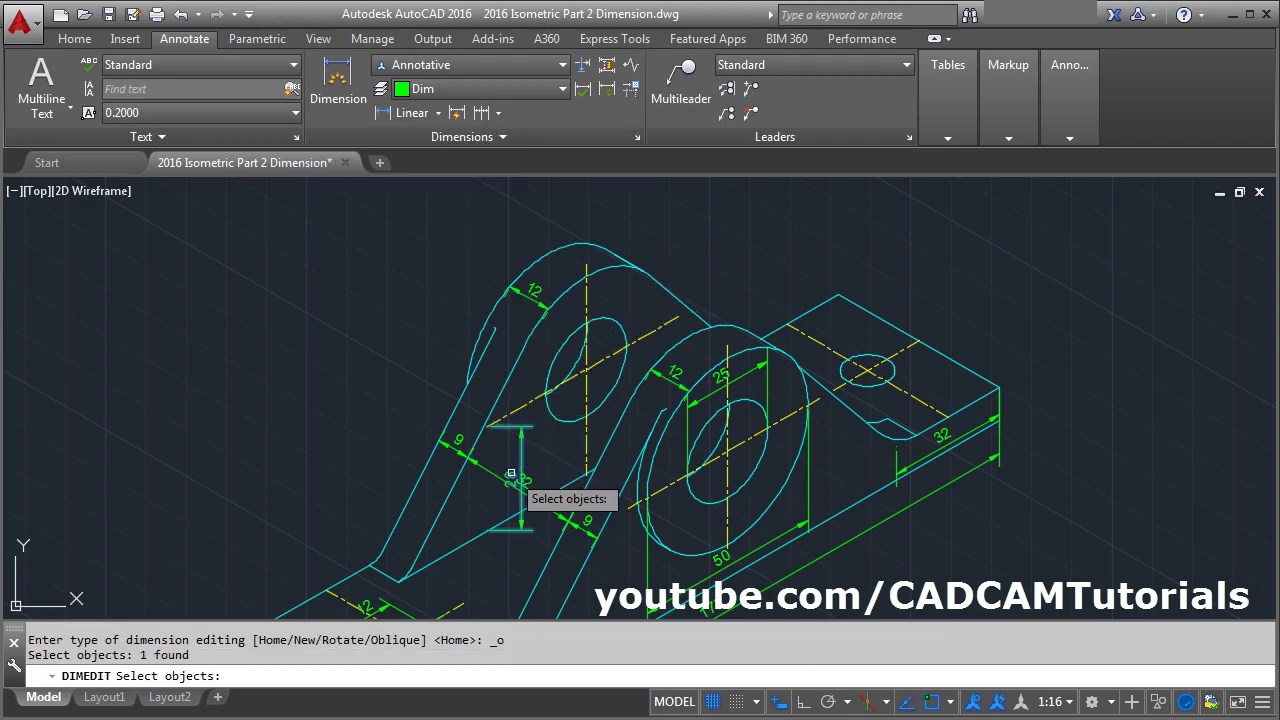
key("Return")
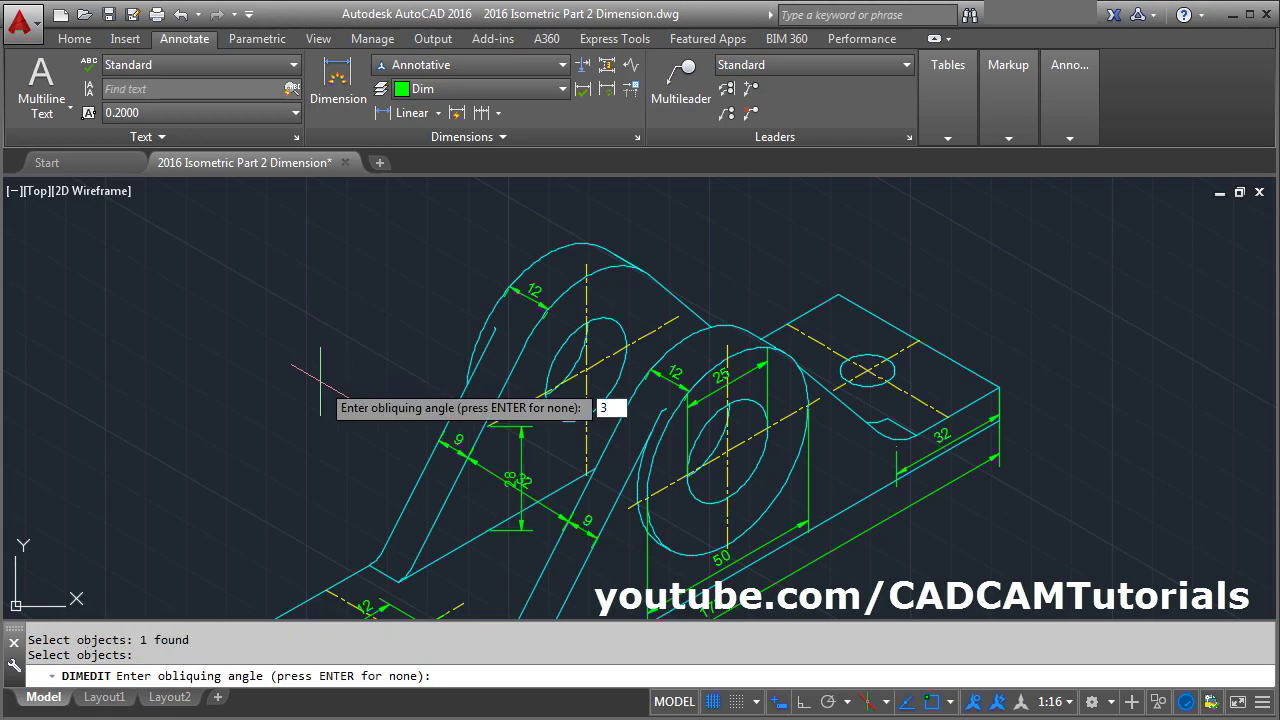
key("Return")
- Shift the vertical dimension's line and text away from the rear rib so its text clears the rib gap dimension's text
scroll(438, 435, "up", 4)
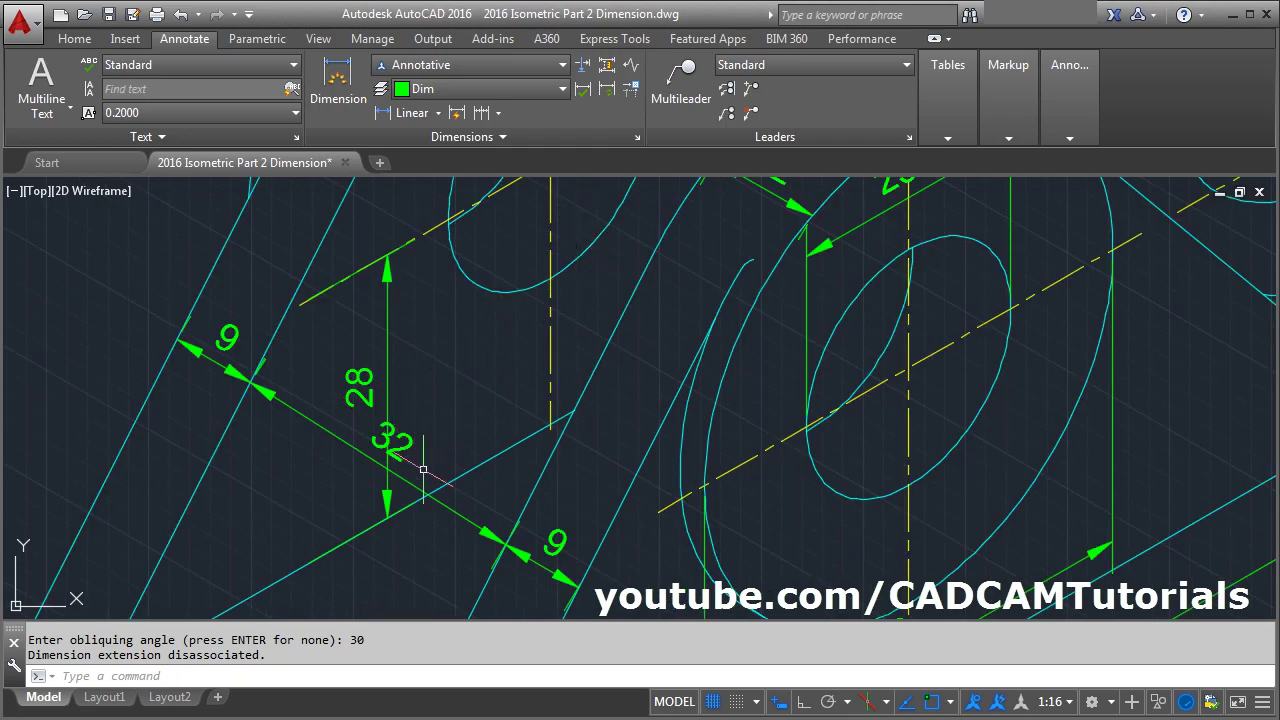
left_click(391, 374)
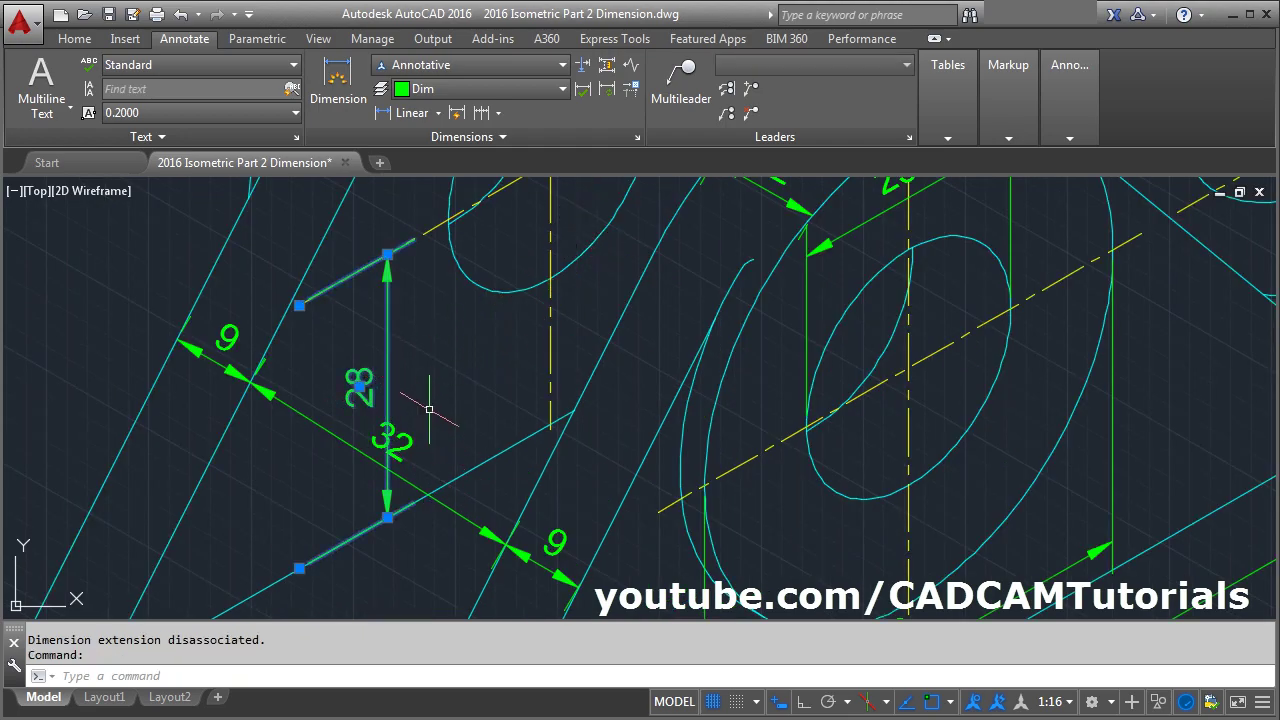
left_click(359, 386)
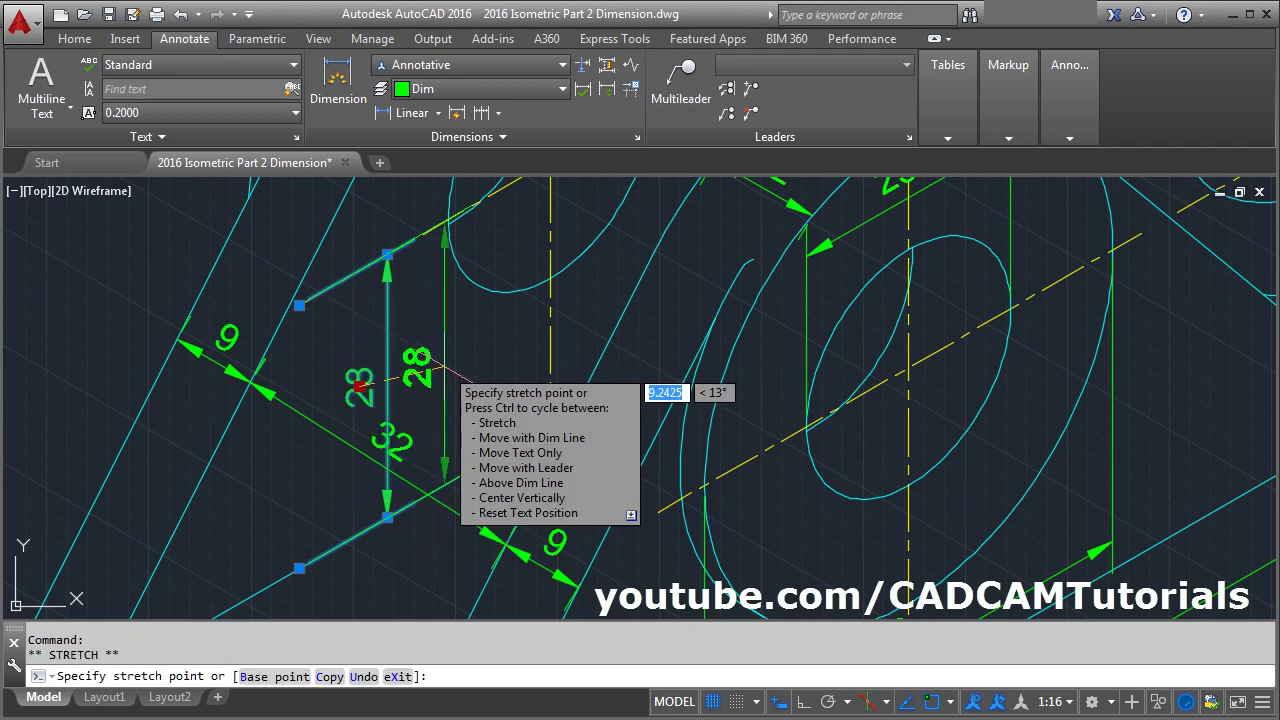
left_click(440, 366)
key("Escape")
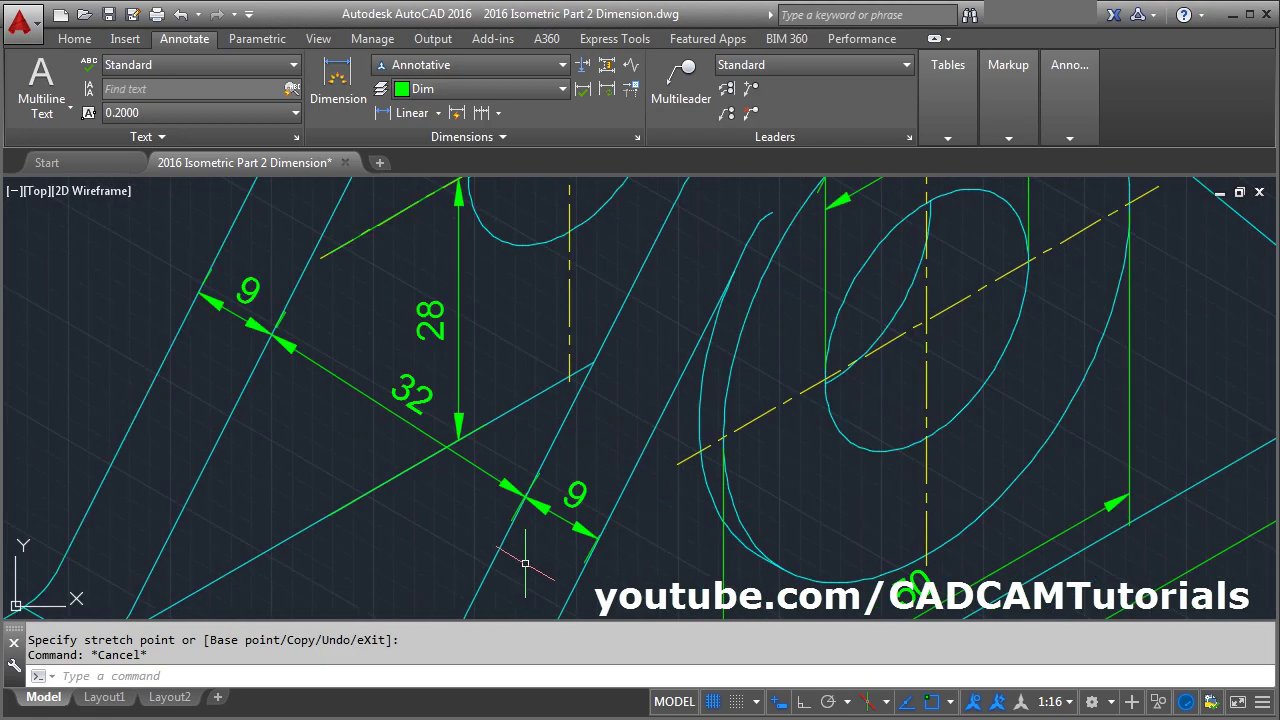
- Oblique the rib gap dimension and both 9 mm rib dimensions along the rear rib's slope, picking two points on its straight edge as the angle
scroll(514, 551, "up", 4)
middle_click_drag(586, 400, 583, 432)
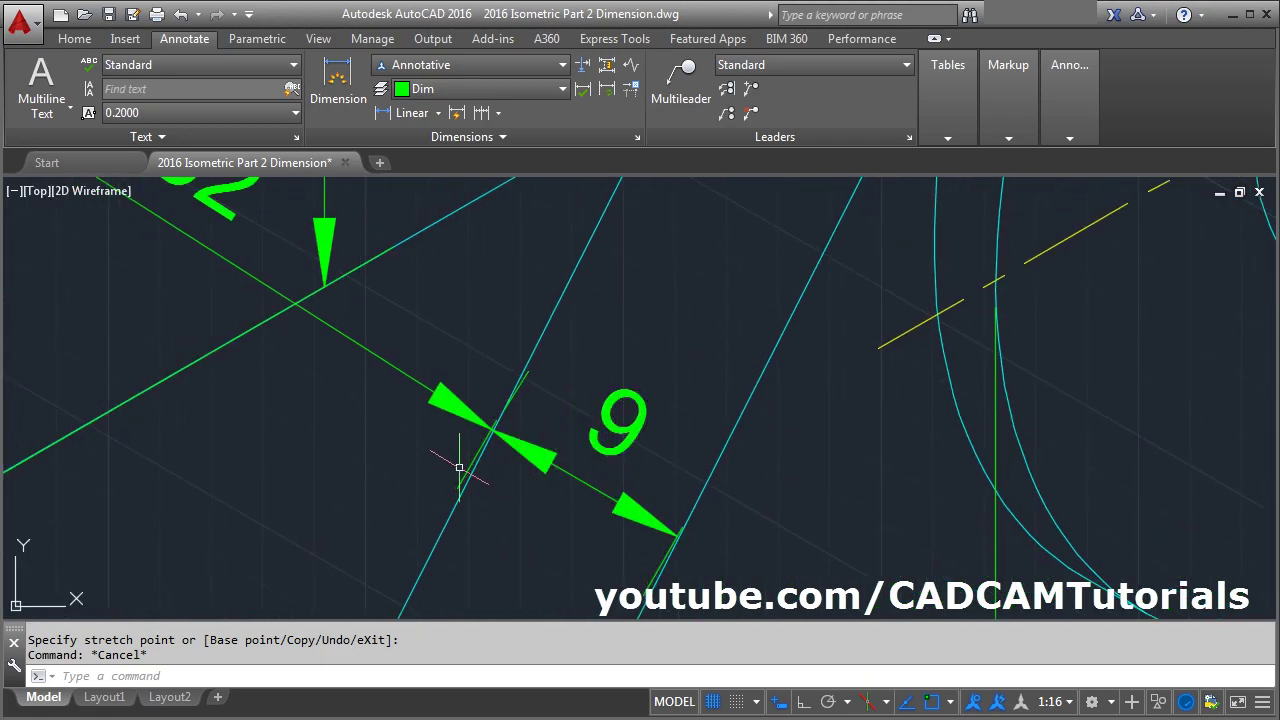
scroll(533, 450, "down", 4)
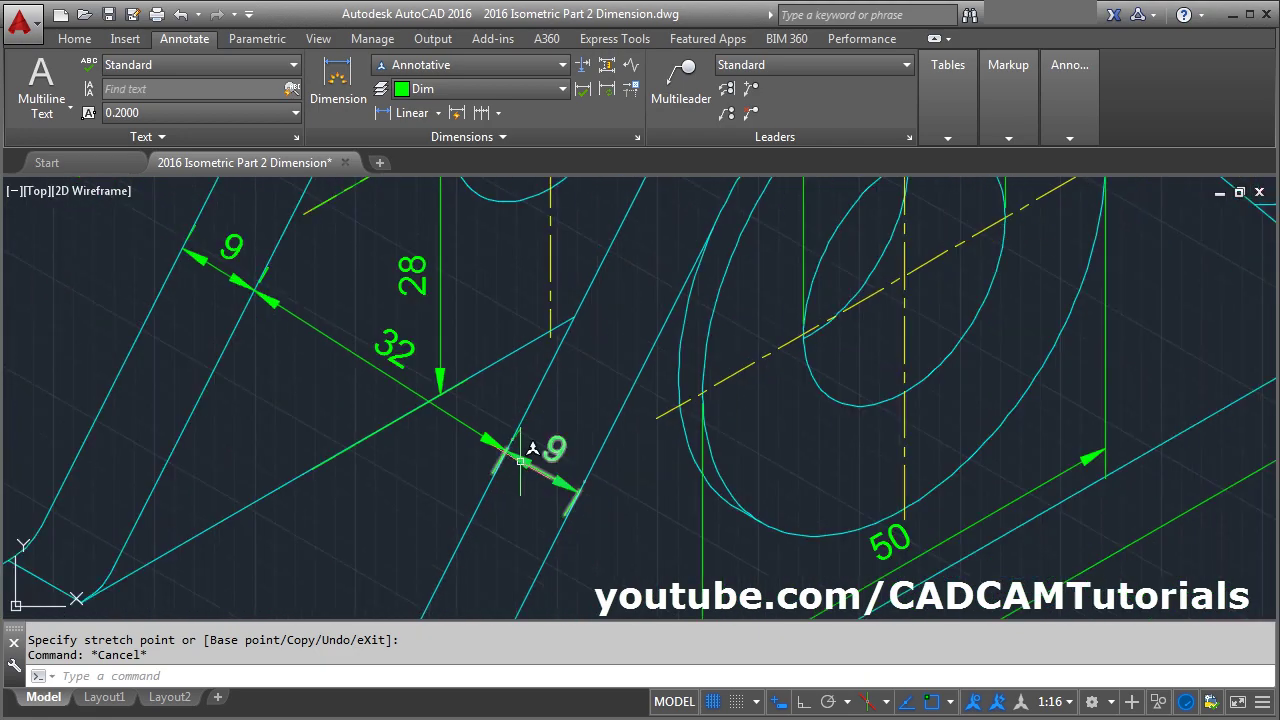
left_click(455, 140)
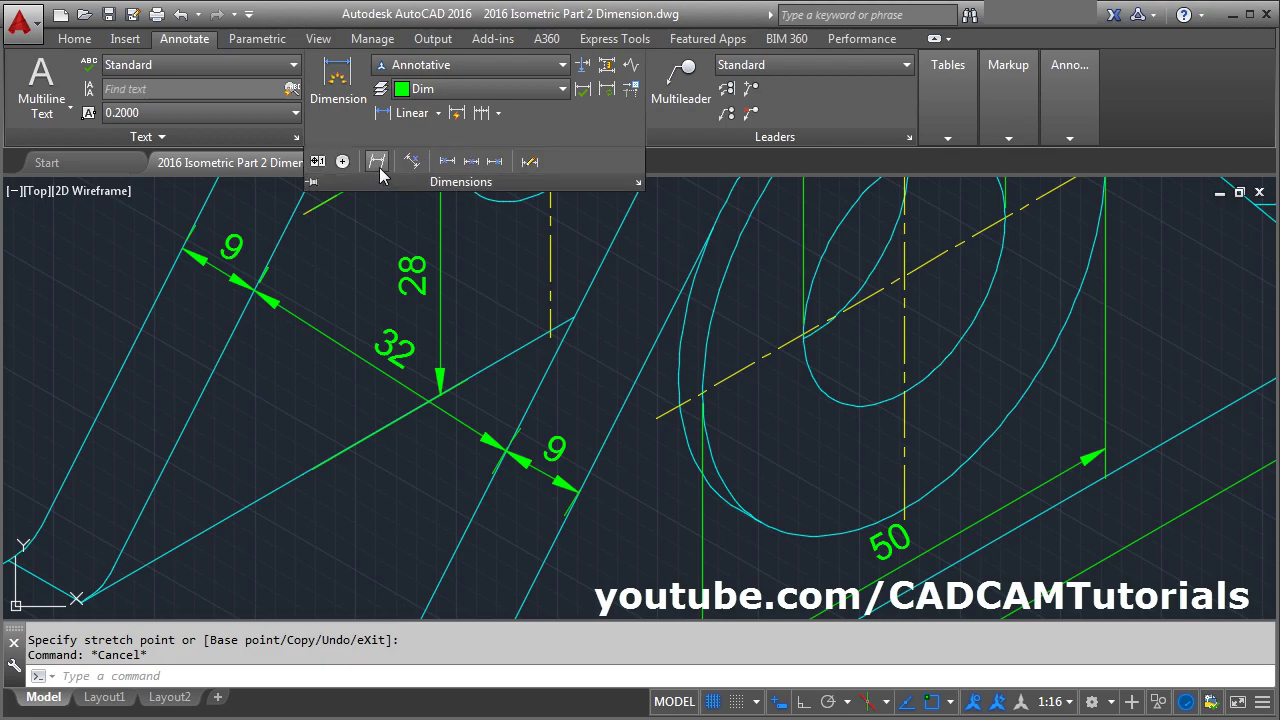
left_click(379, 168)
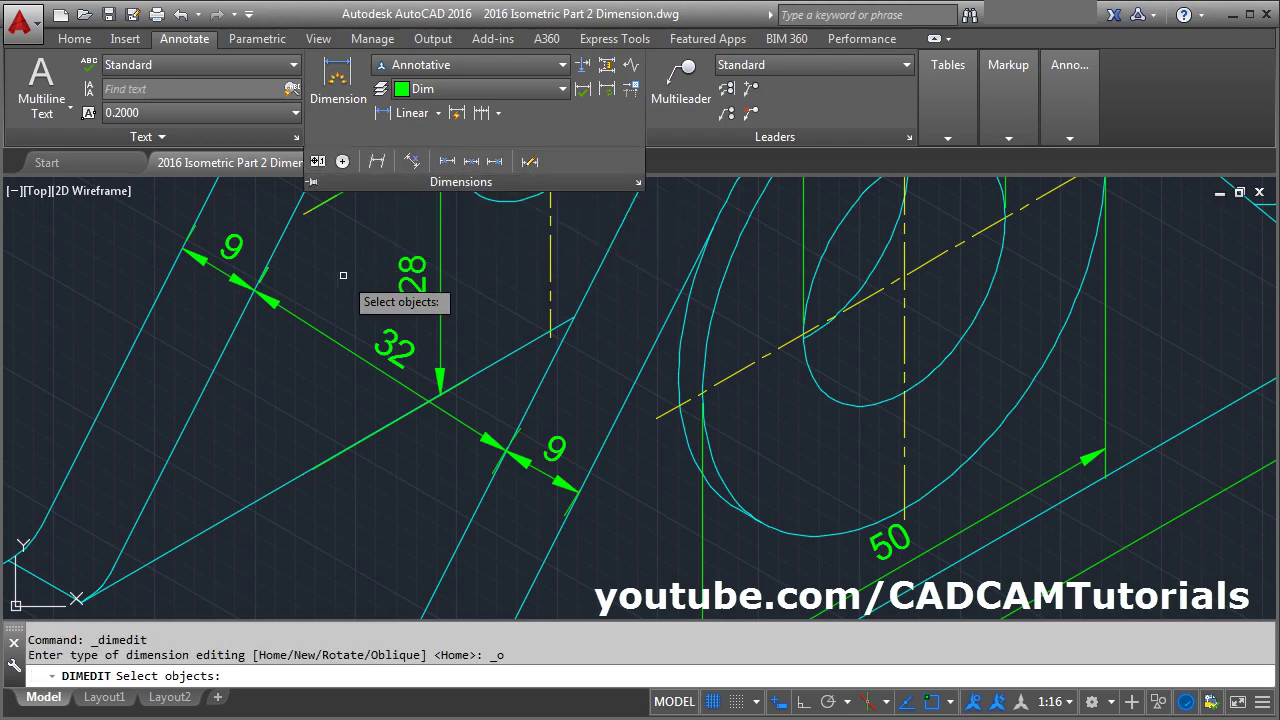
left_click(232, 275)
left_click(378, 360)
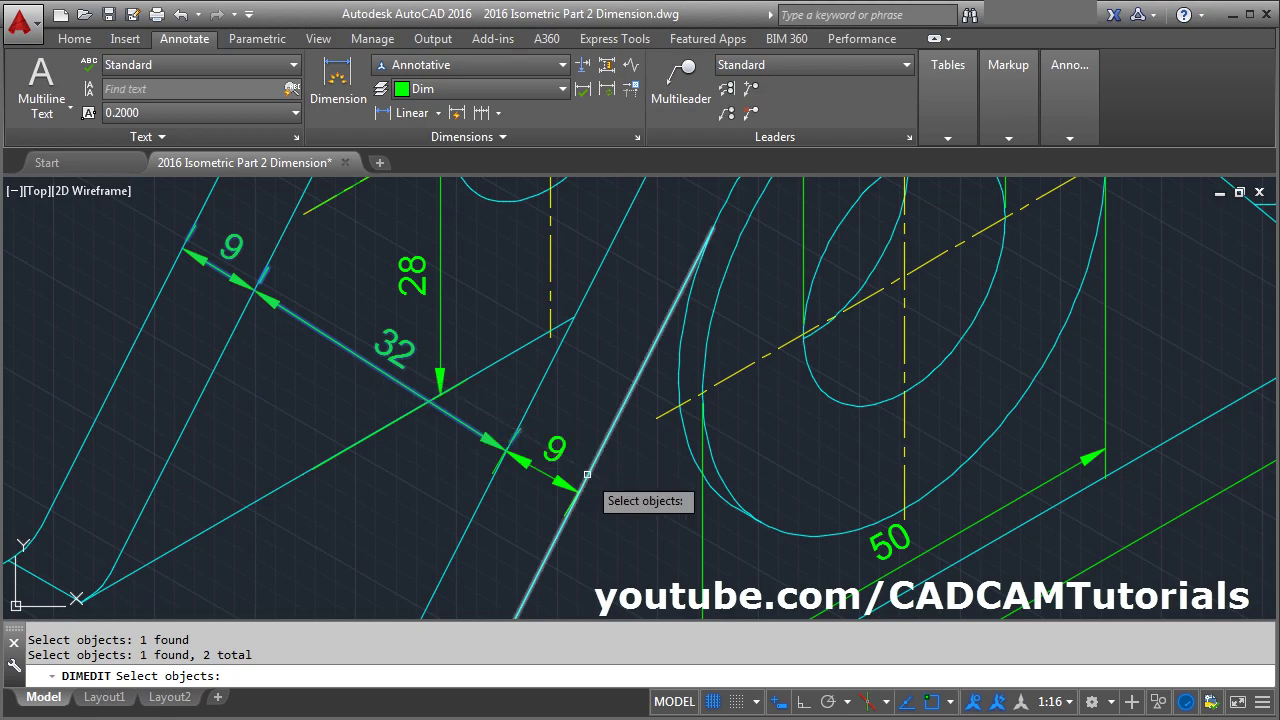
left_click(550, 453)
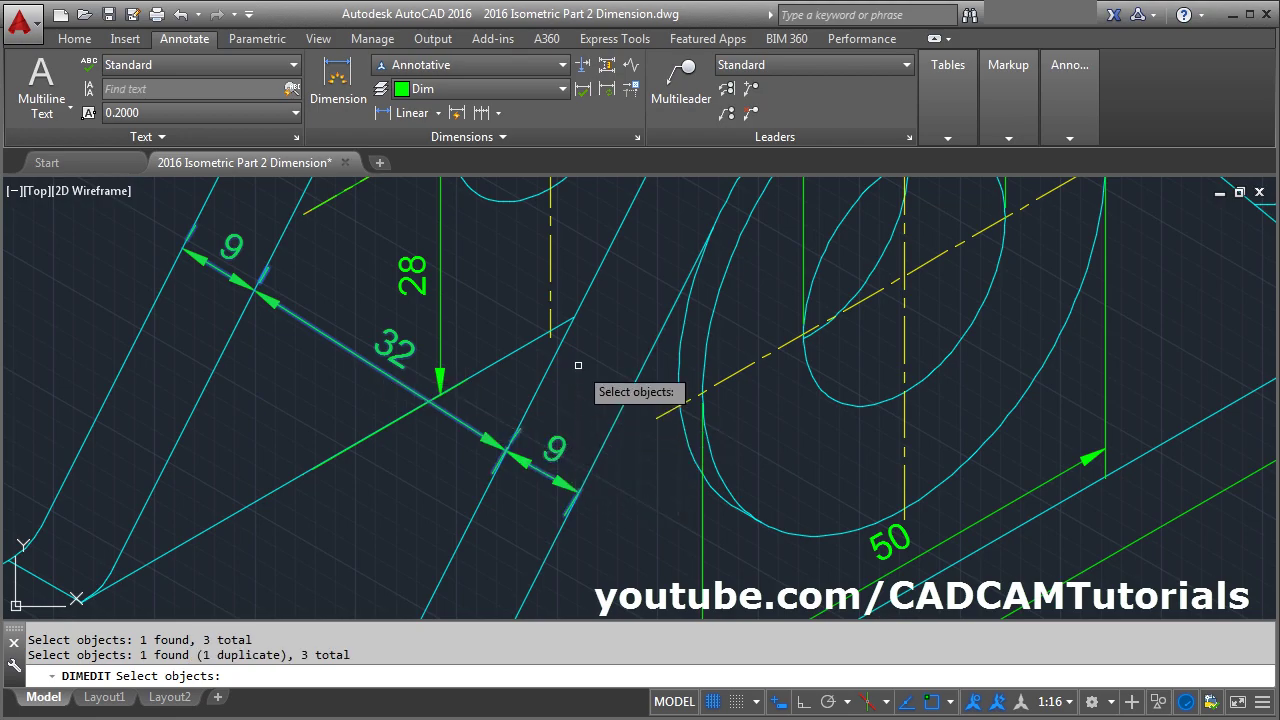
scroll(575, 365, "down", 2)
key("Return")
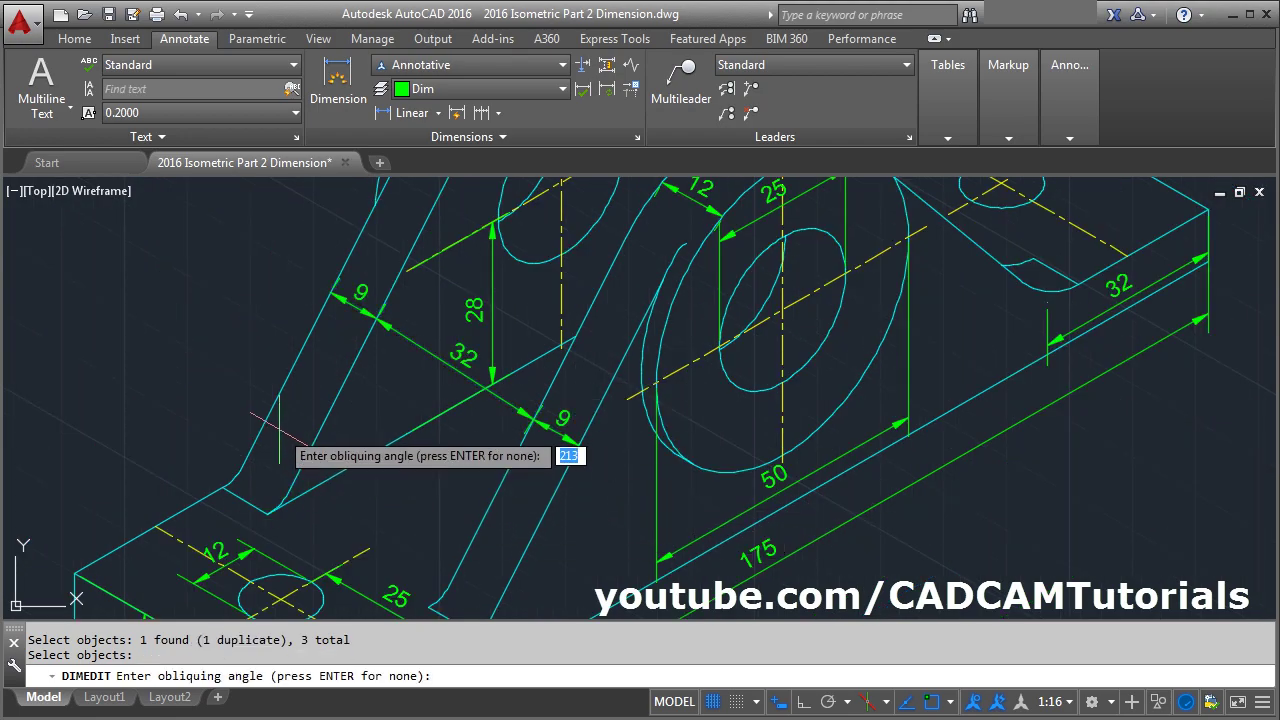
scroll(290, 430, "up", 2)
scroll(385, 385, "down", 2)
scroll(386, 345, "up", 2)
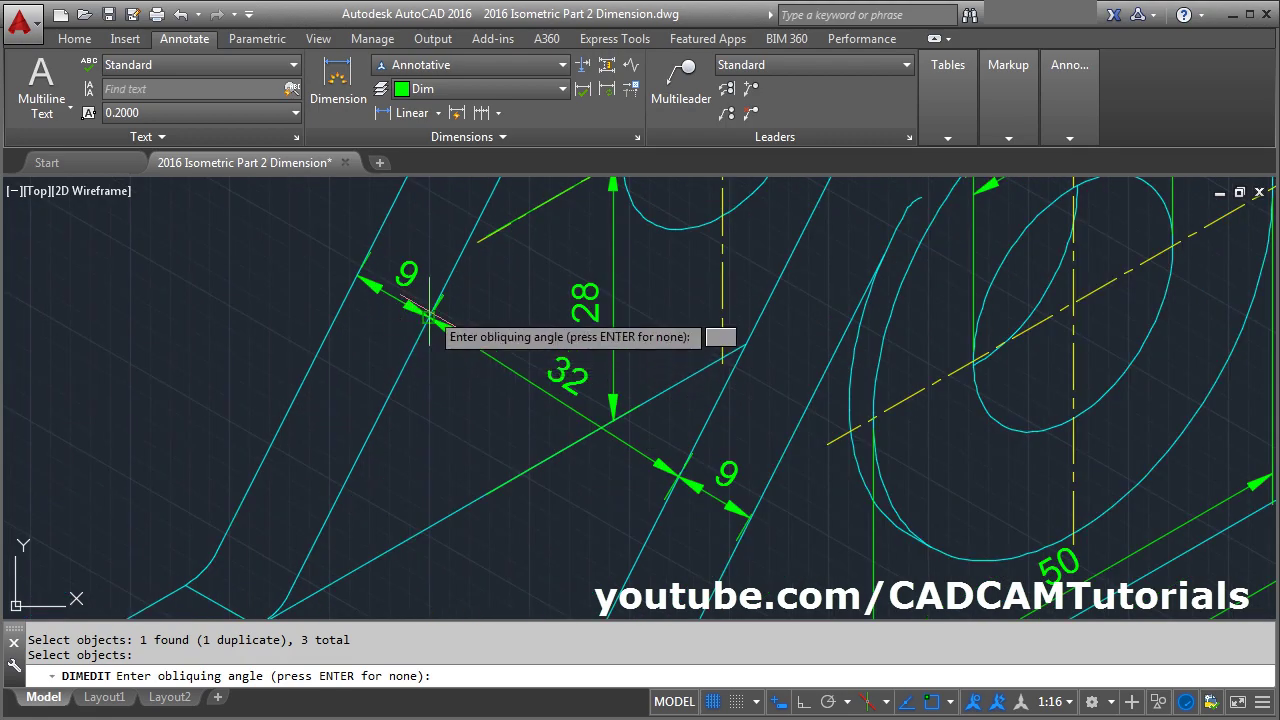
scroll(418, 385, "down", 3)
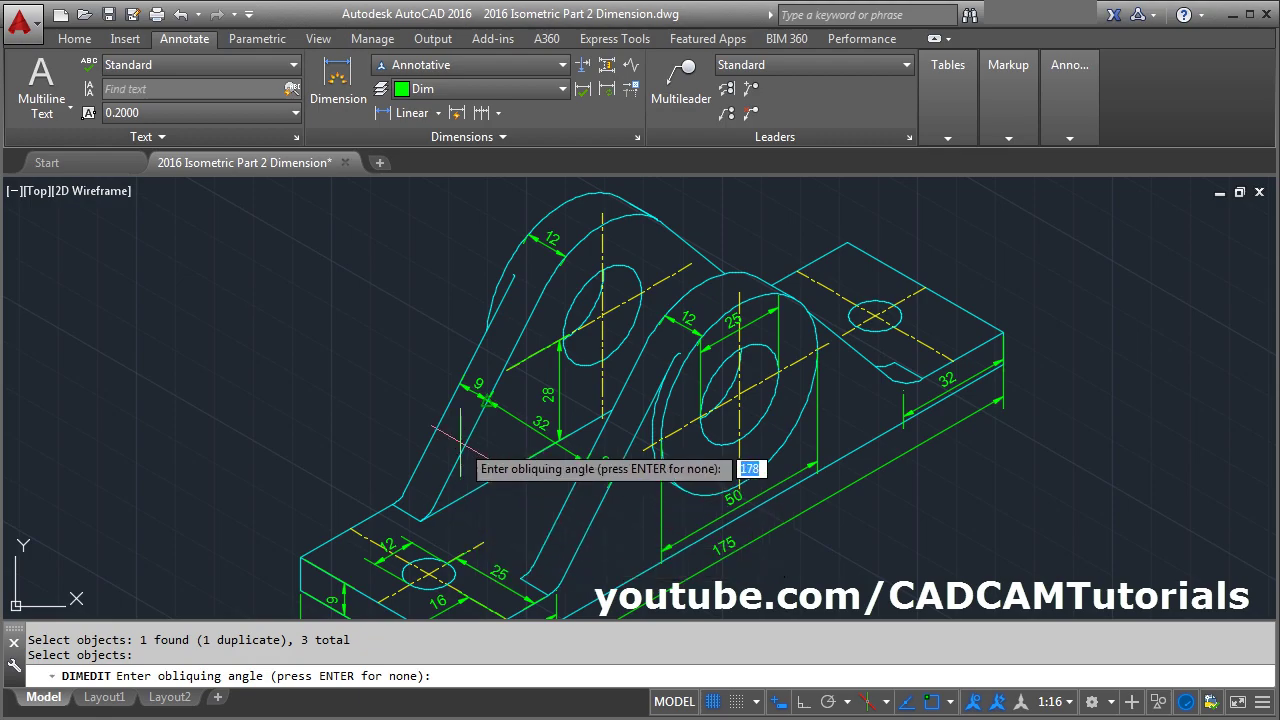
scroll(485, 505, "up", 3)
scroll(460, 580, "down", 1)
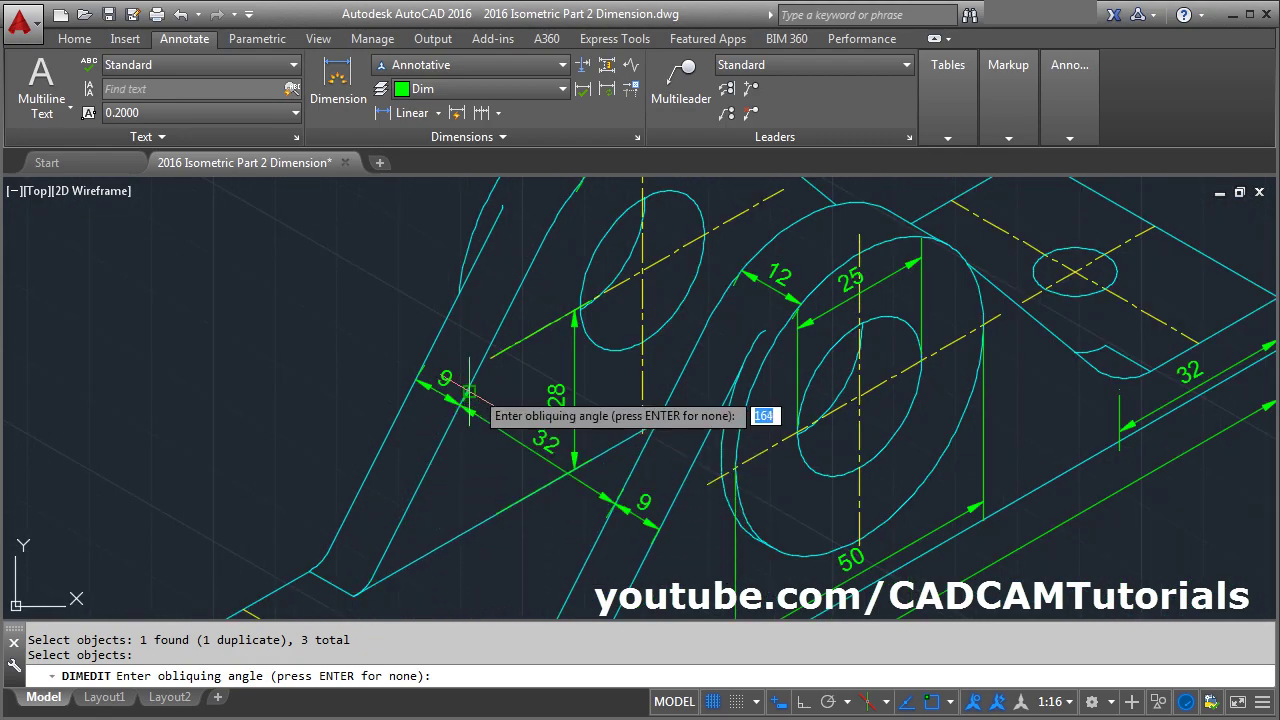
scroll(378, 577, "up", 2)
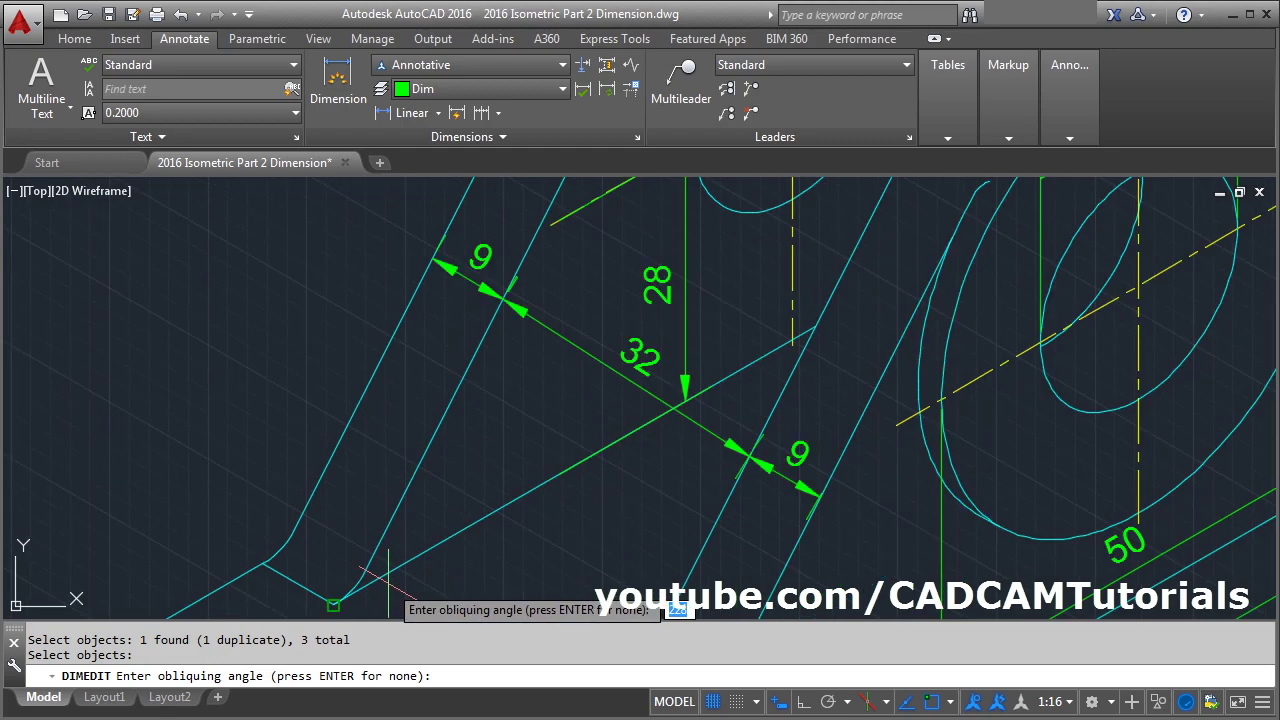
left_click(375, 576)
scroll(380, 540, "down", 2)
scroll(423, 462, "down", 2)
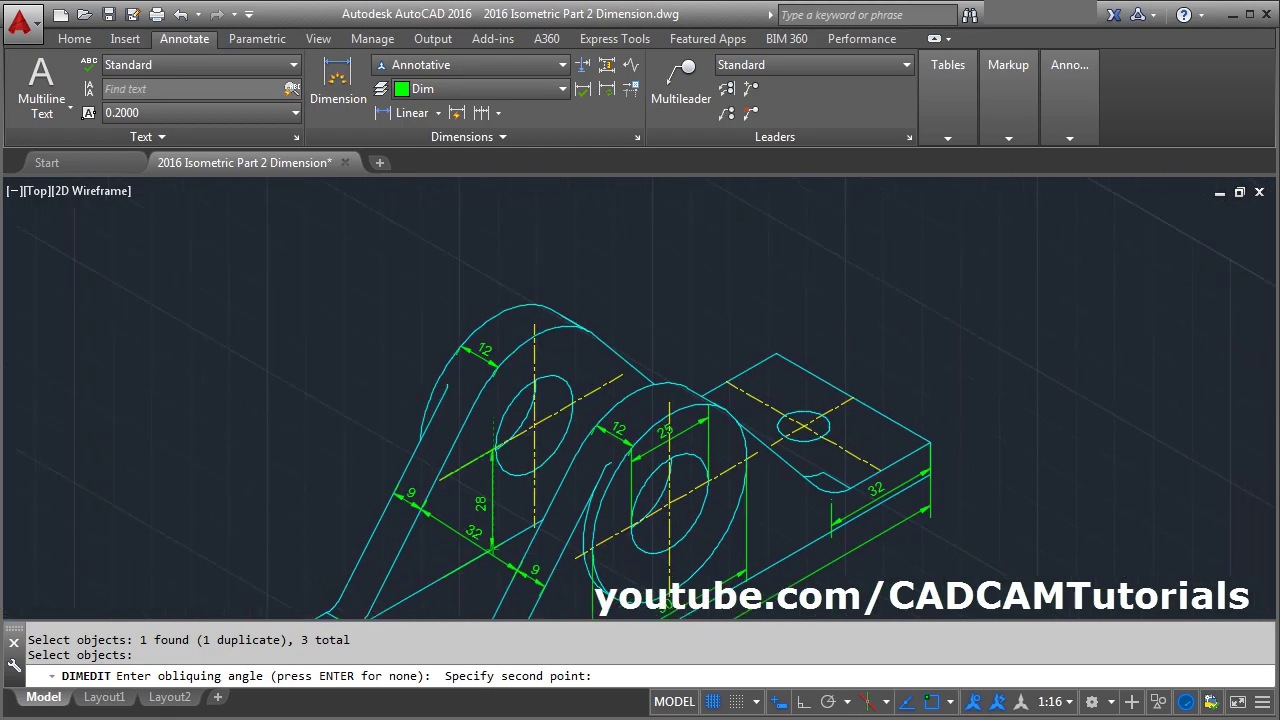
scroll(430, 510, "up", 5)
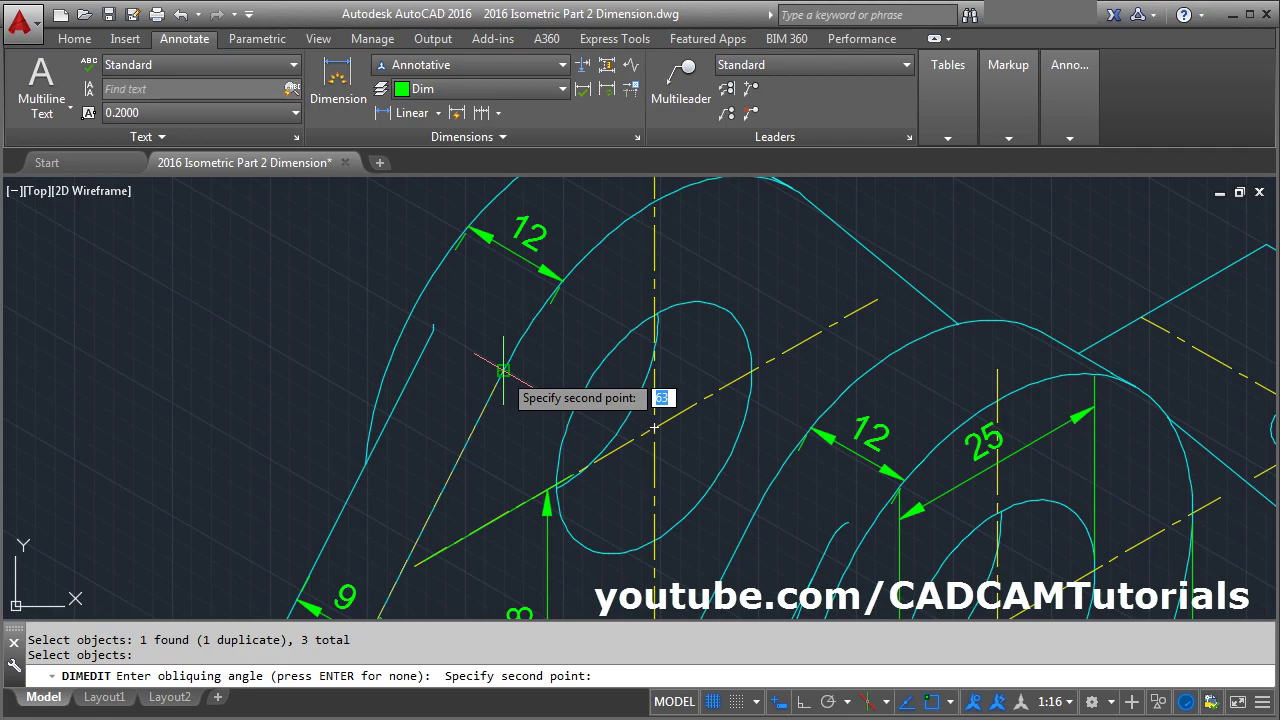
left_click(503, 370)
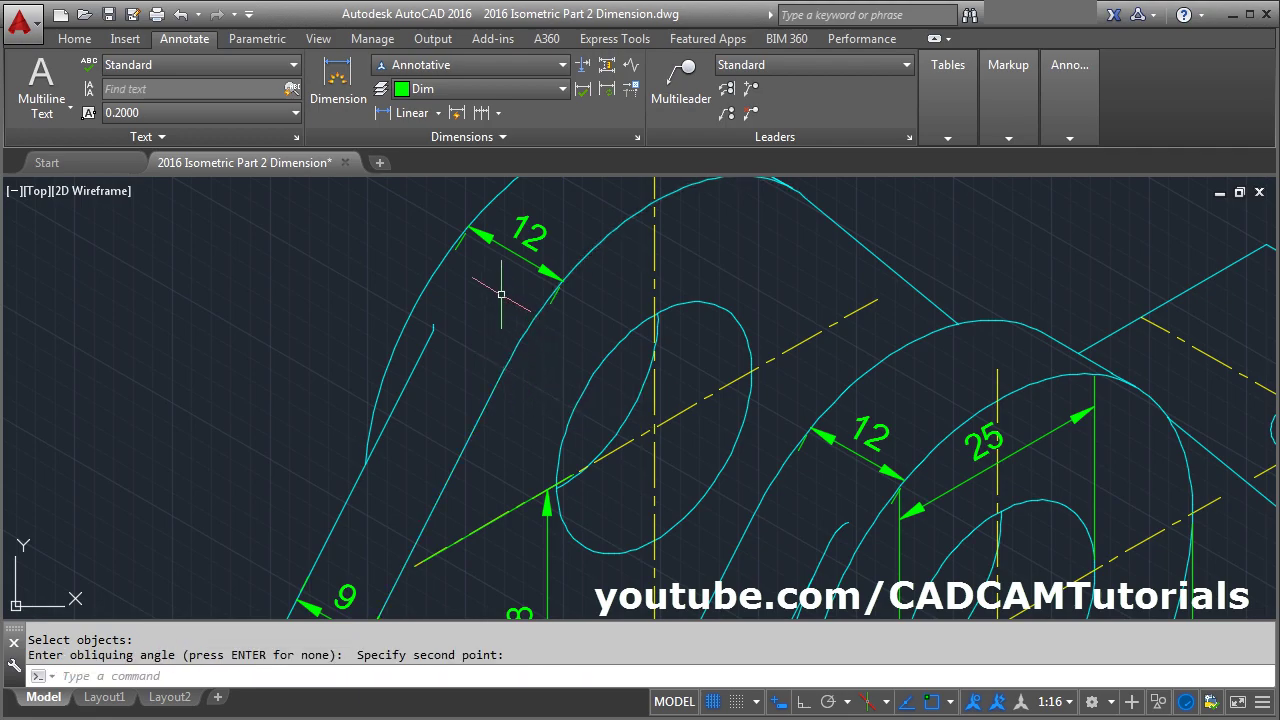
scroll(501, 295, "down", 4)
scroll(426, 485, "up", 8)
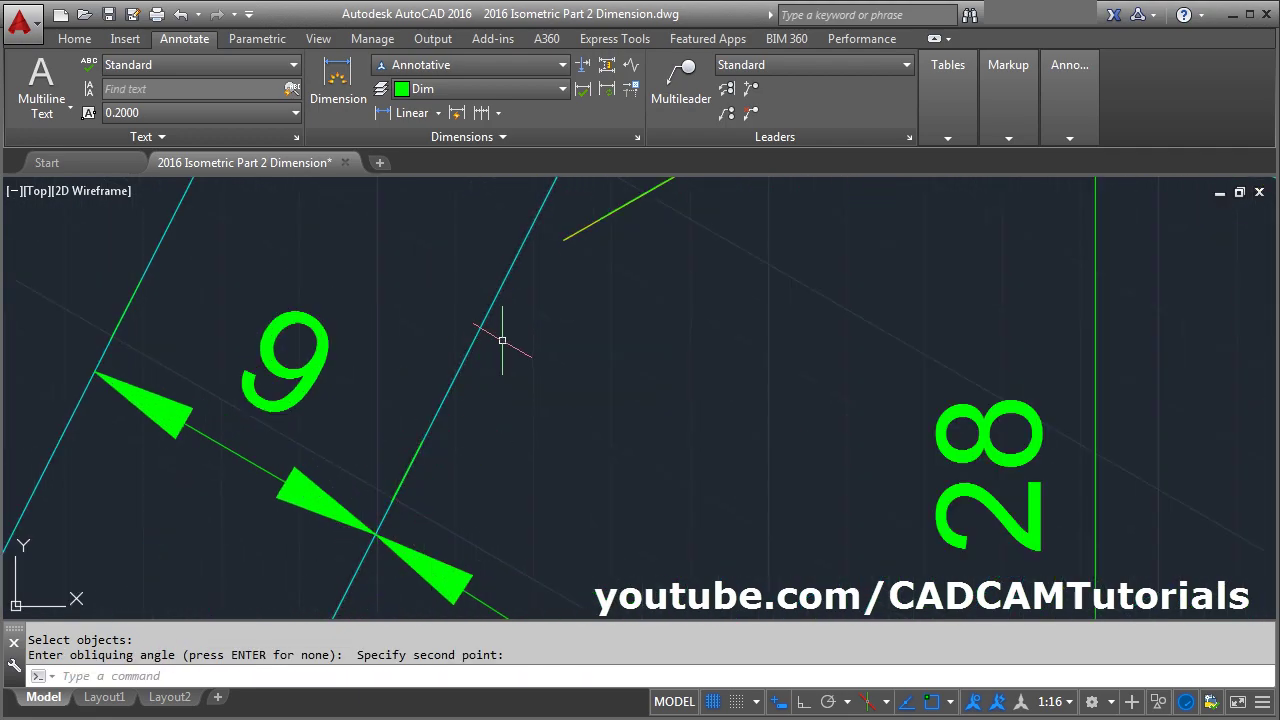
scroll(510, 242, "down", 5)
- Check the reference picture for the remaining annotations and make Annotative the current multileader style
middle_click(478, 445)
middle_click(478, 445)
key("alt+Tab")
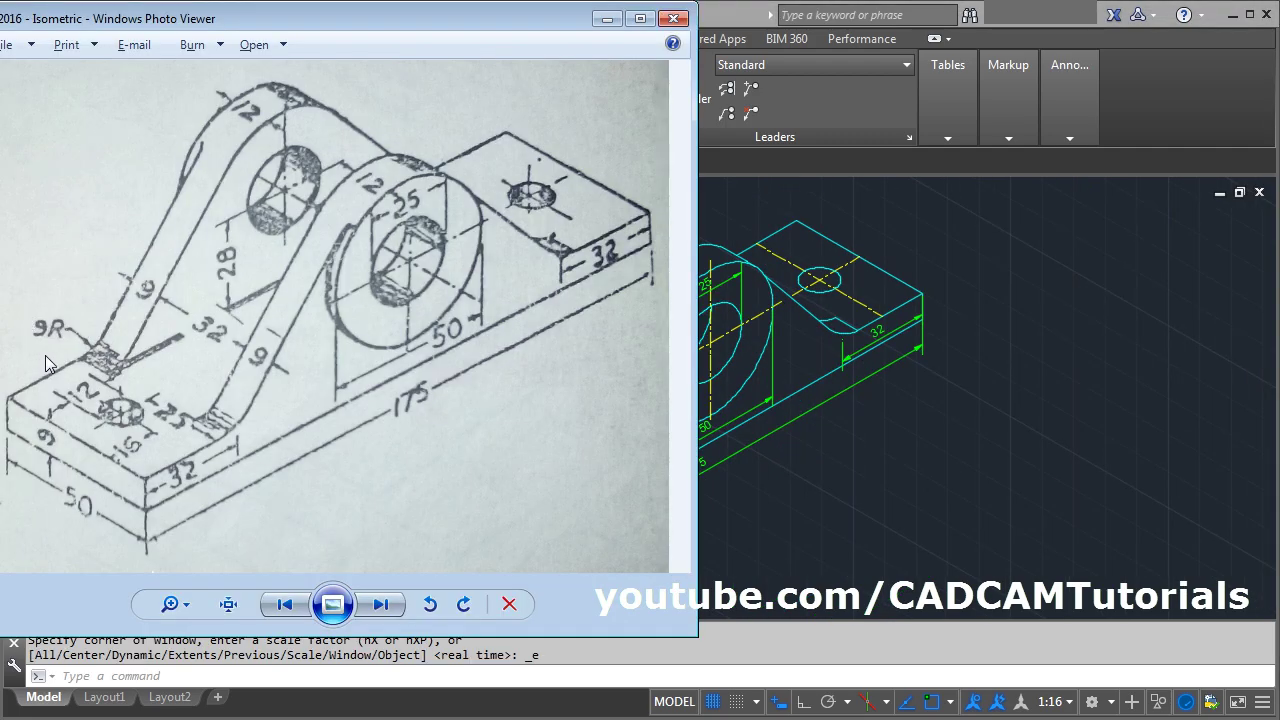
key("alt+Tab")
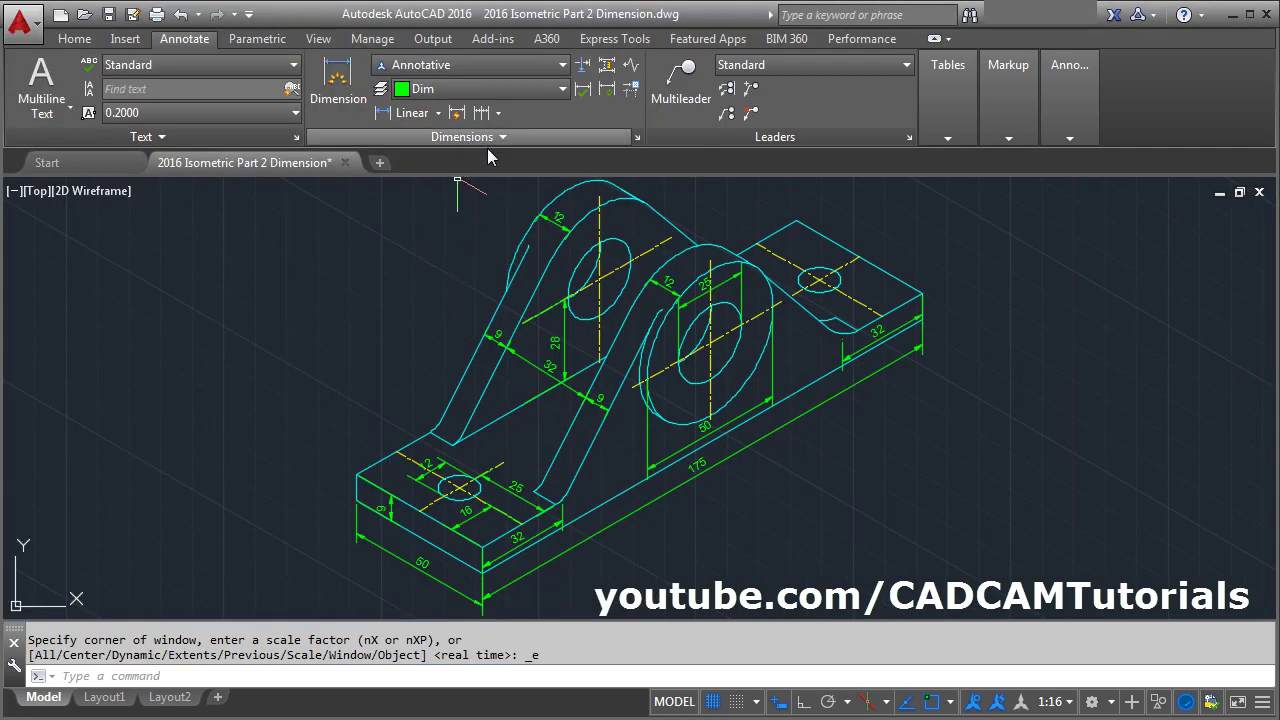
left_click(75, 39)
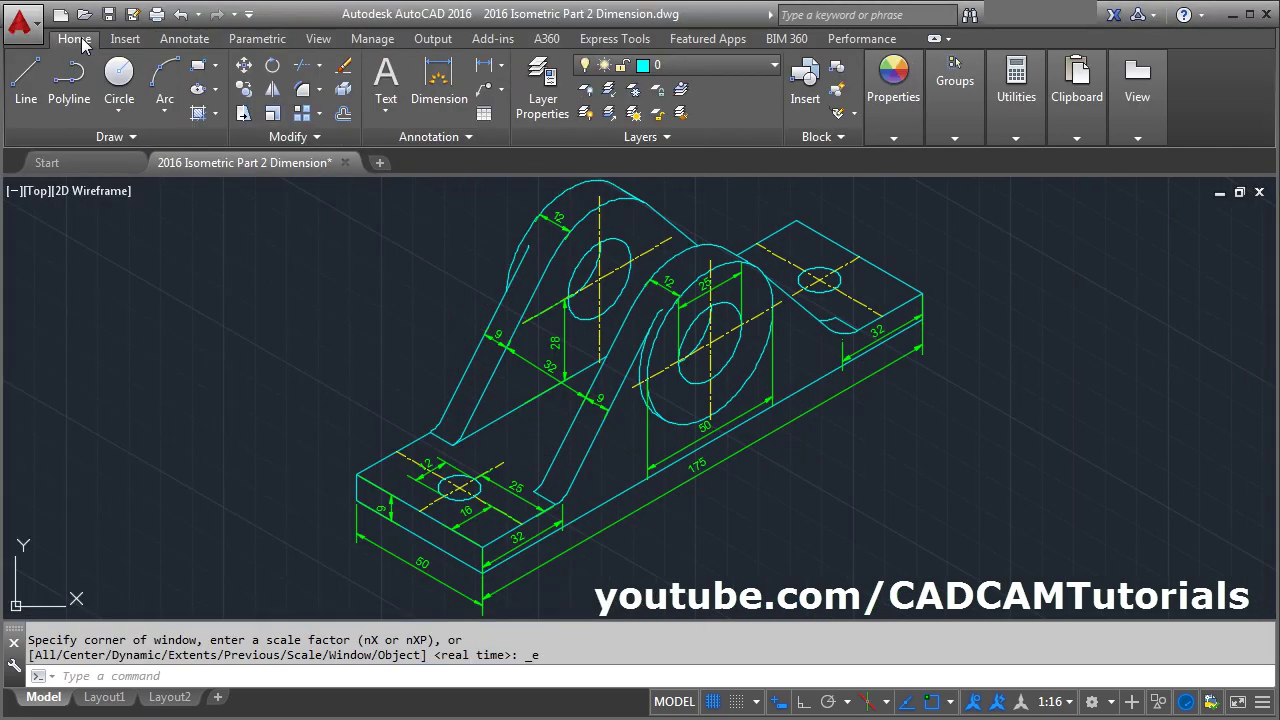
left_click(439, 137)
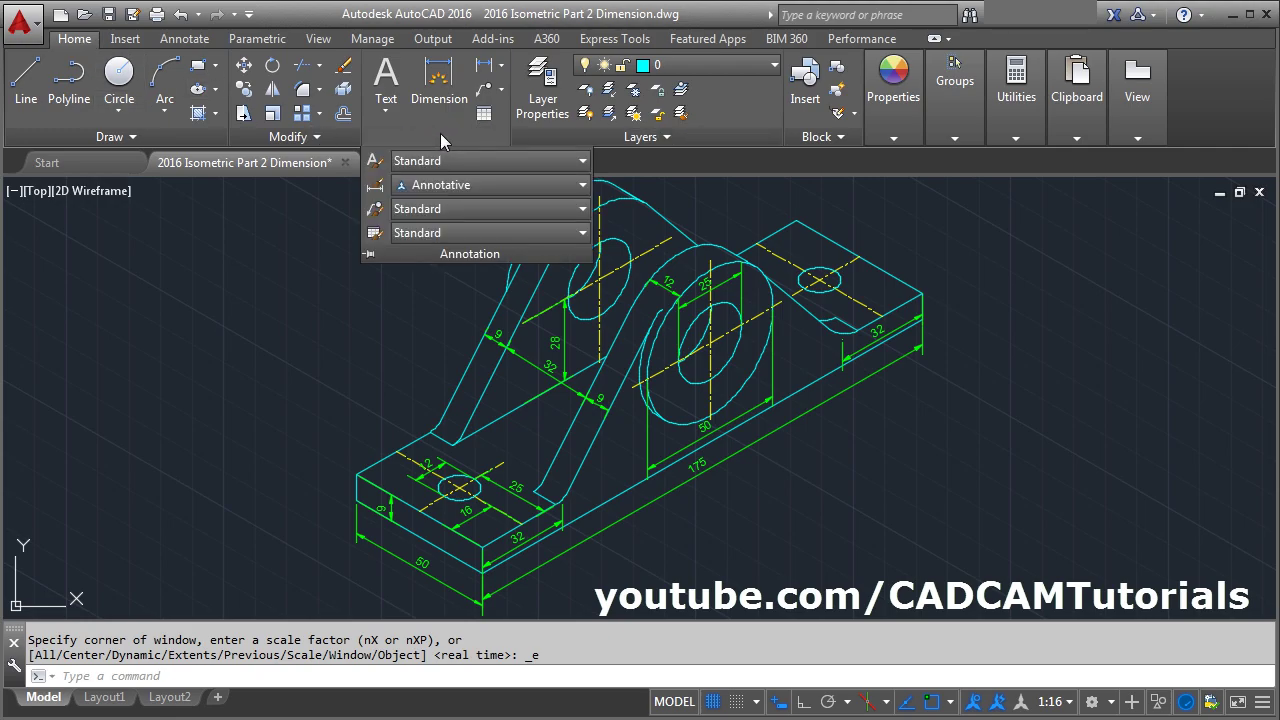
left_click(433, 214)
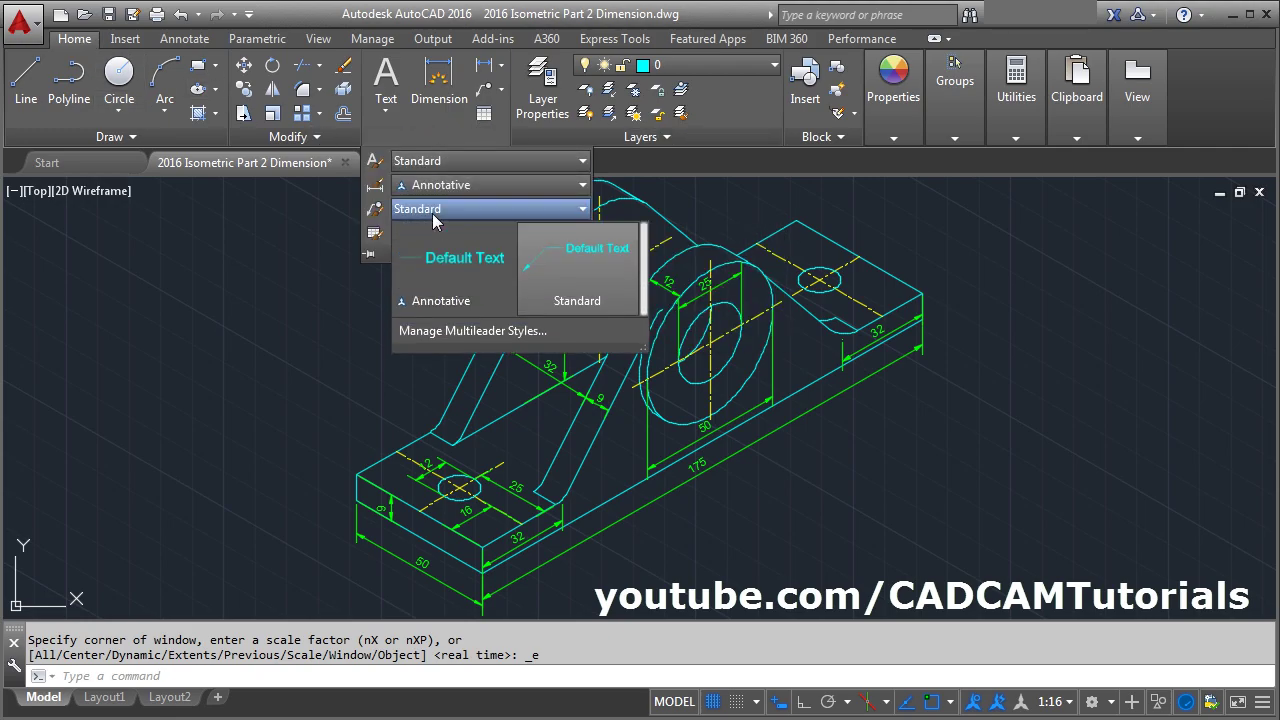
left_click(447, 289)
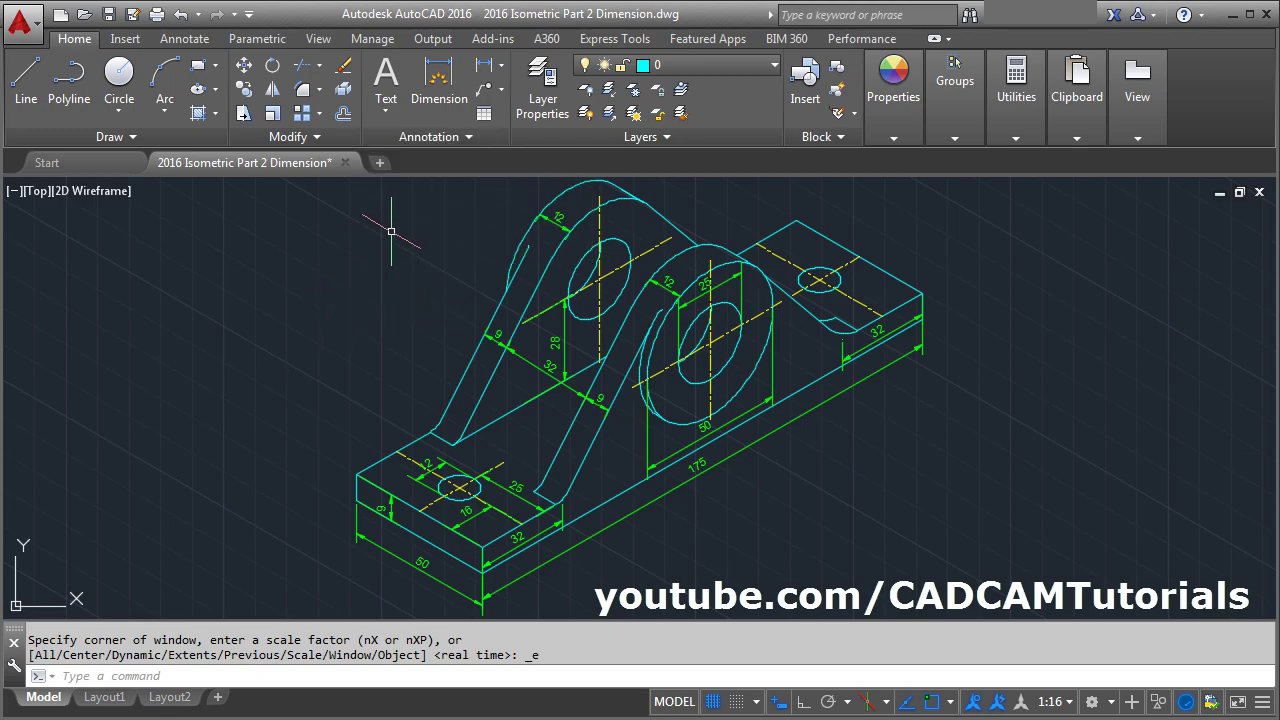
- Add a multileader reading R9 that points to the fillet arc at the foot of the rear rib
left_click(482, 90)
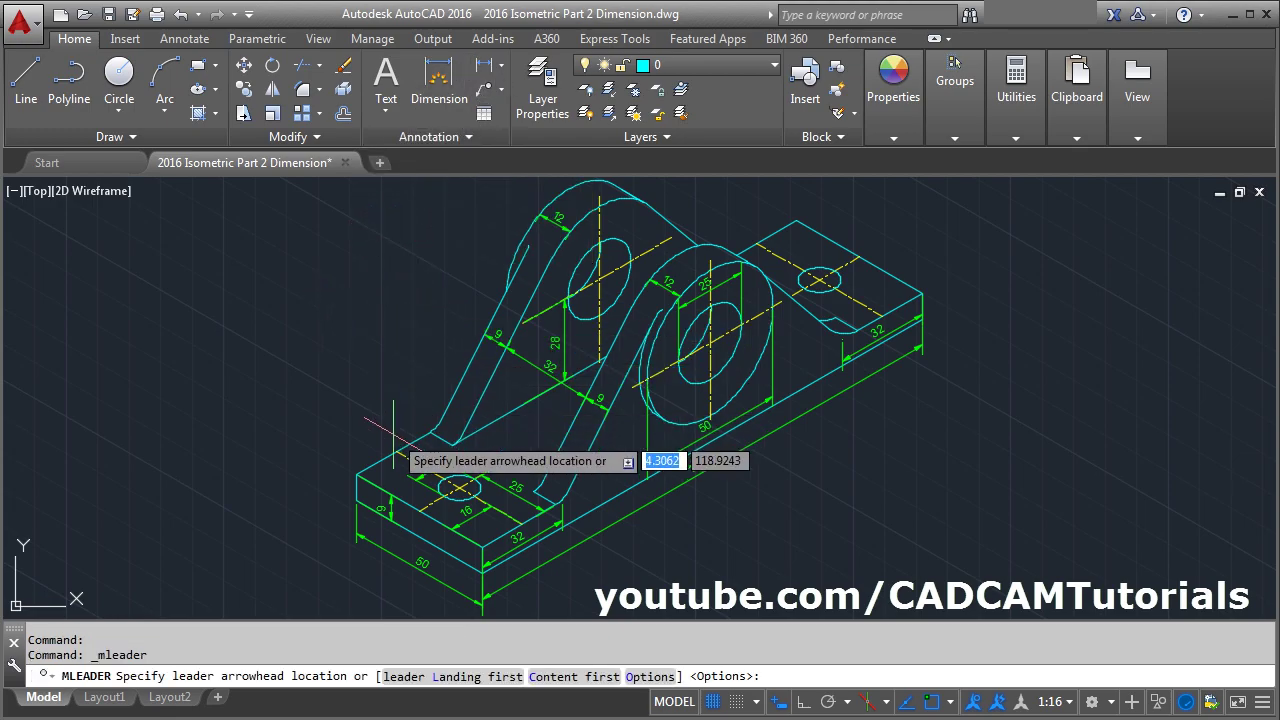
scroll(520, 412, "up", 6)
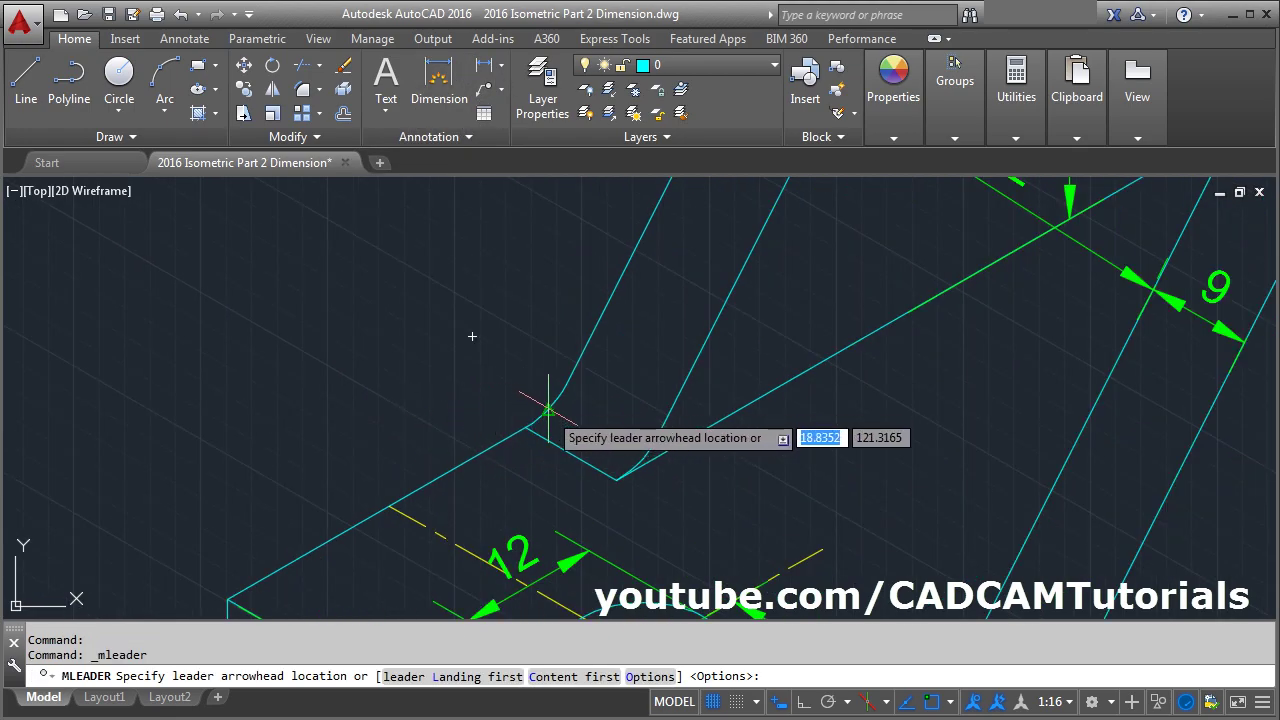
left_click(546, 404)
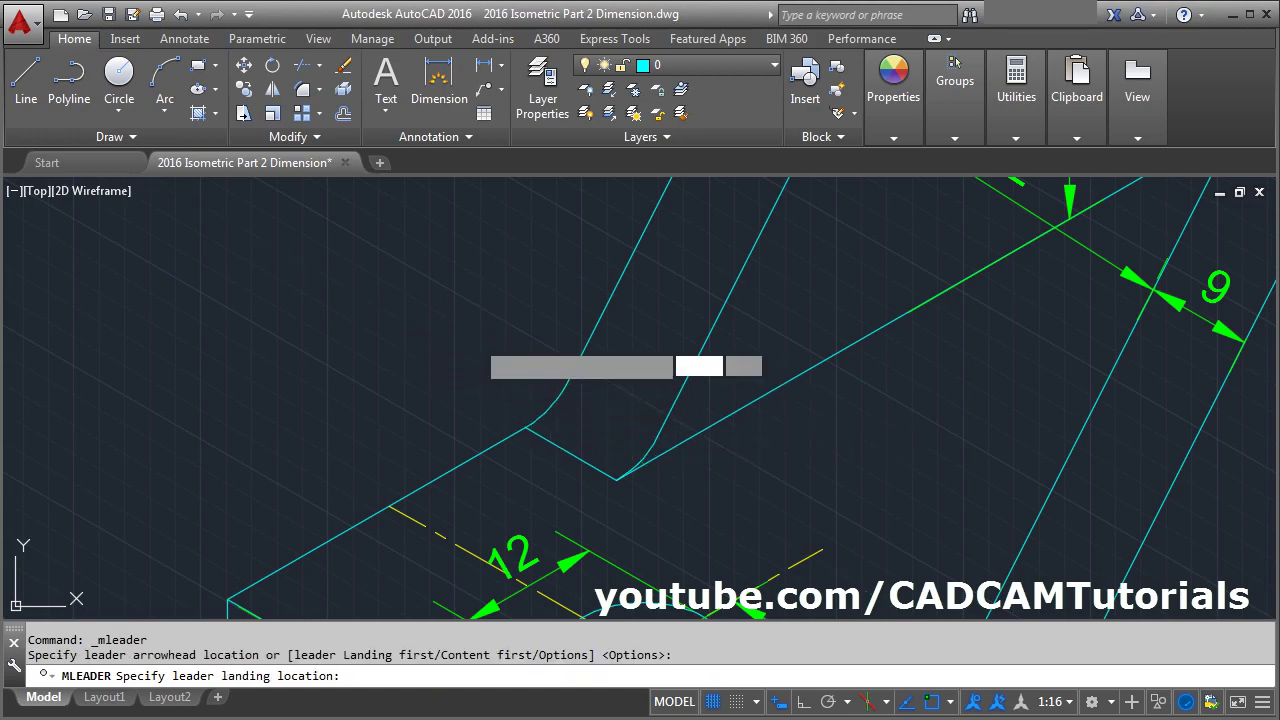
left_click(472, 337)
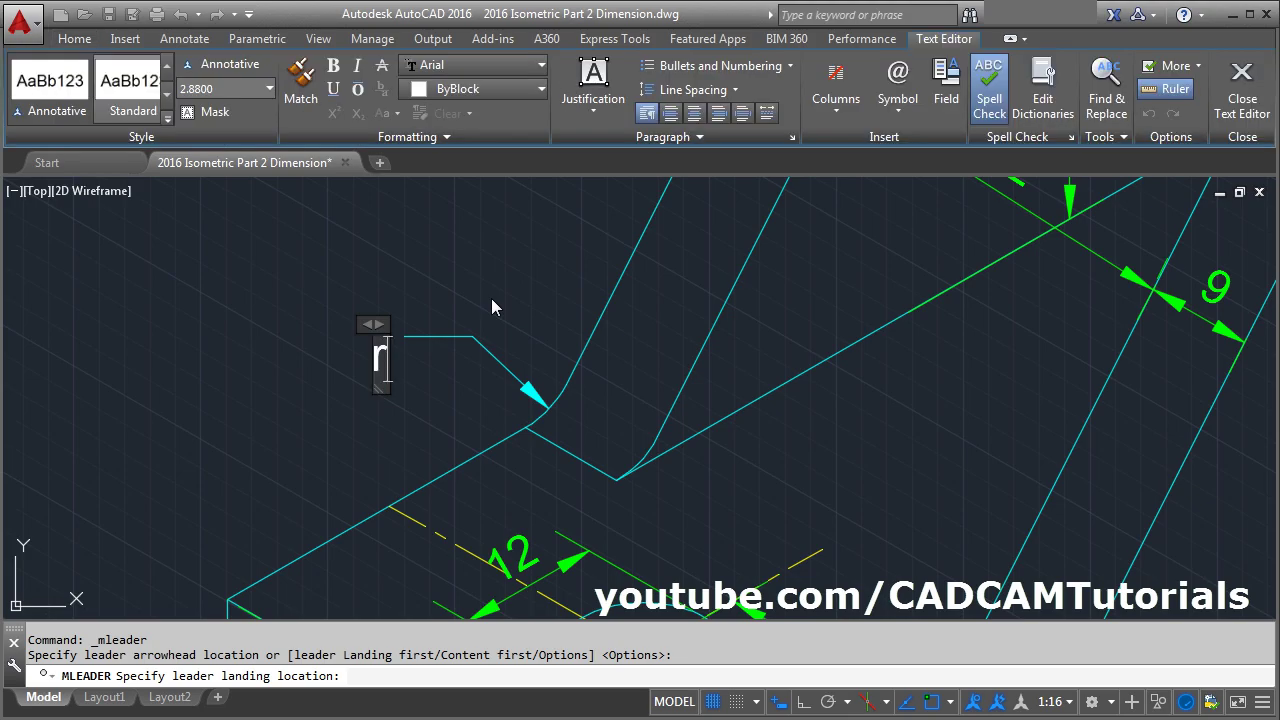
type("R")
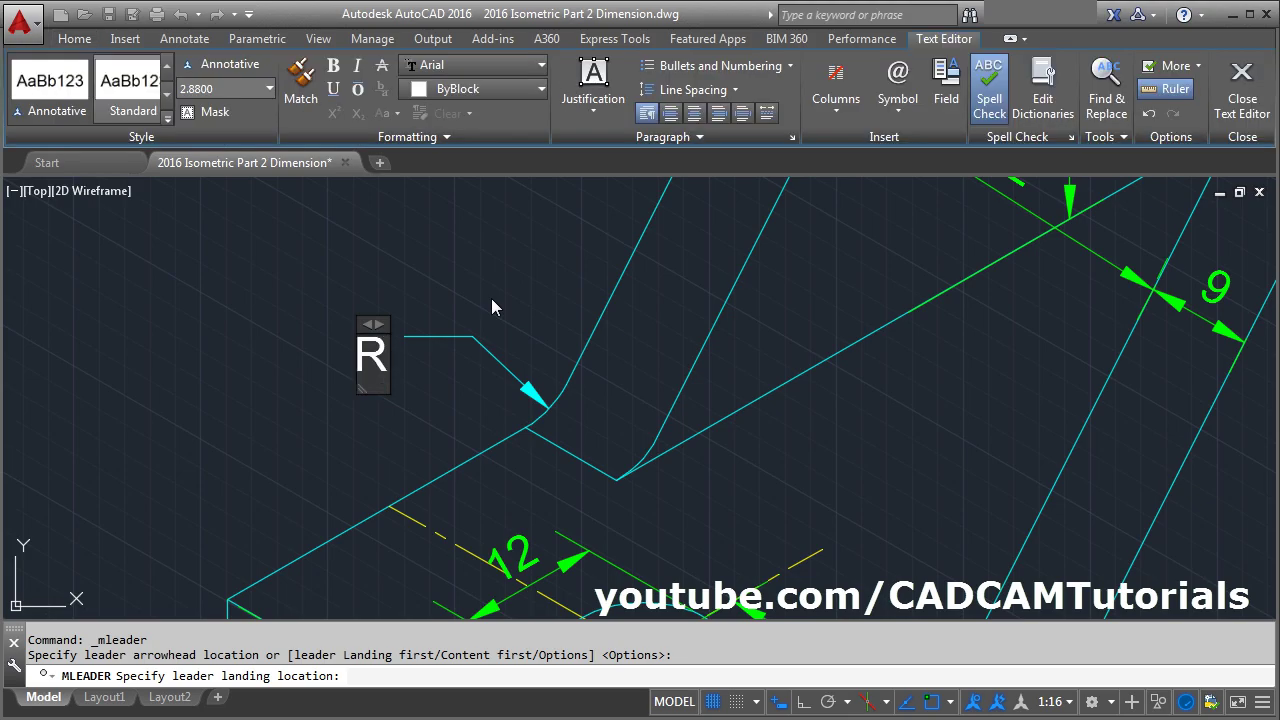
type("9")
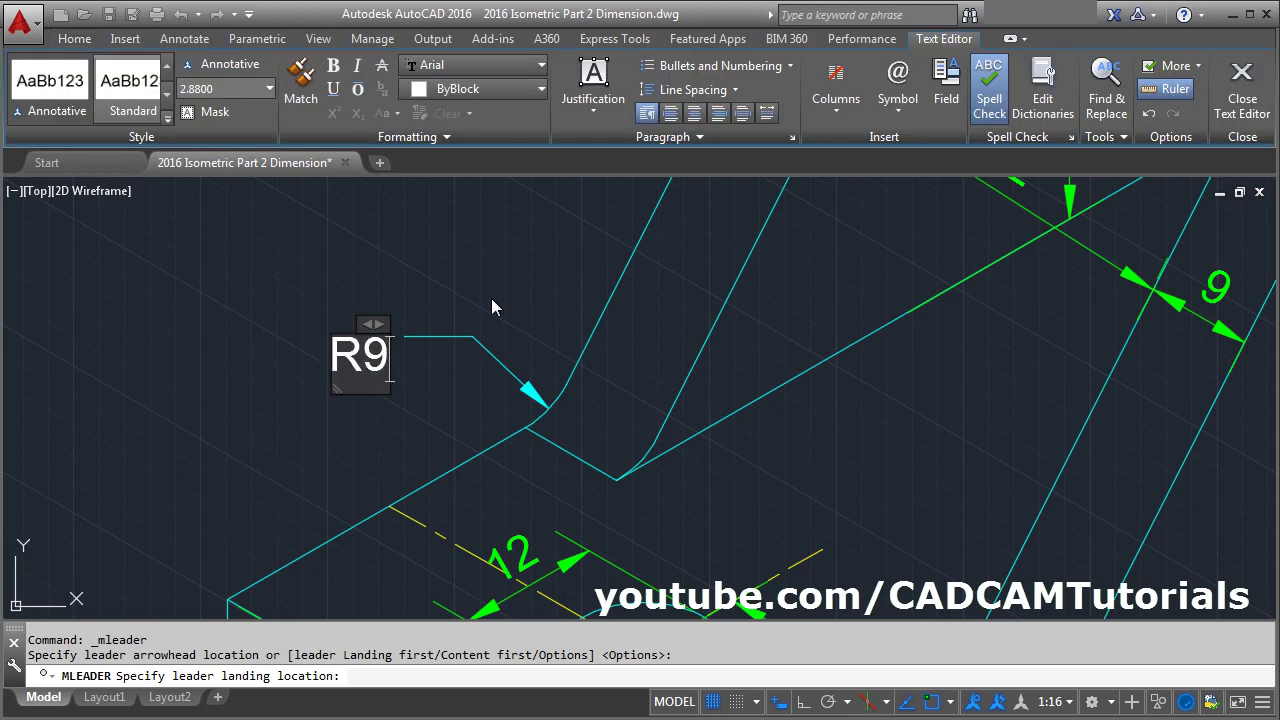
left_click(543, 255)
key("Escape")
key("Escape")
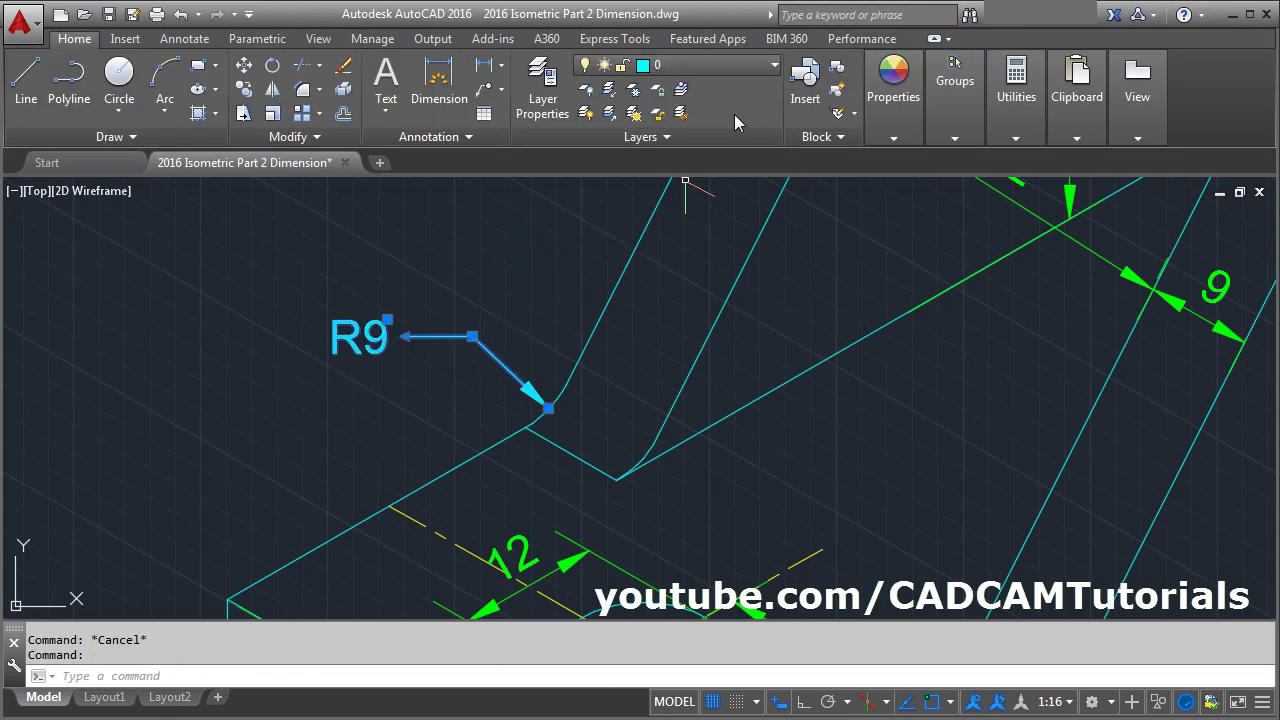
- Move the R9 multileader to the Dim layer
left_click(690, 68)
left_click(683, 162)
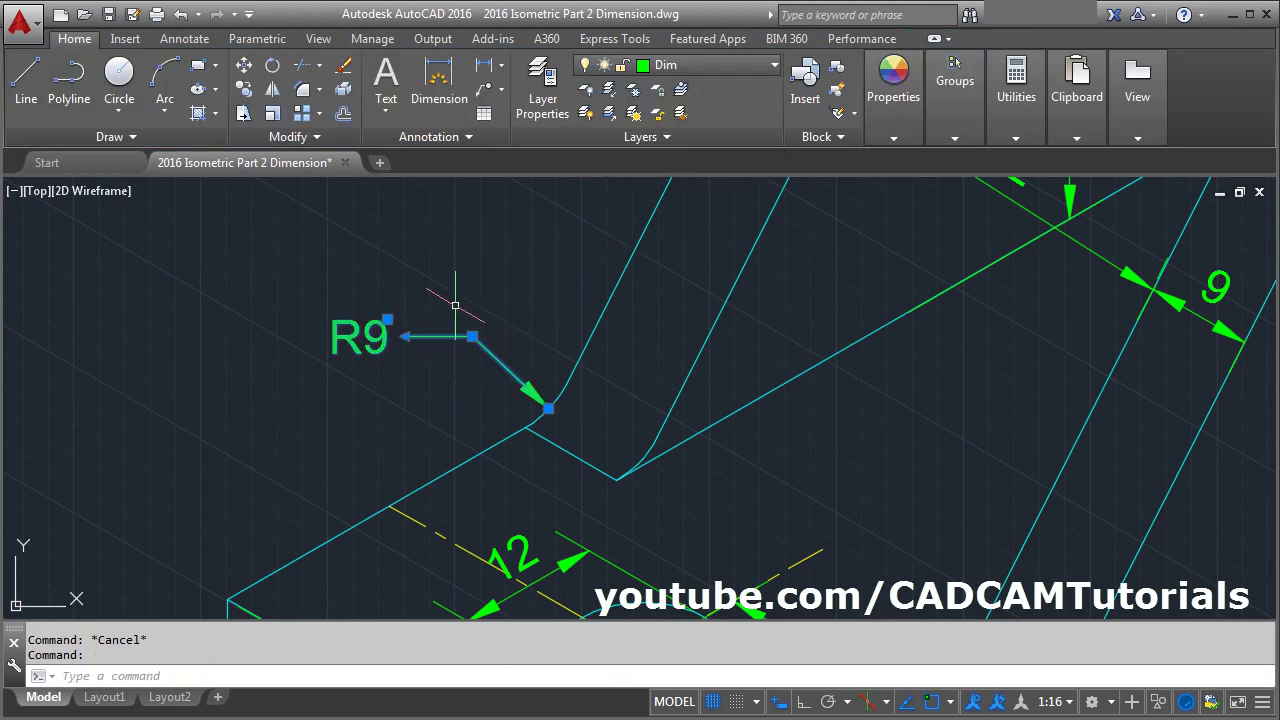
middle_click(472, 285)
middle_click(472, 285)
- Stretch the base's 50 mm width dimension line vertically to meet the end of the 175 mm dimension line at the front corner
scroll(480, 566, "up", 5)
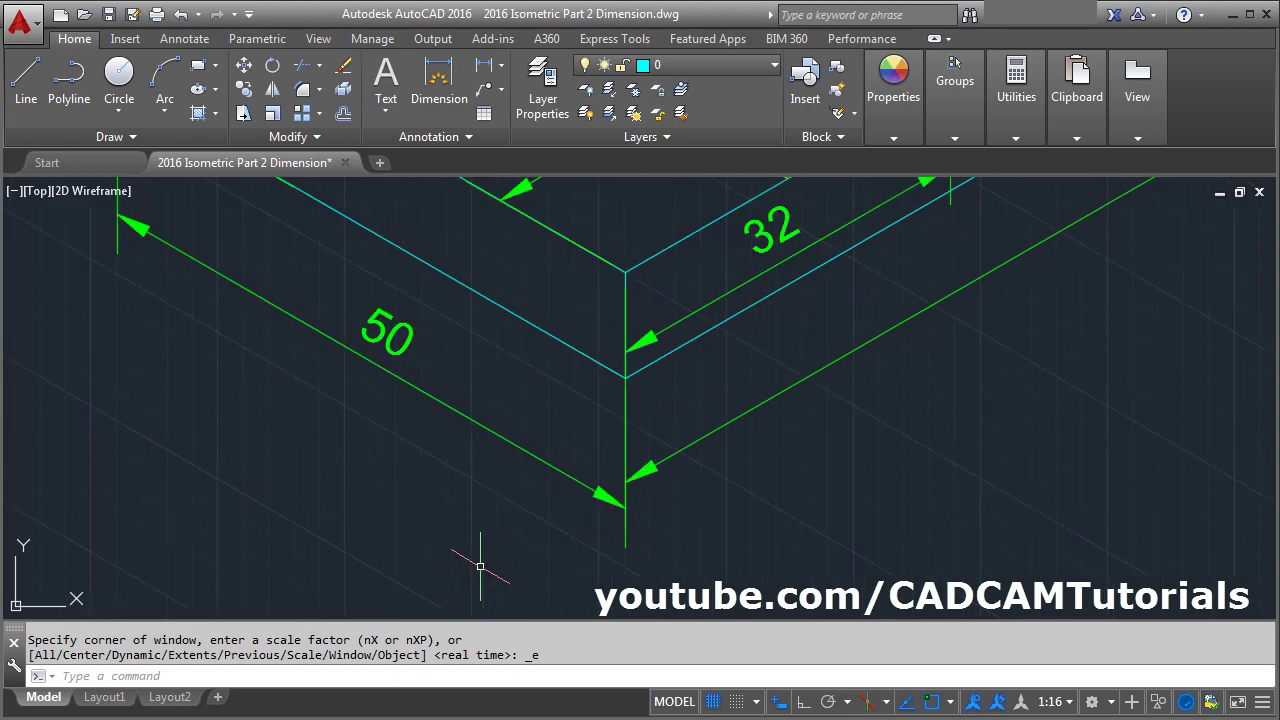
left_click(587, 486)
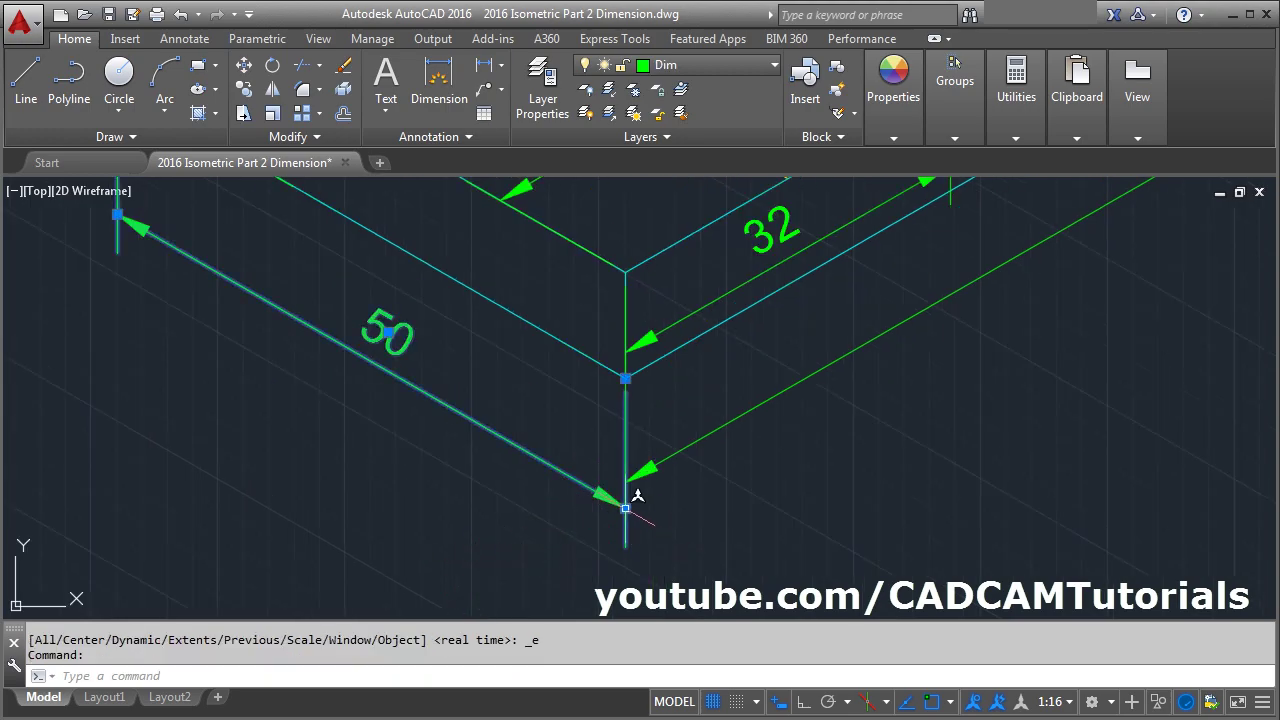
left_click(625, 508)
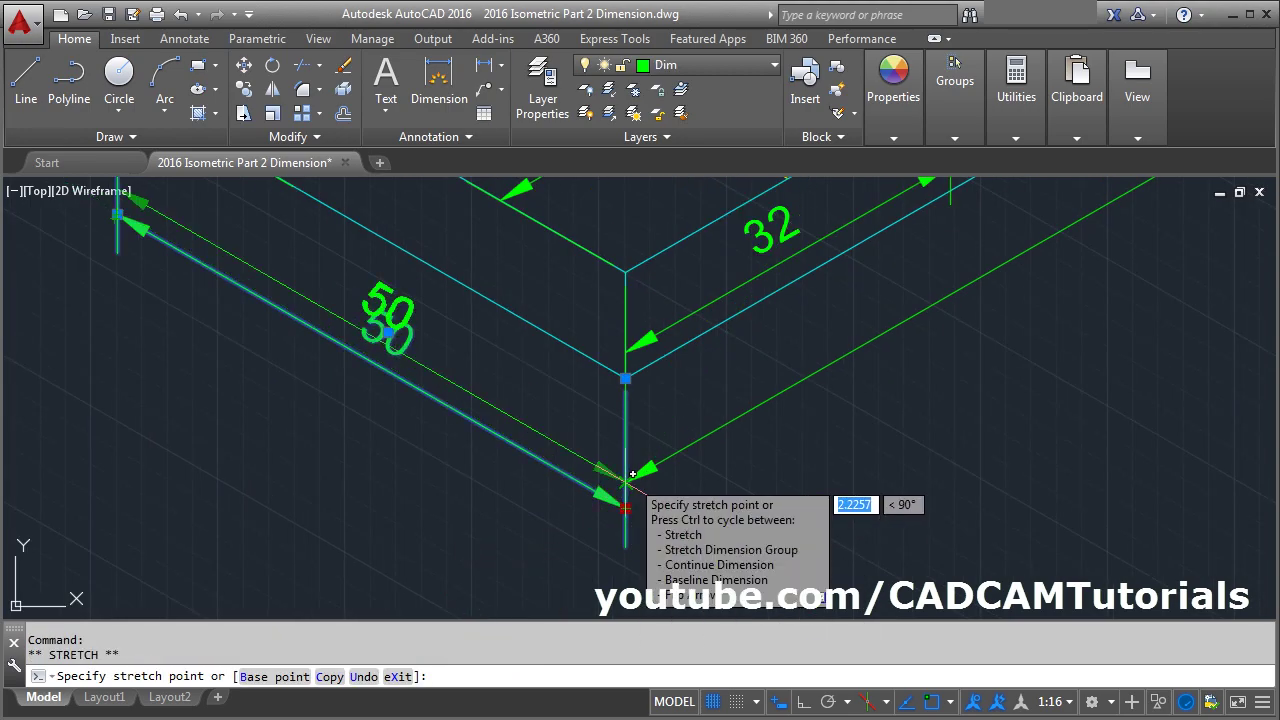
key("Escape")
key("Escape")
middle_click(825, 489)
middle_click(825, 489)
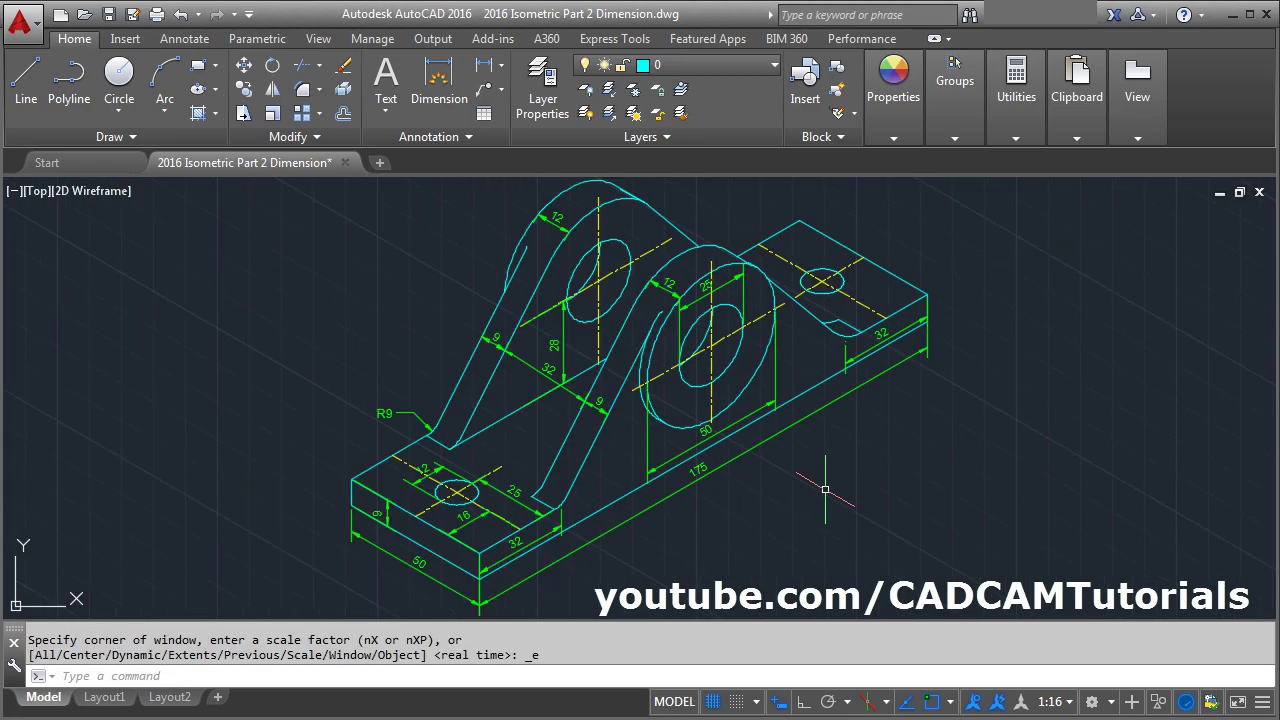